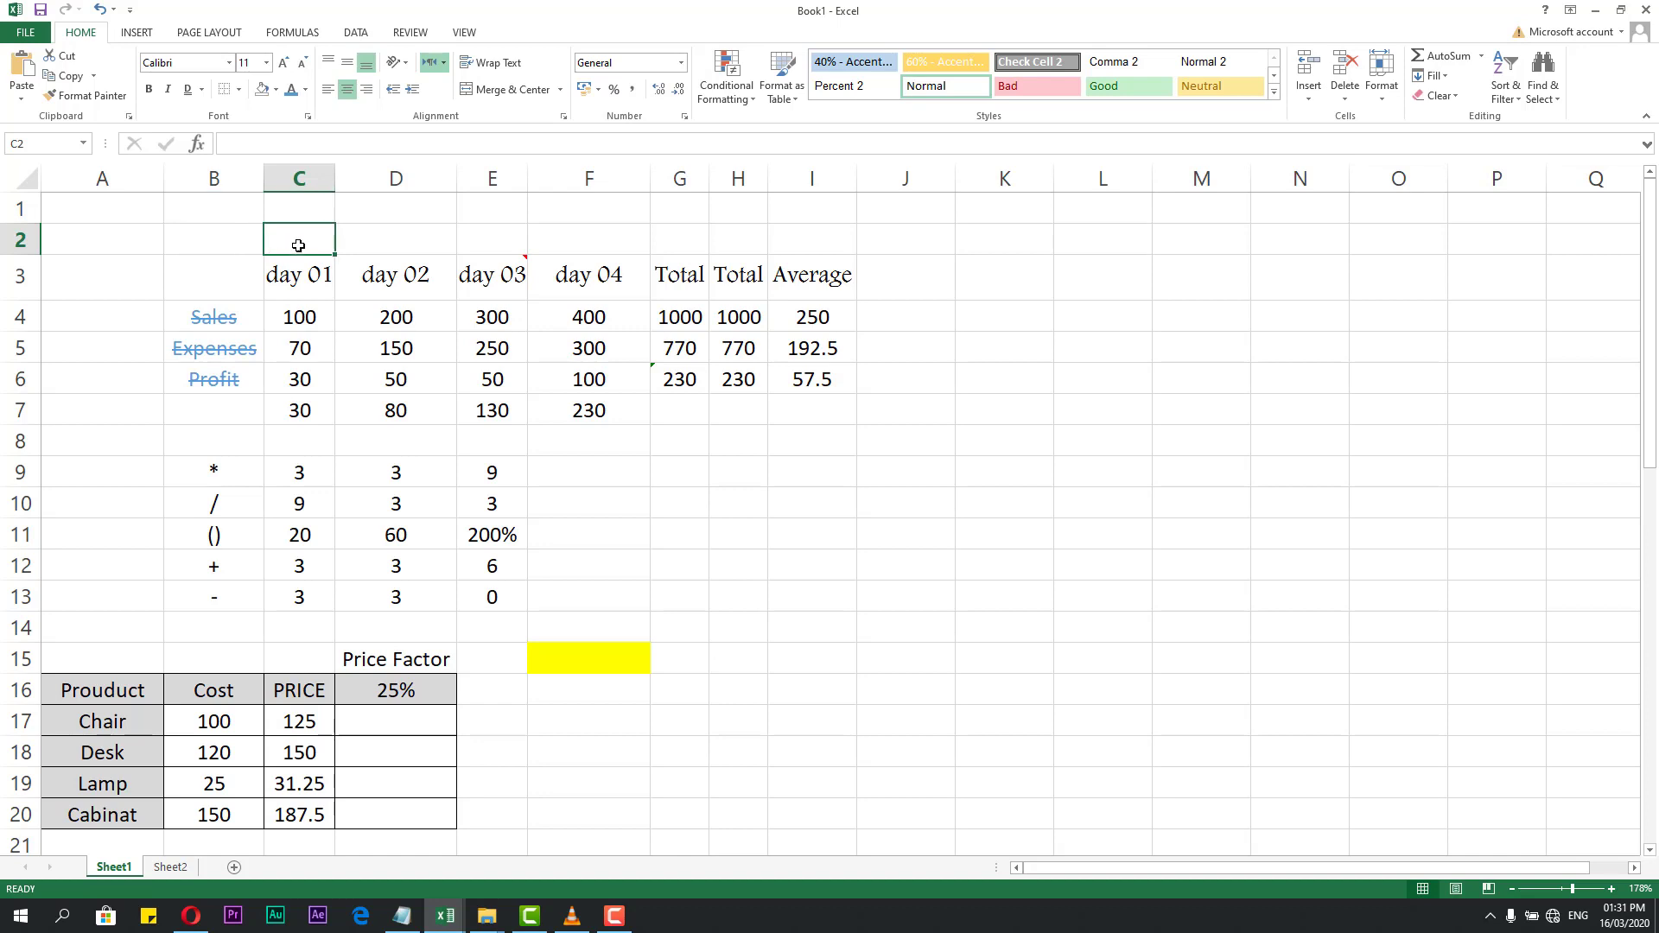
Inspect the day table by selecting cells and the C3:I7 block.
left_click(381, 240)
left_click(292, 237)
left_click_drag(302, 270, 799, 390)
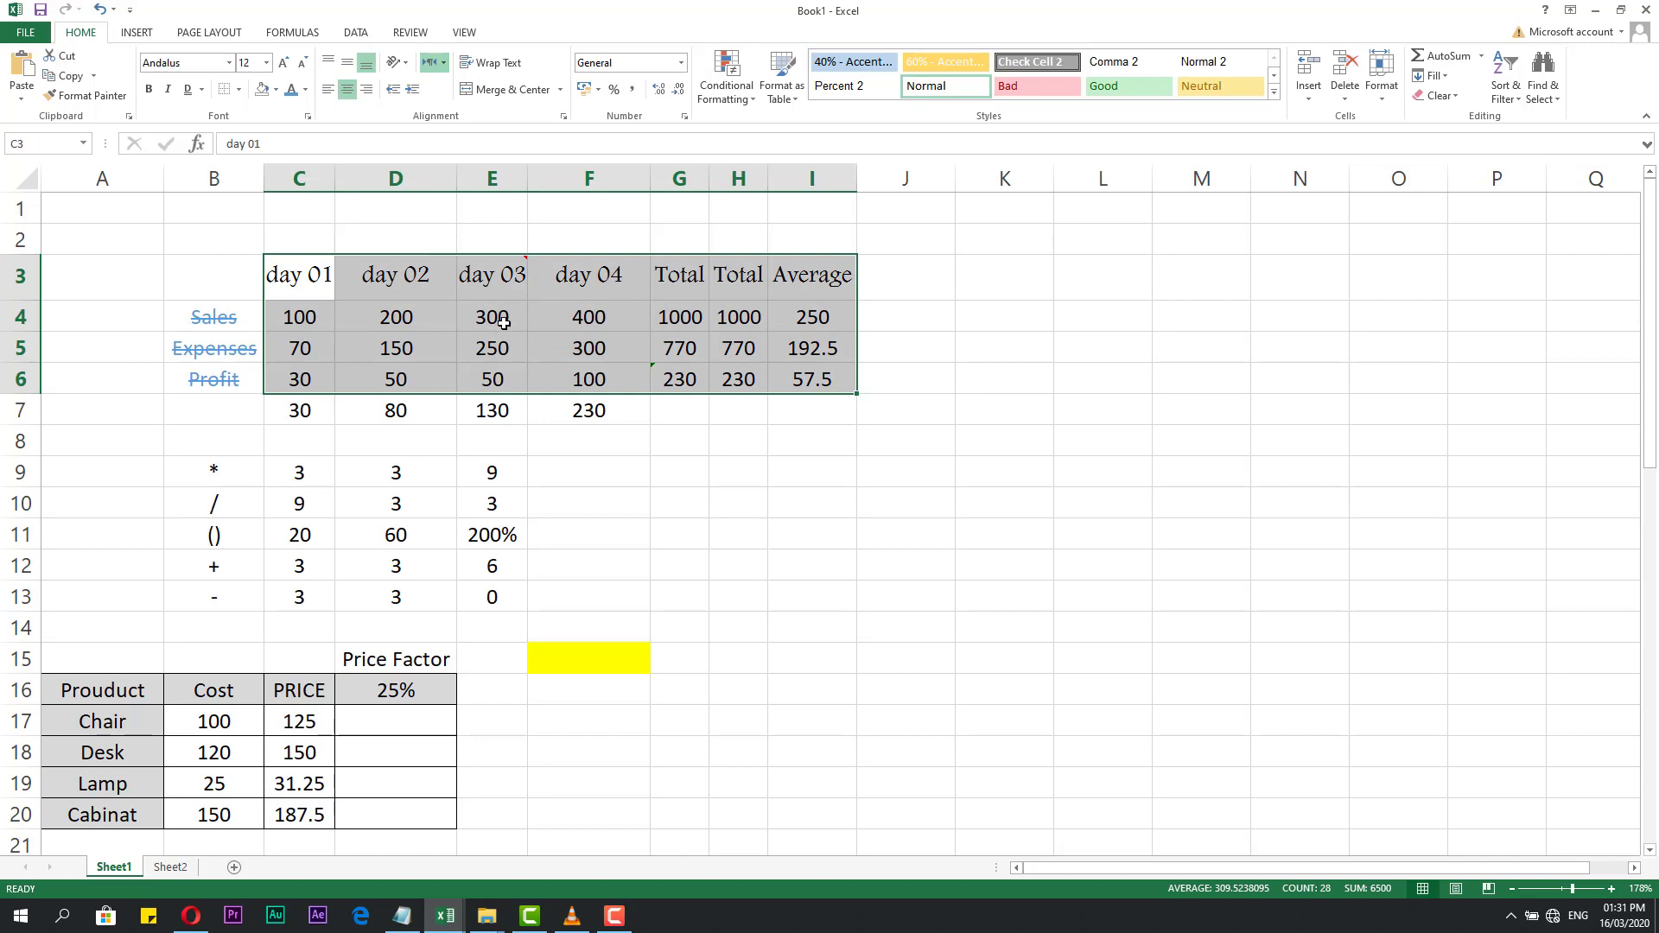
left_click(422, 286)
left_click(370, 249)
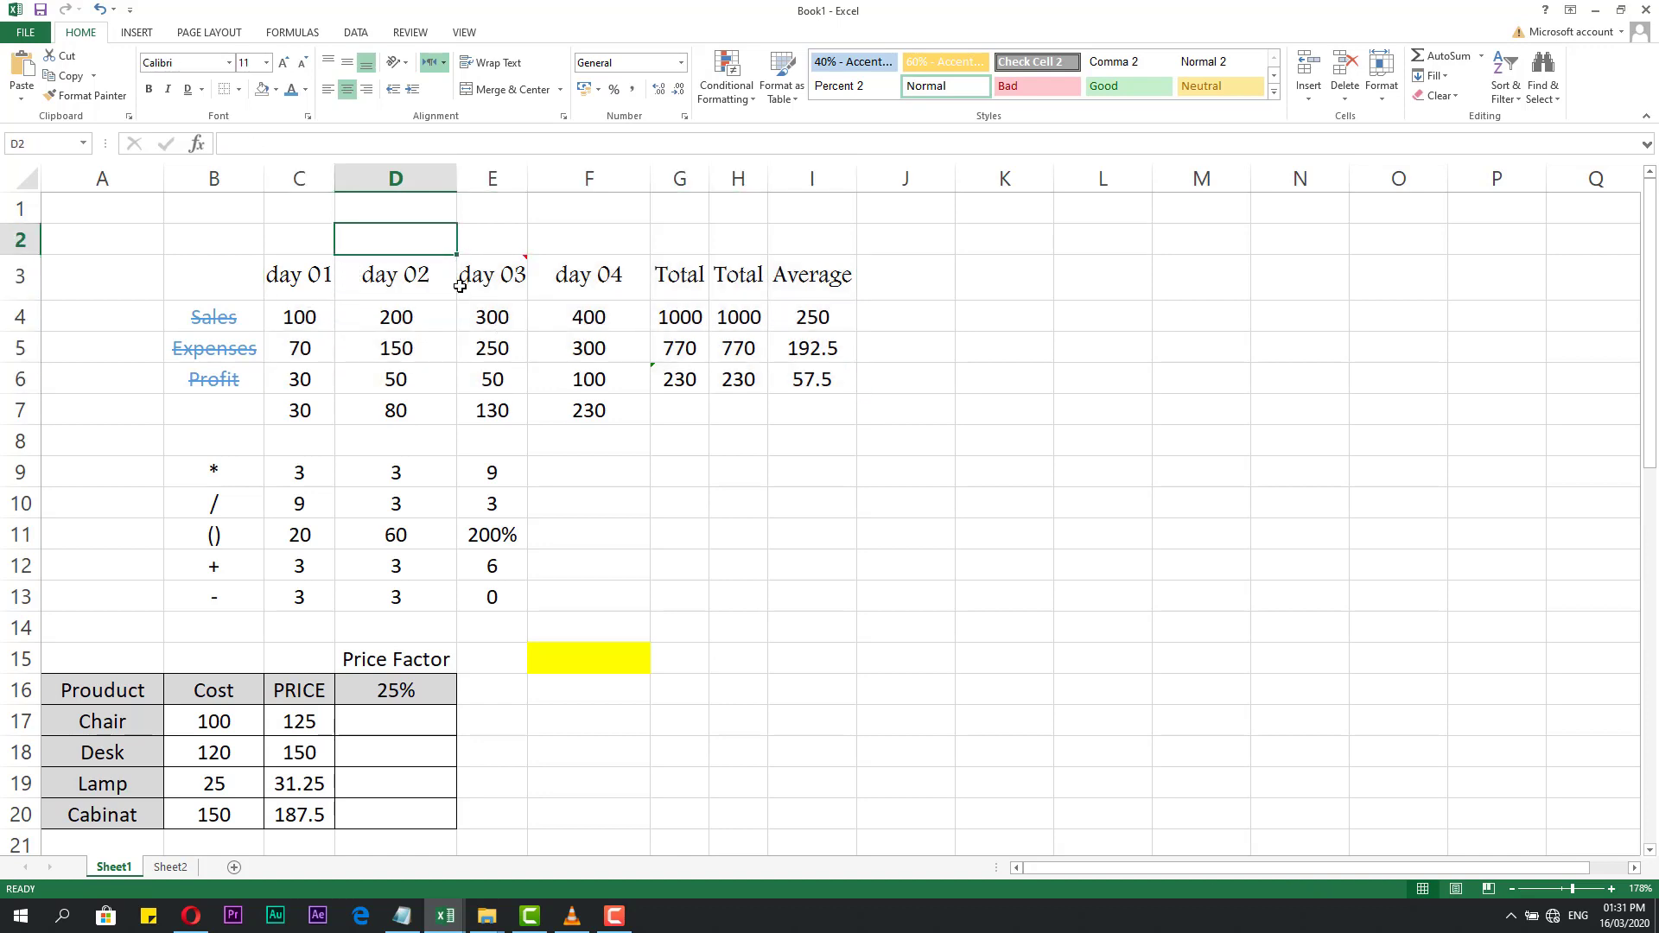
left_click(399, 283)
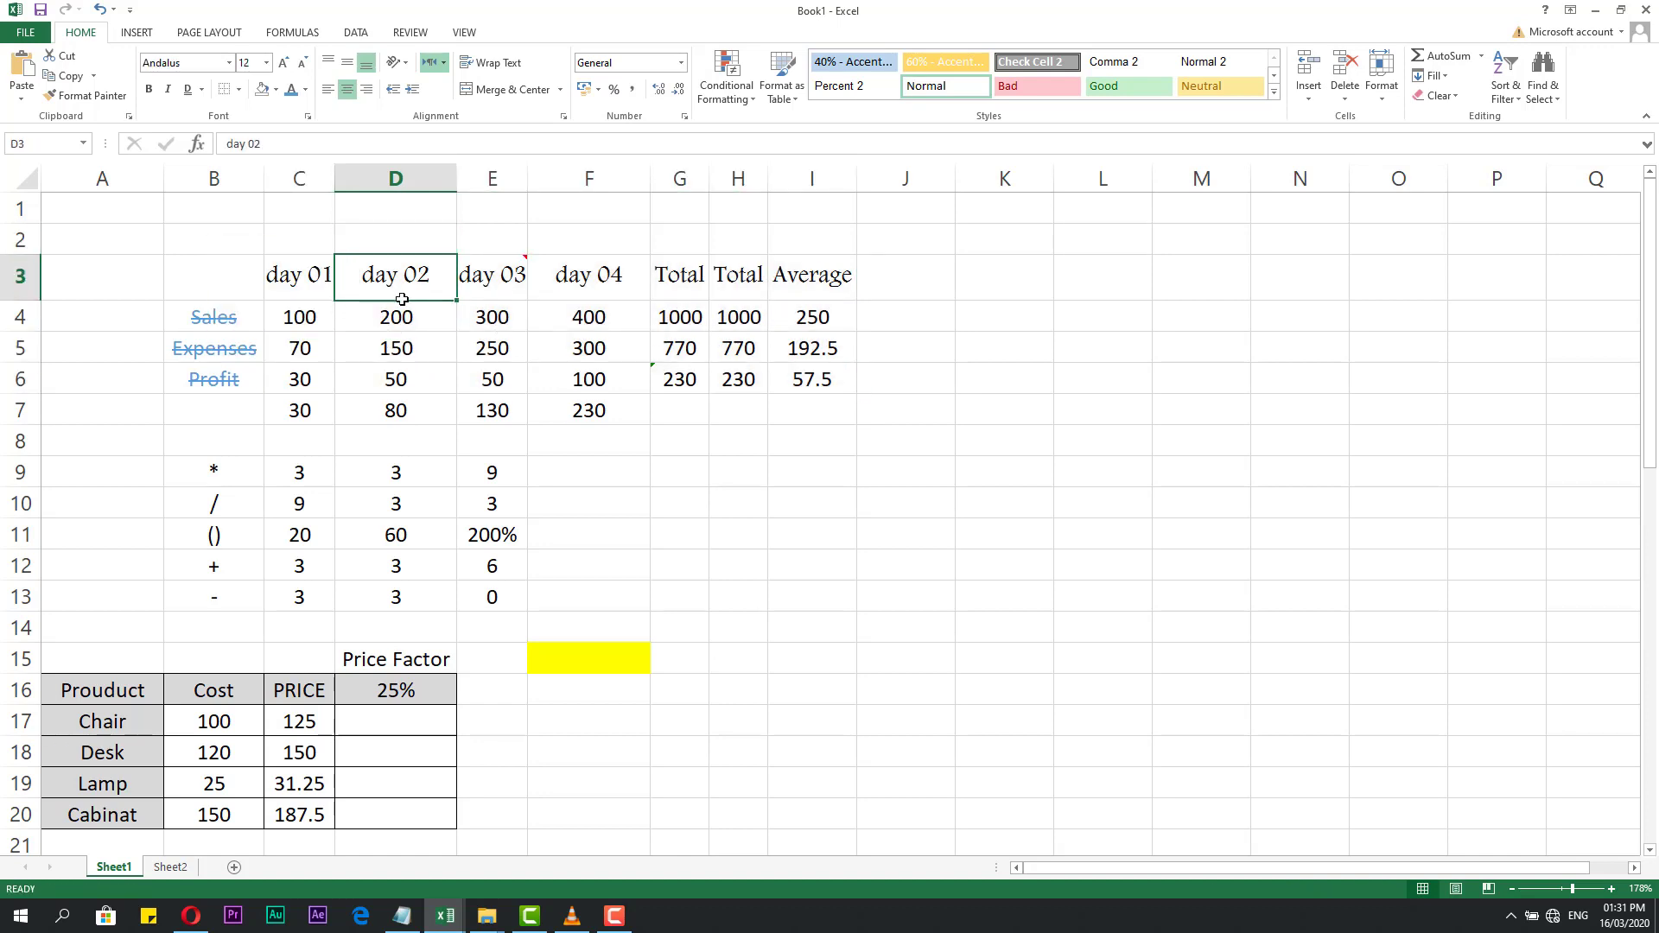
left_click(397, 350)
left_click(739, 504)
left_click(865, 438)
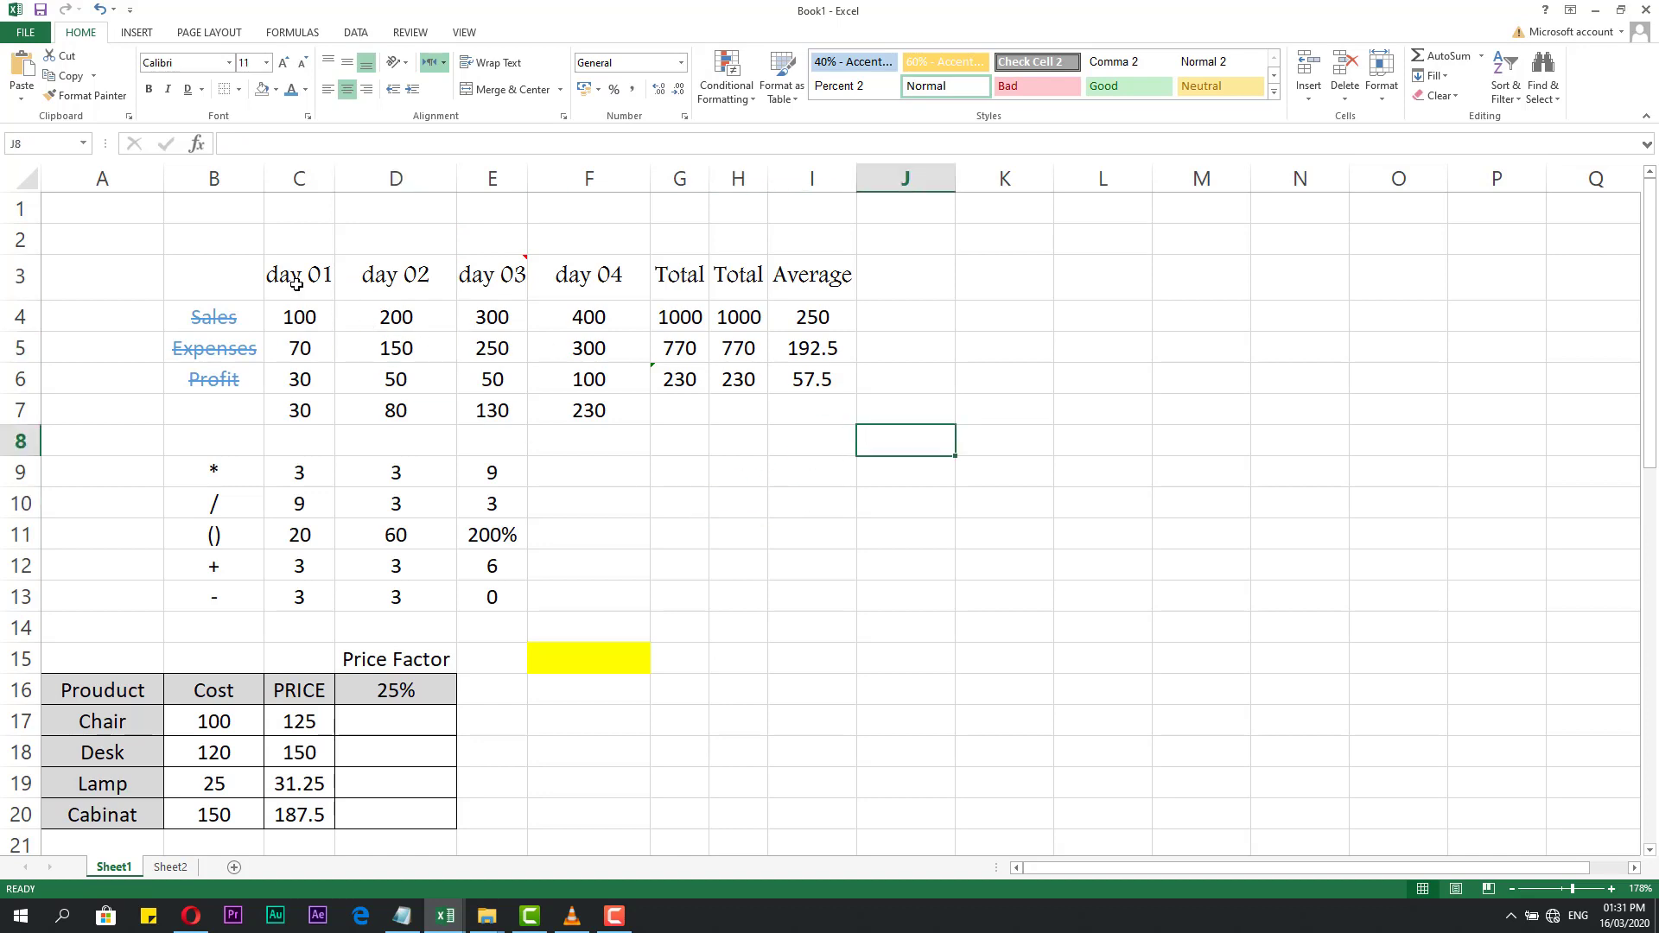
left_click_drag(296, 284, 811, 396)
left_click(802, 460)
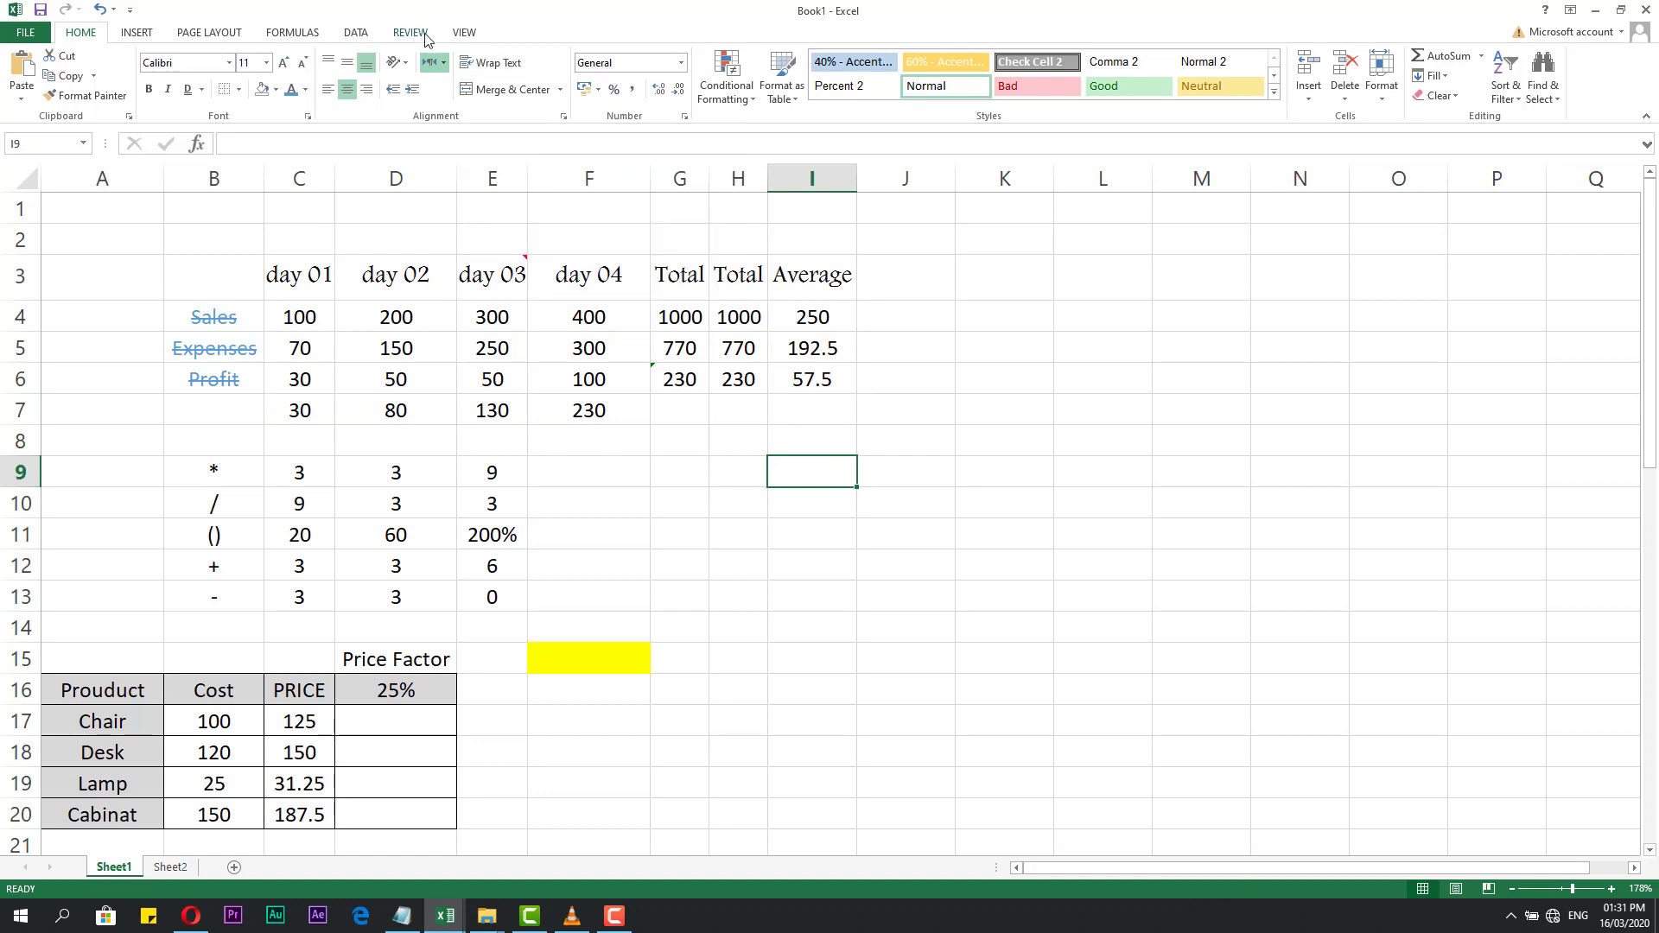
Hide the sheet gridlines and select the B3:I14 block.
left_click(424, 34)
left_click(463, 35)
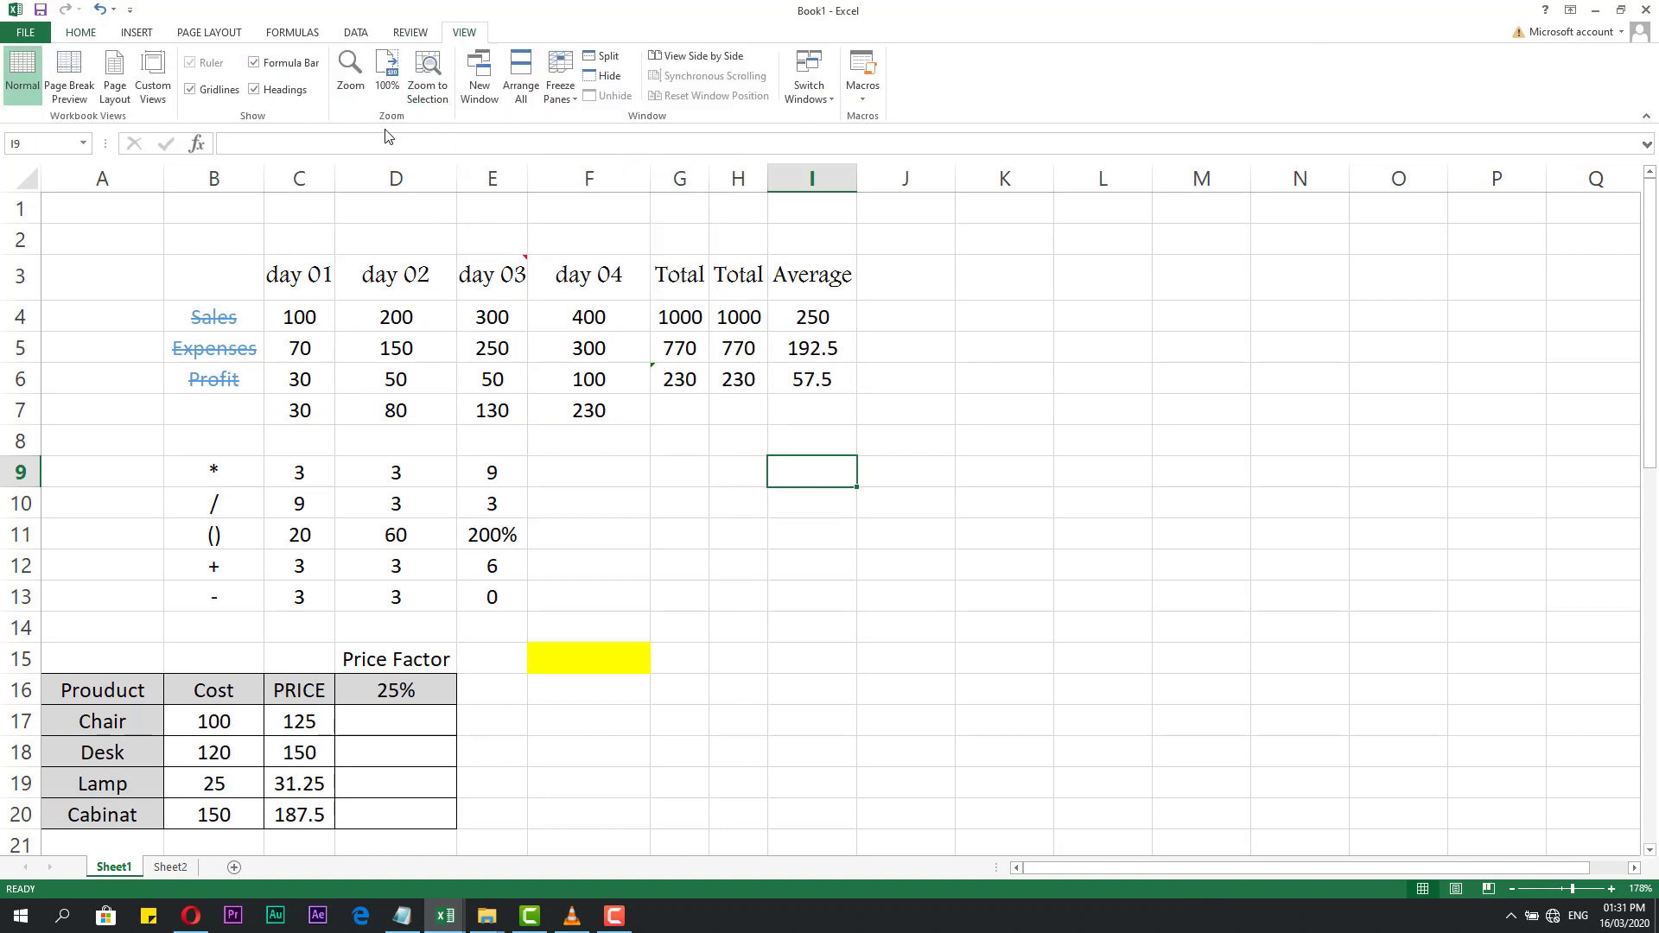
left_click(191, 90)
left_click(687, 485)
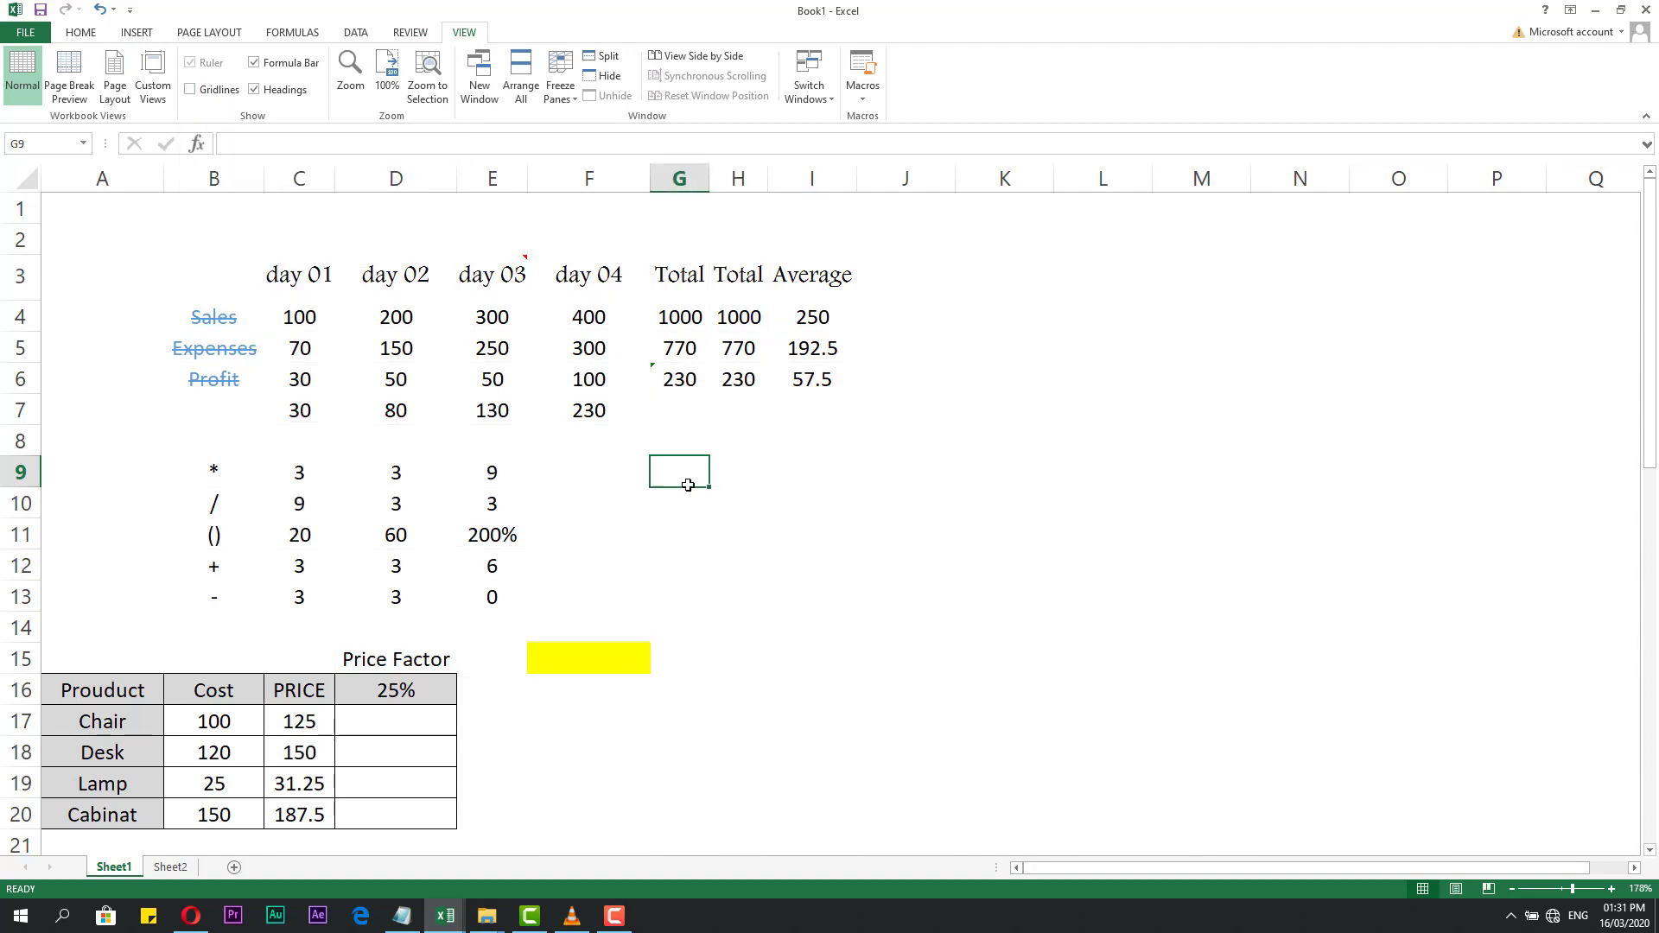
left_click(813, 470)
left_click_drag(837, 277, 211, 601)
left_click(887, 429)
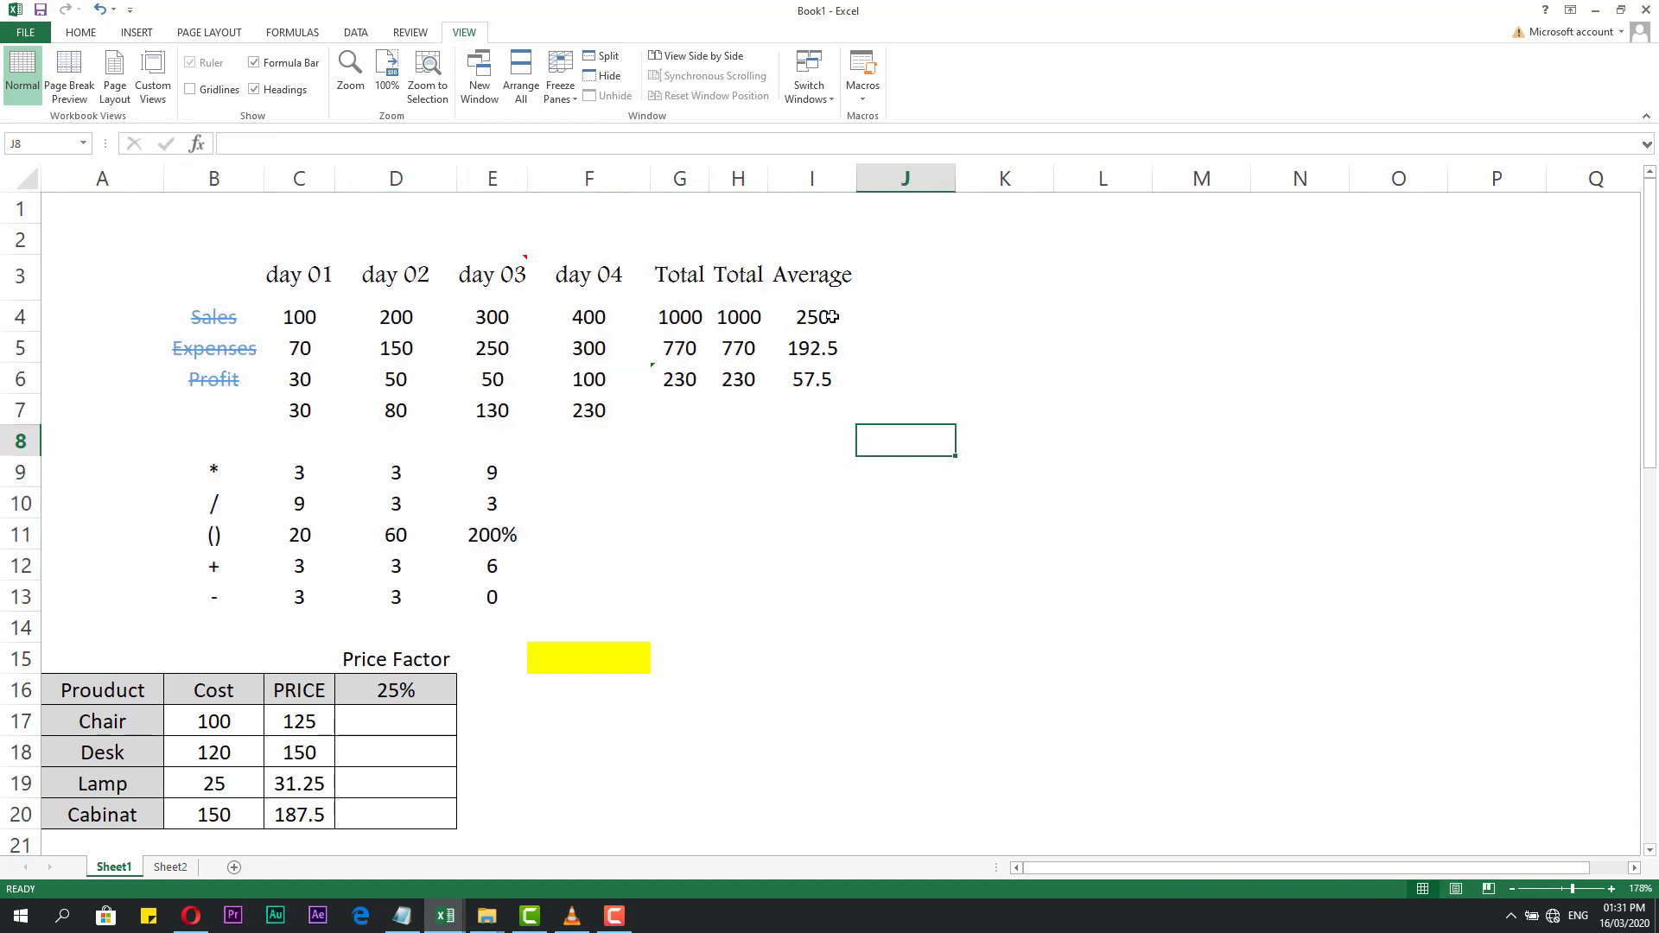
left_click_drag(815, 277, 179, 629)
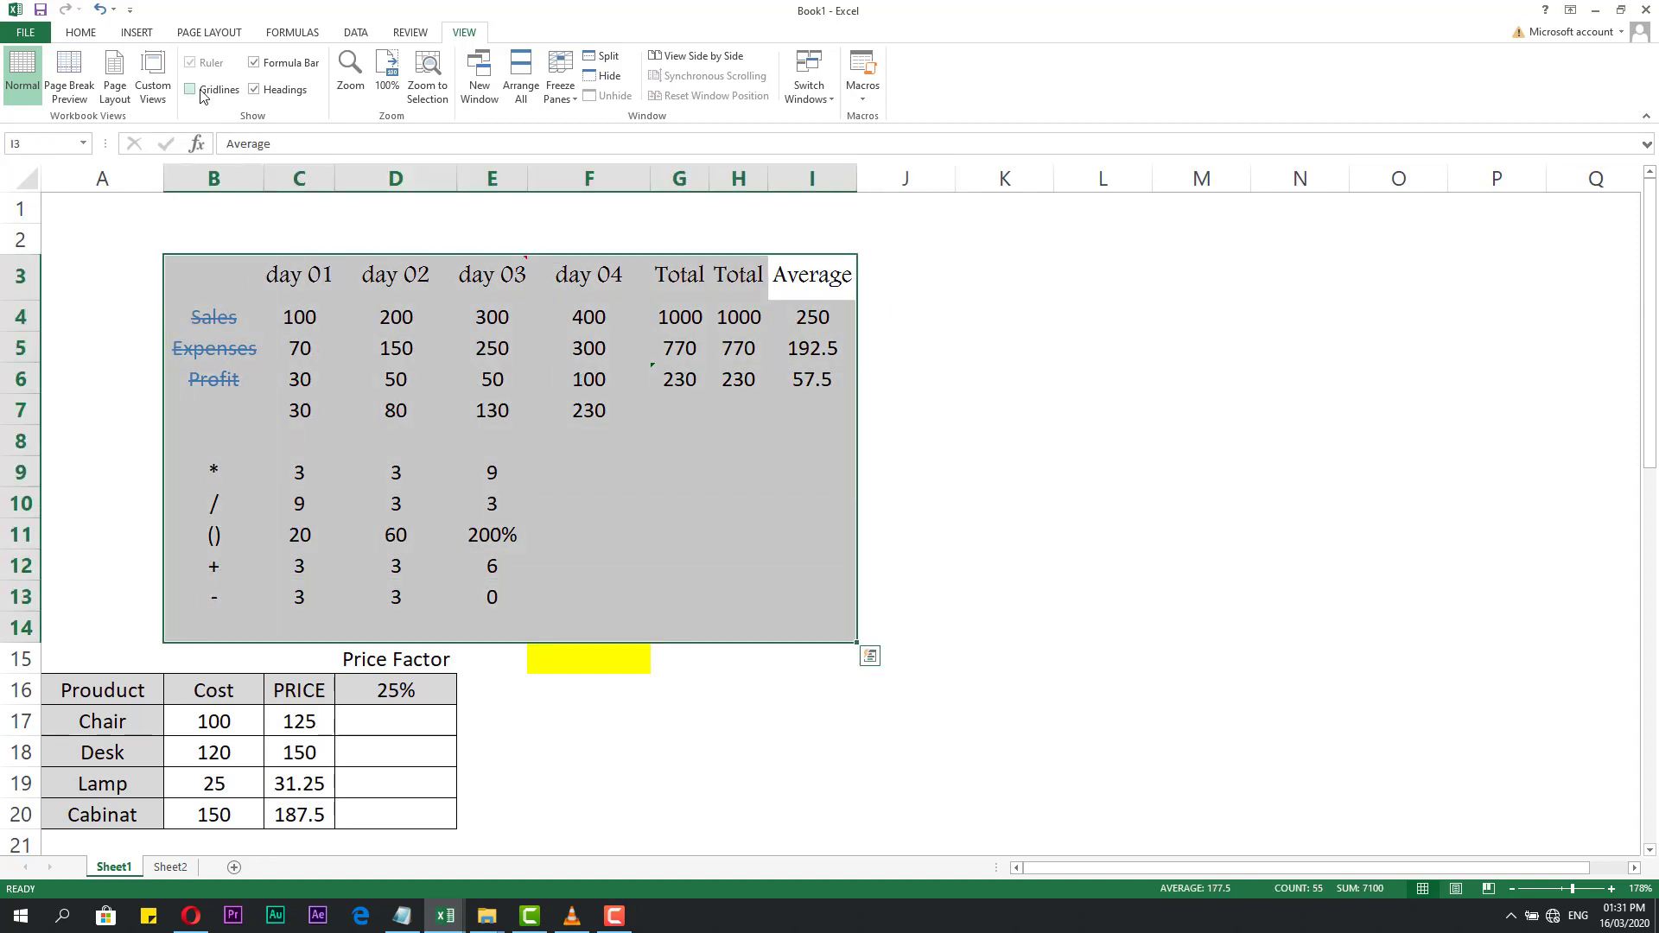
Return to the Home tab and select the day 01 header in C3.
left_click(80, 32)
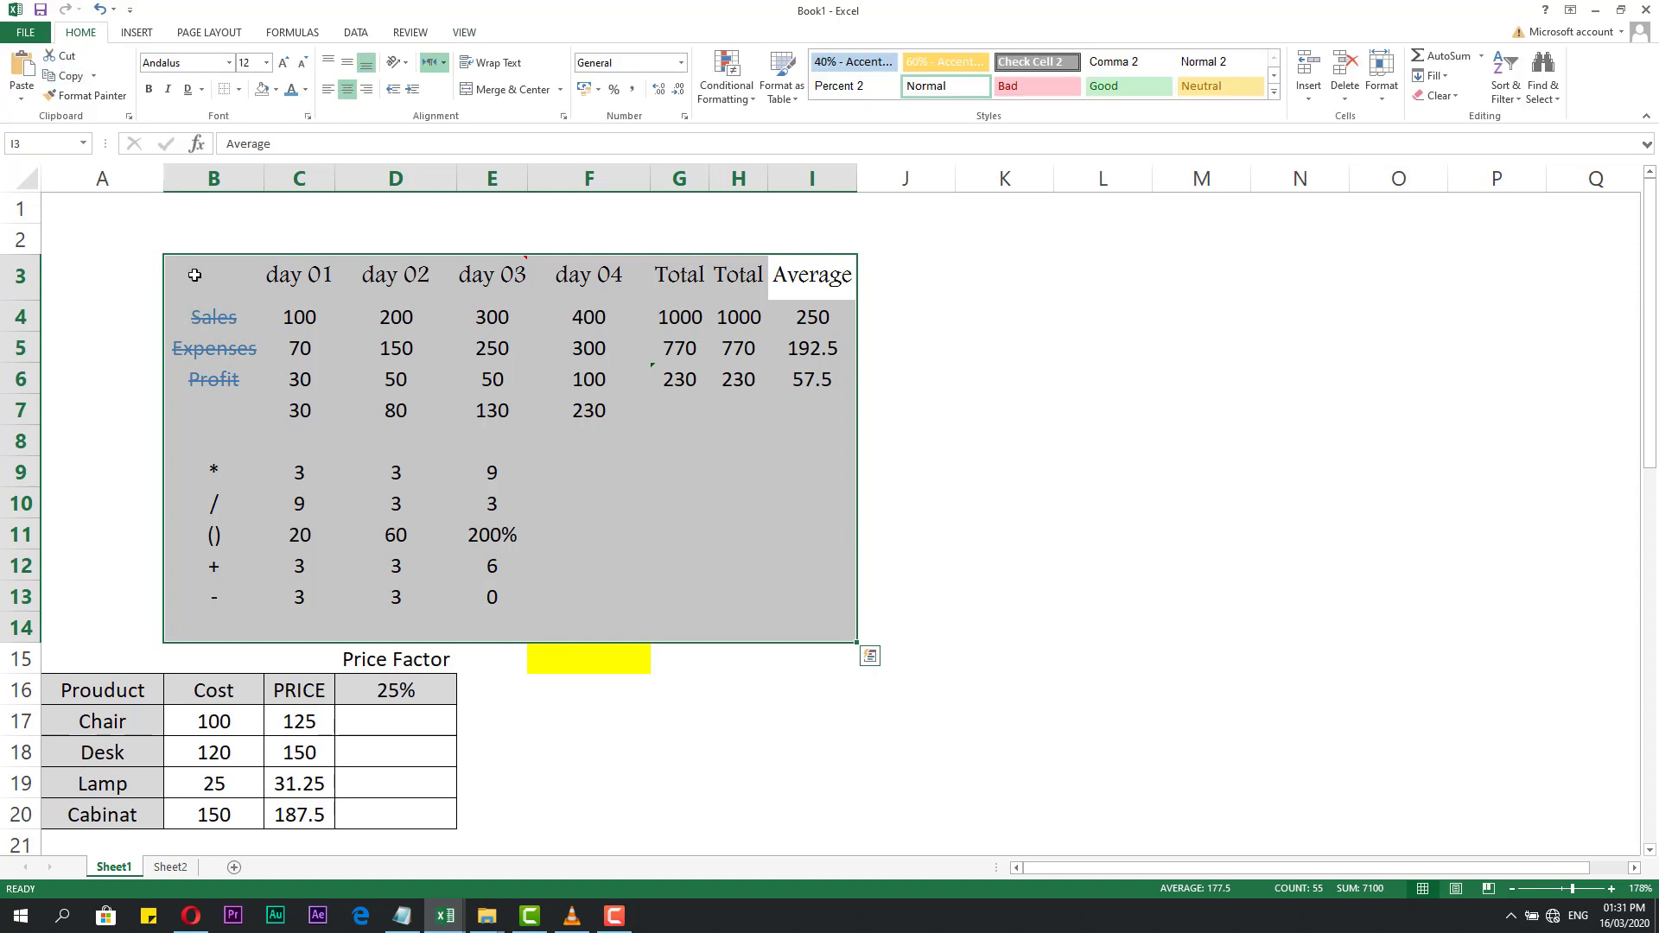
left_click(270, 338)
left_click(285, 285)
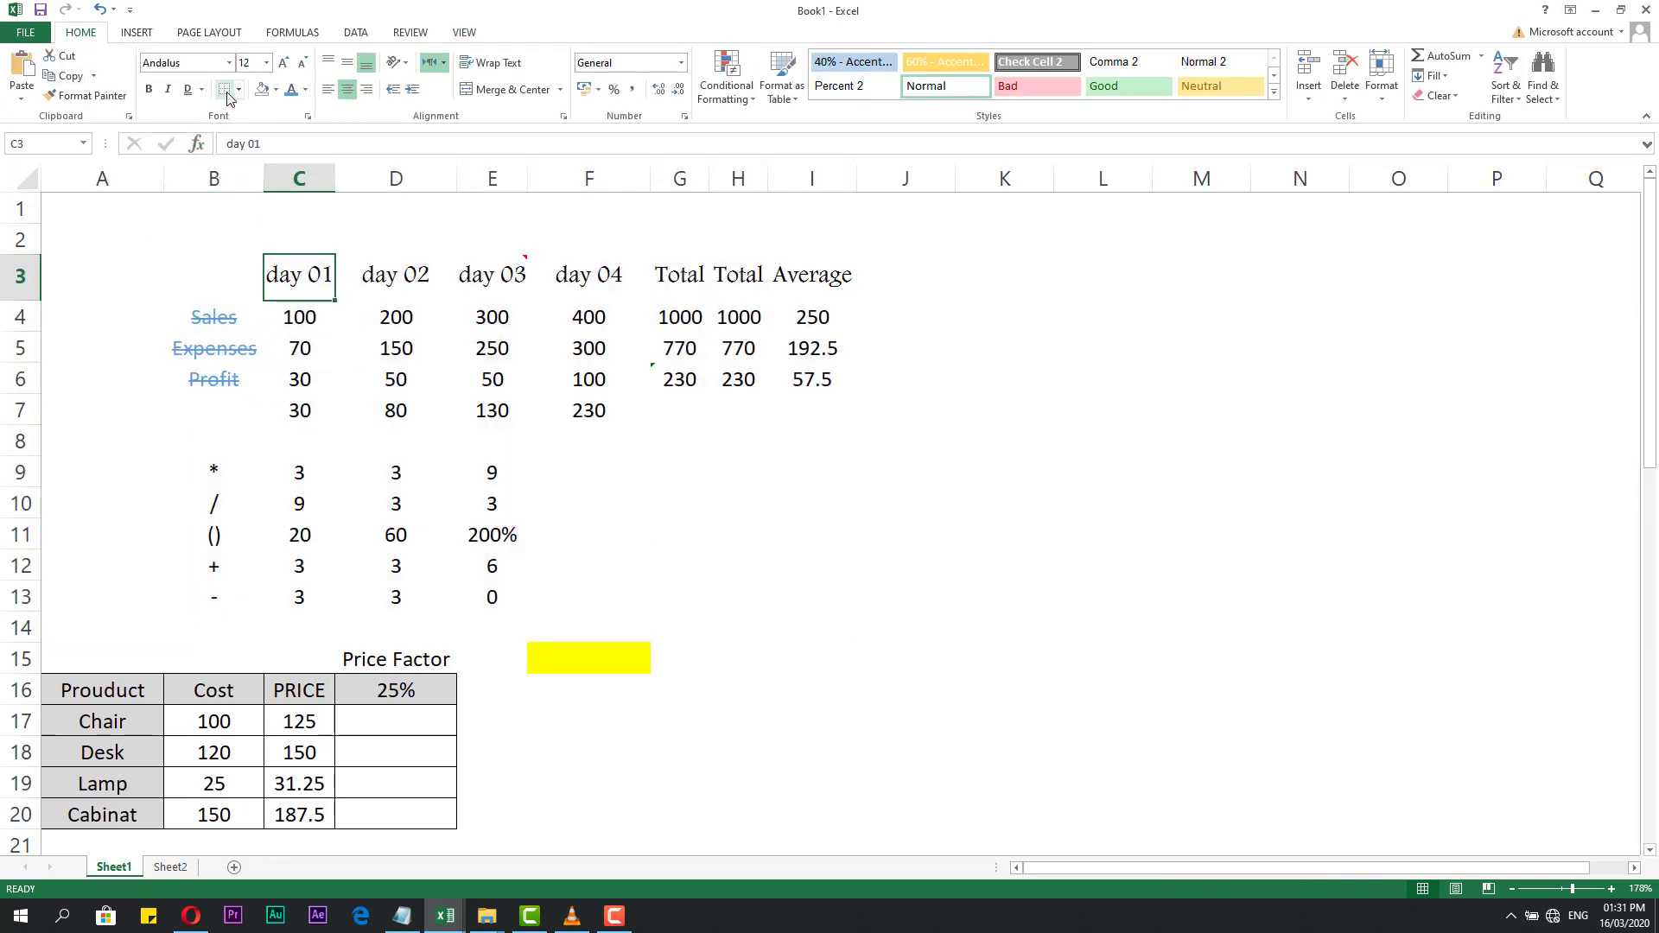
left_click(339, 244)
left_click(299, 275)
Turn the sheet gridlines back on and select cells around the day 02 header.
left_click(410, 34)
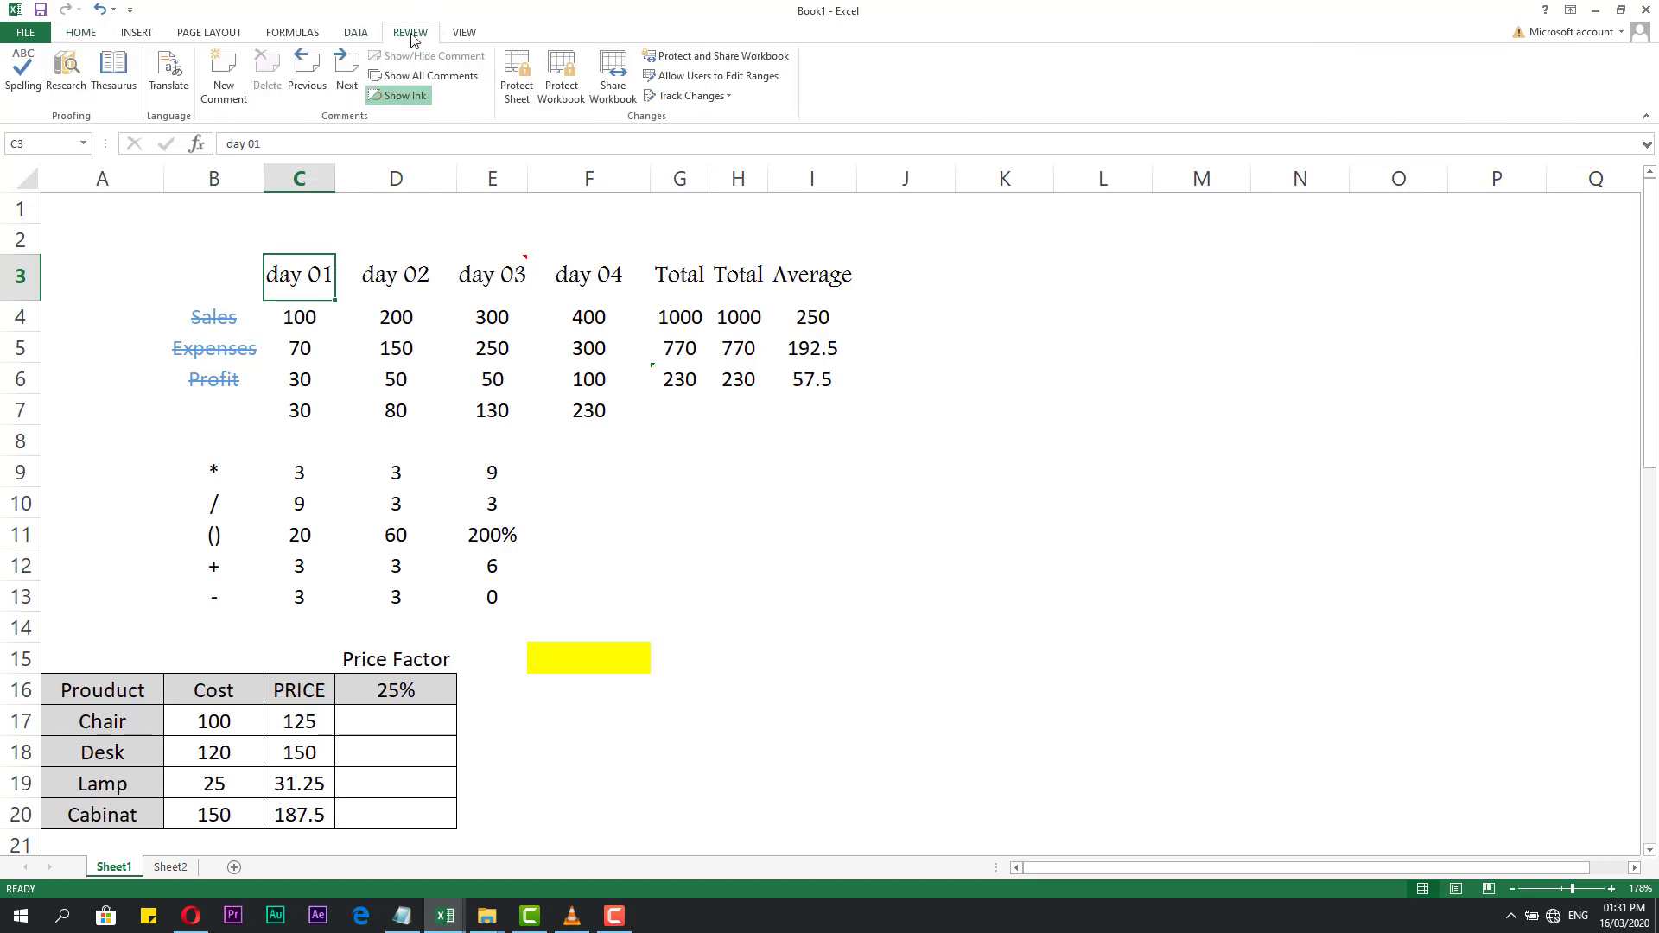
left_click(465, 36)
left_click(202, 92)
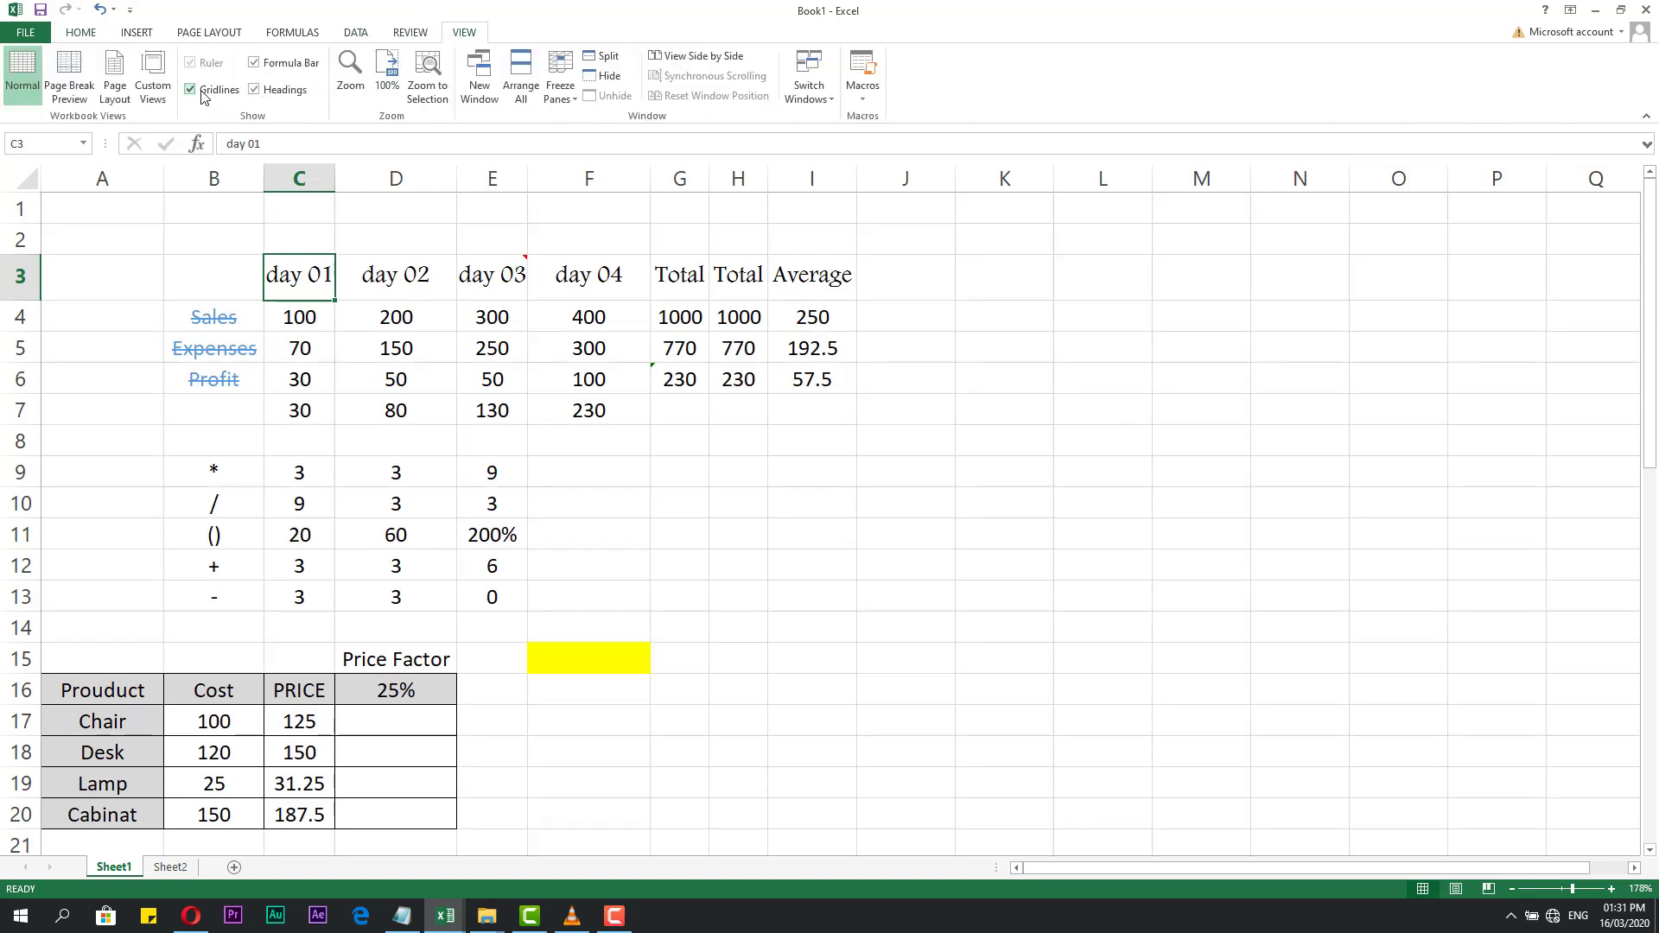
left_click(224, 294)
left_click(222, 230)
left_click(283, 232)
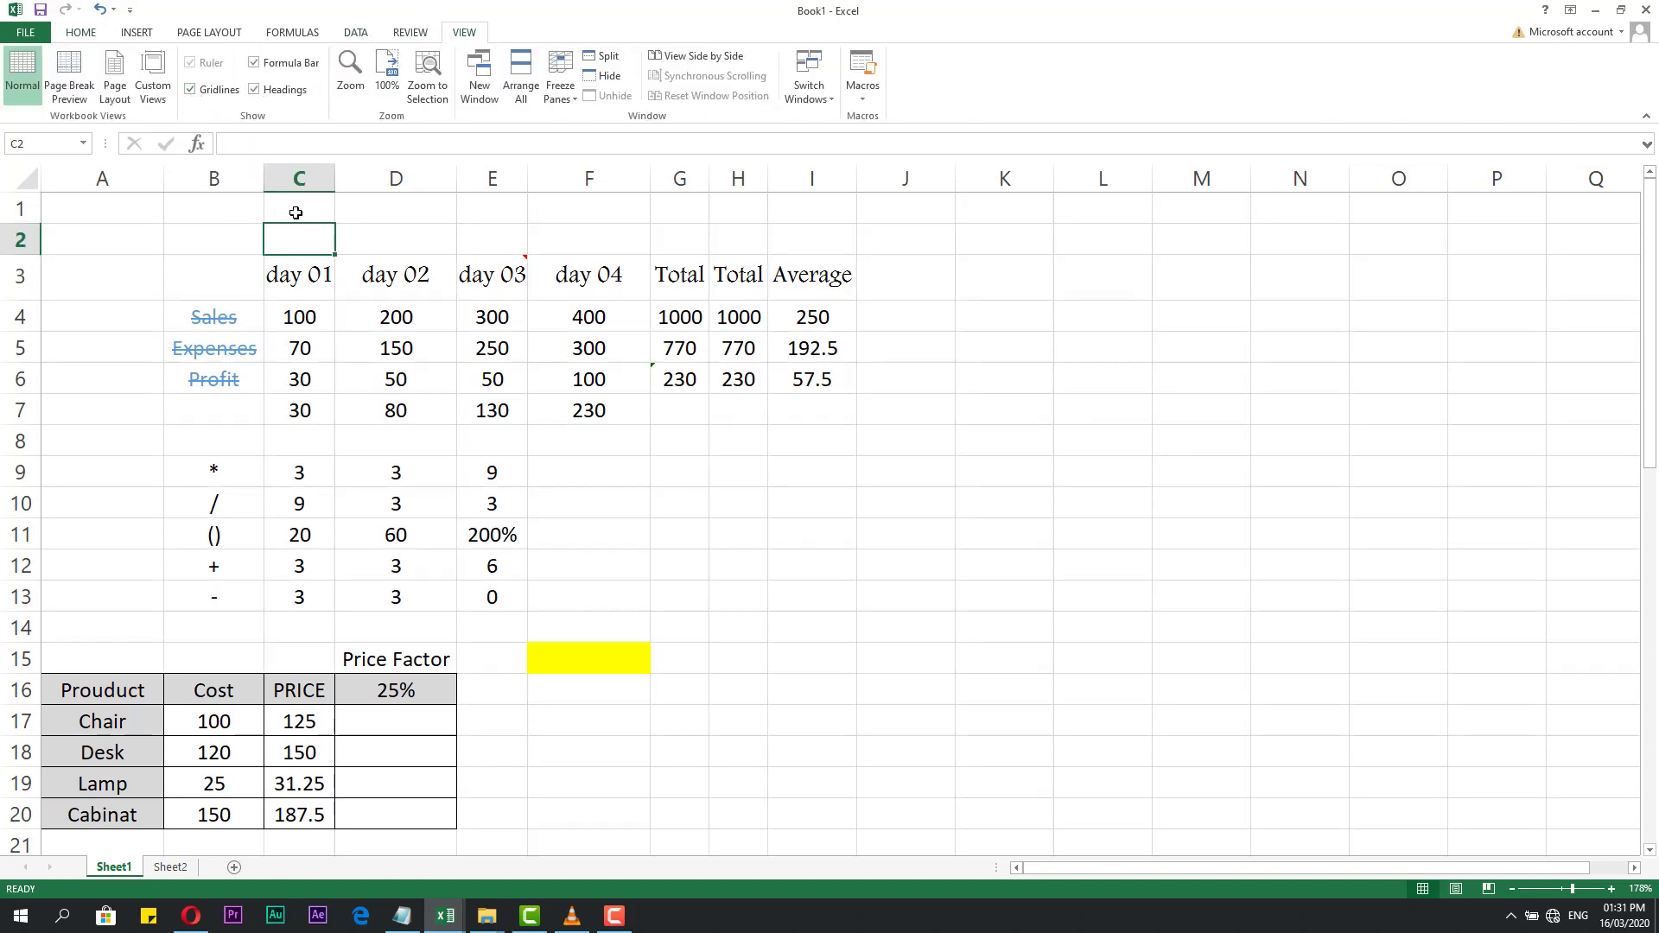
left_click(296, 212)
left_click(355, 237)
left_click(306, 241)
left_click(363, 232)
left_click(396, 311)
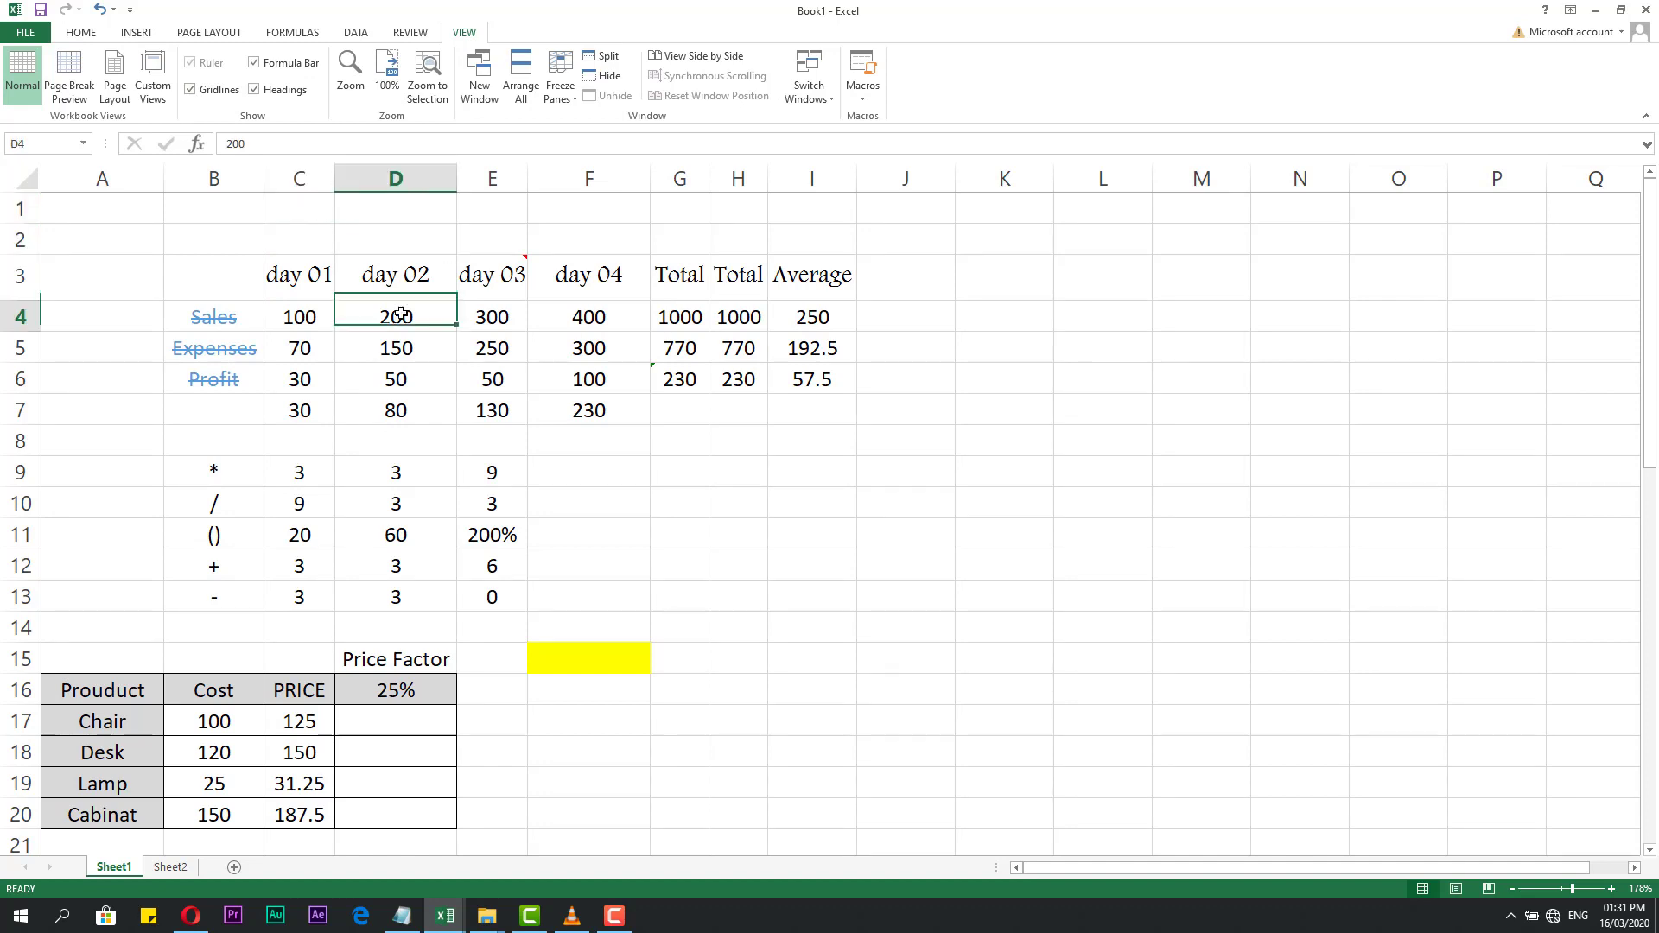
left_click(559, 449)
left_click(422, 310)
left_click(403, 275)
left_click(396, 235)
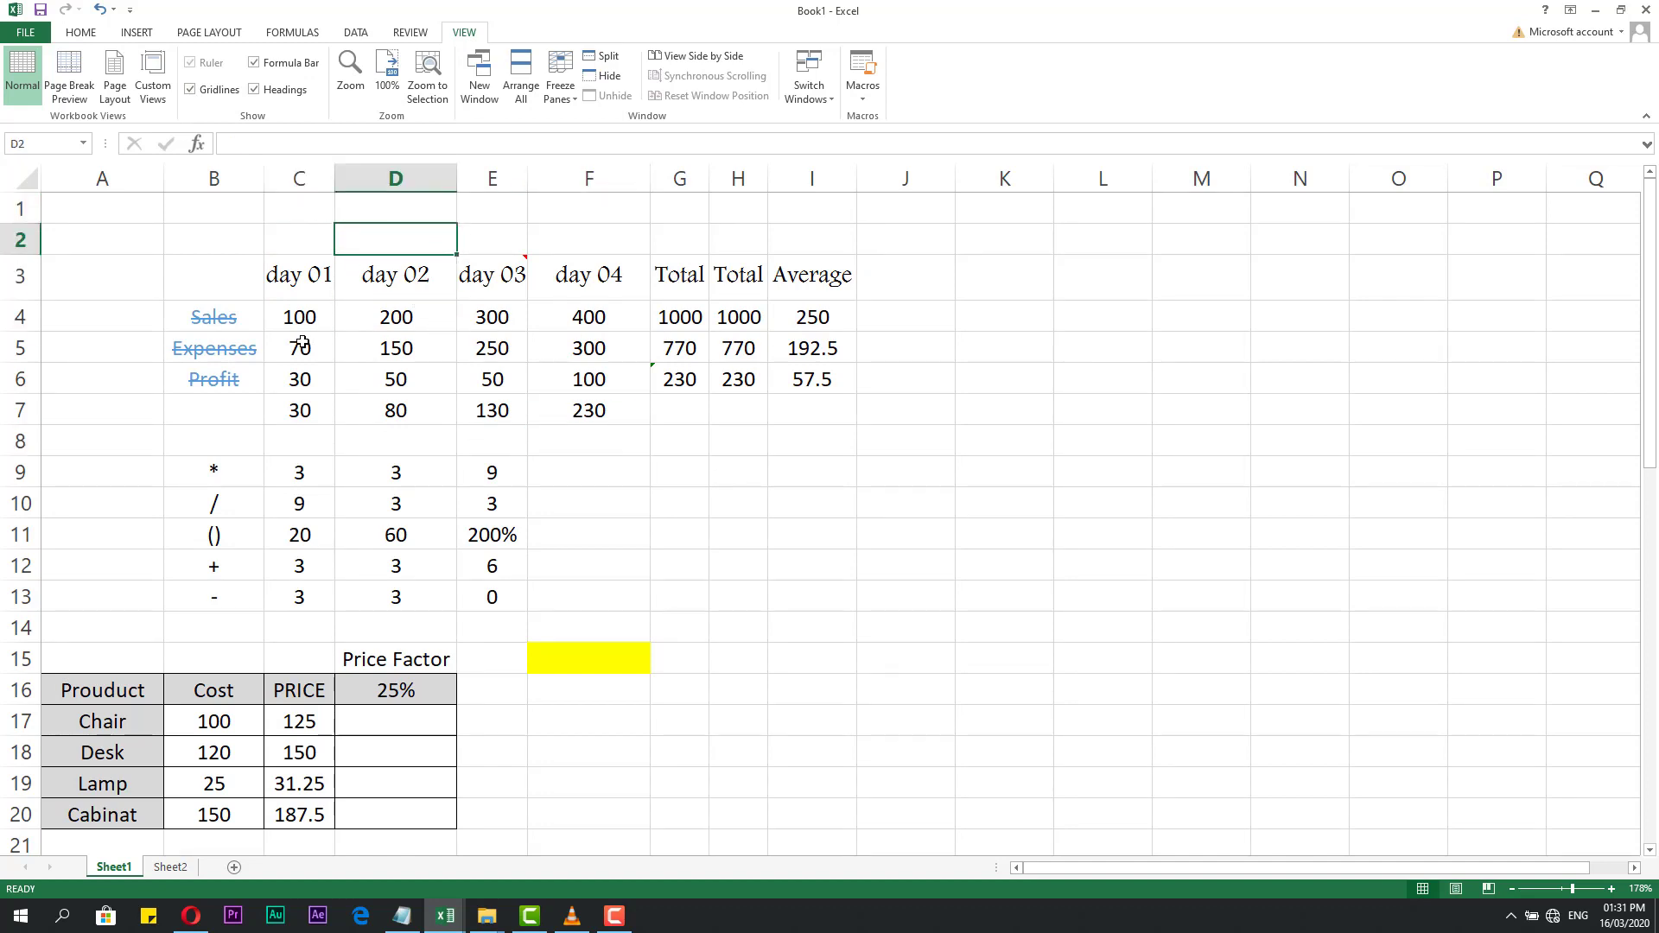
Add a bottom border under the day 02 header in D3.
left_click(82, 33)
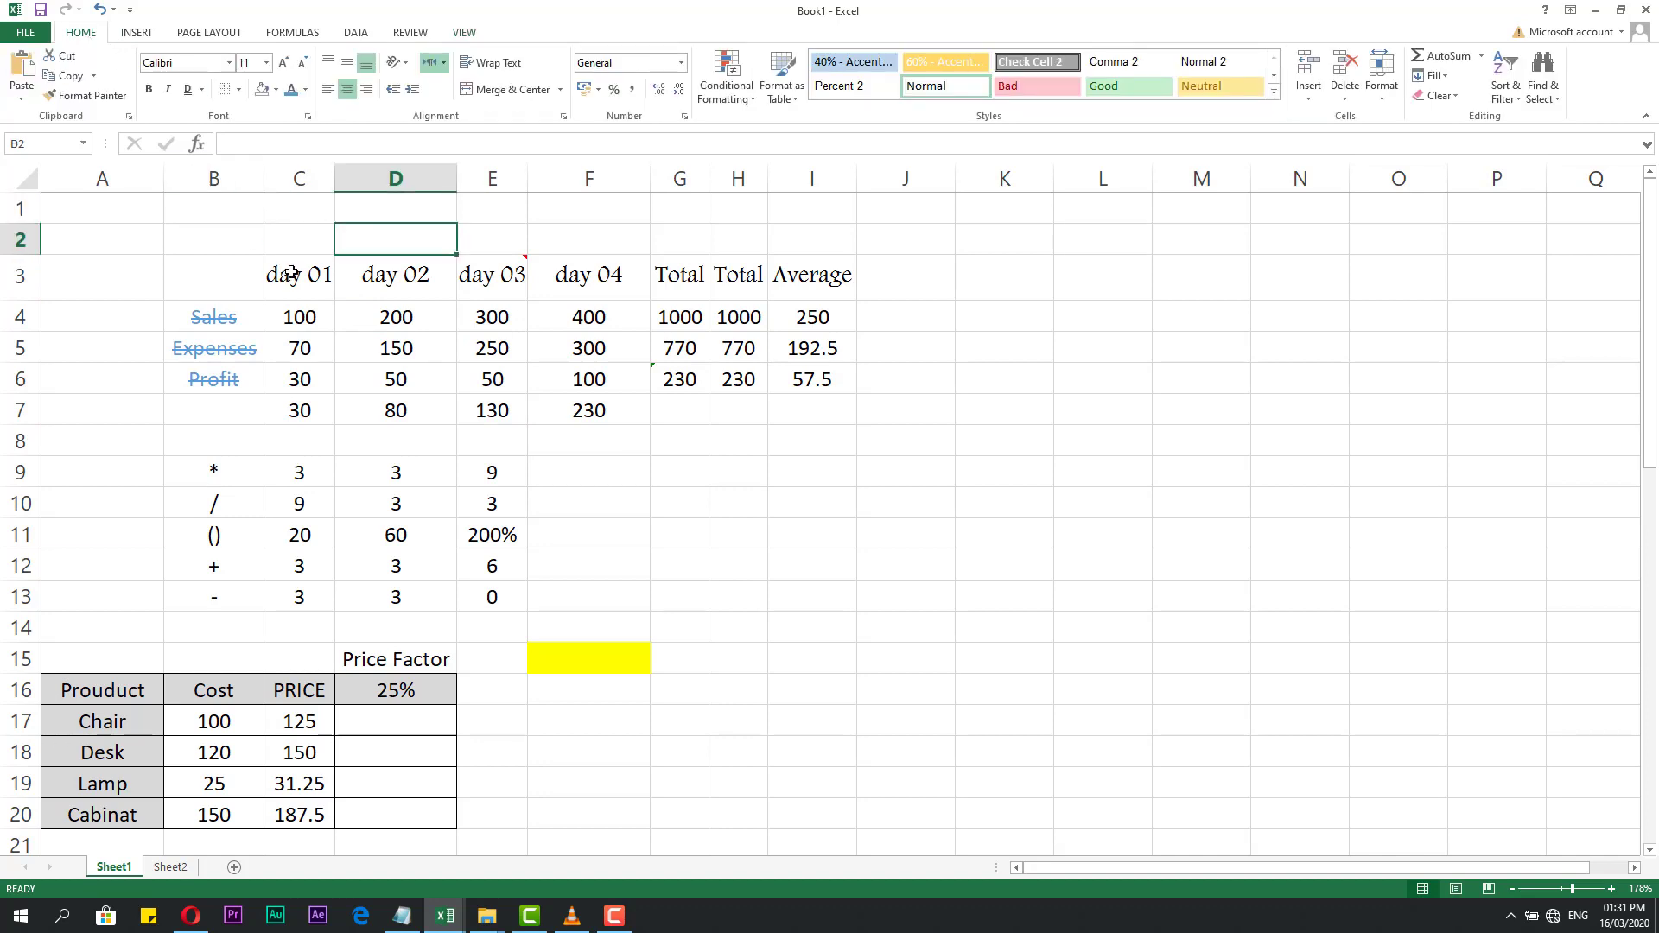
left_click(240, 90)
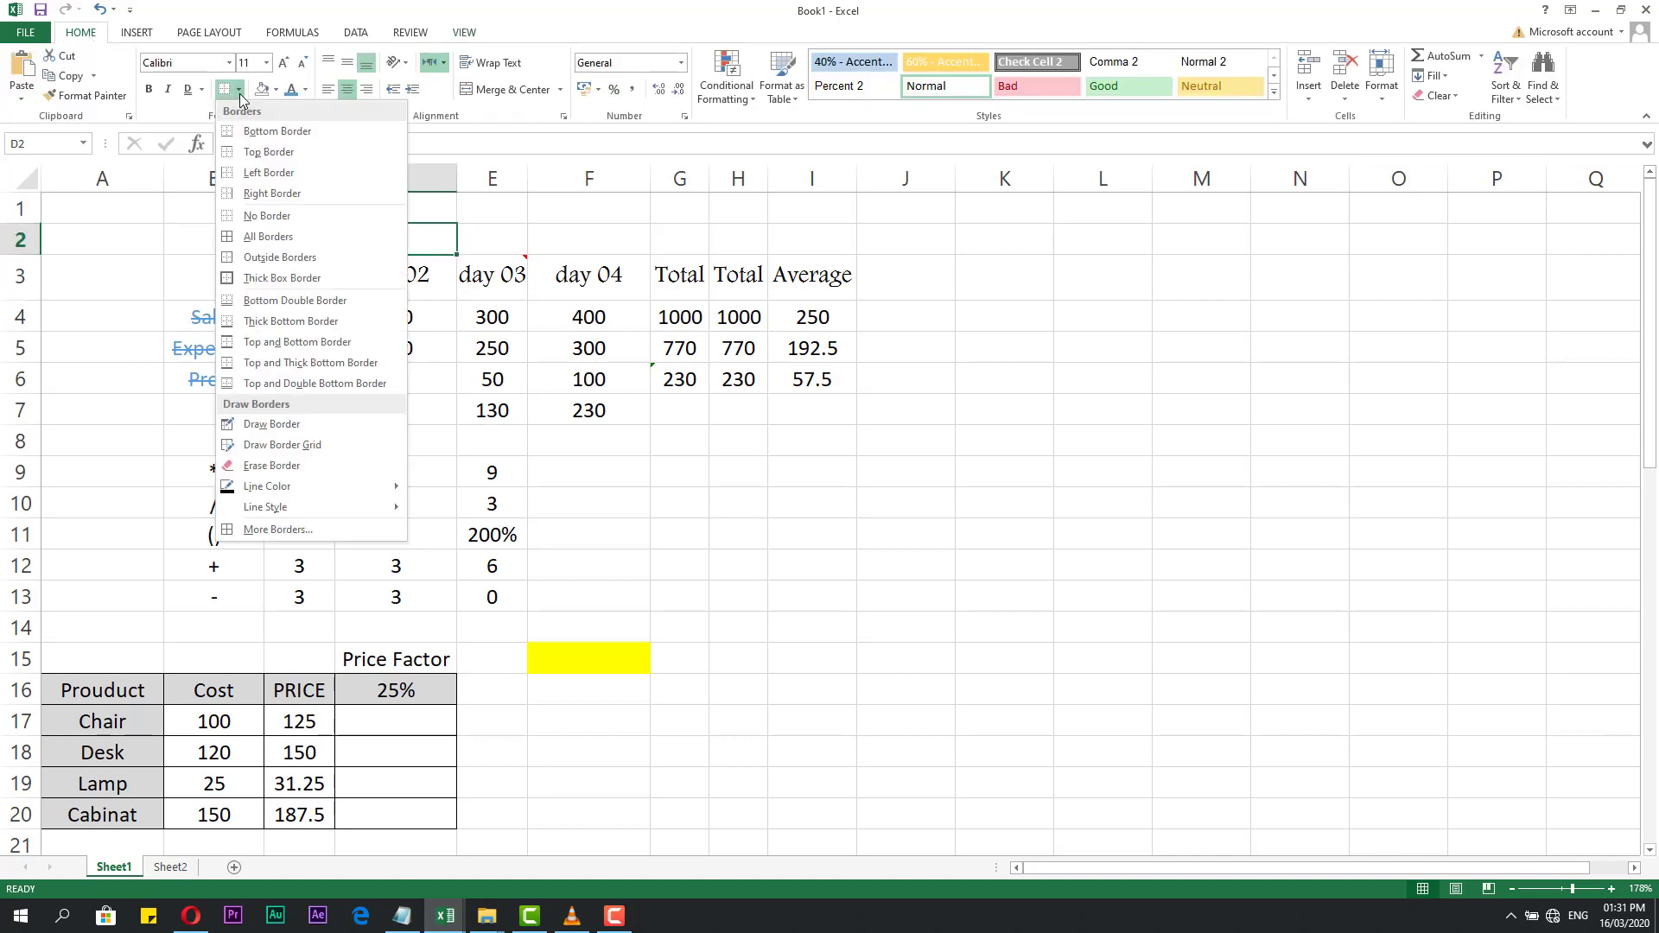
left_click(588, 241)
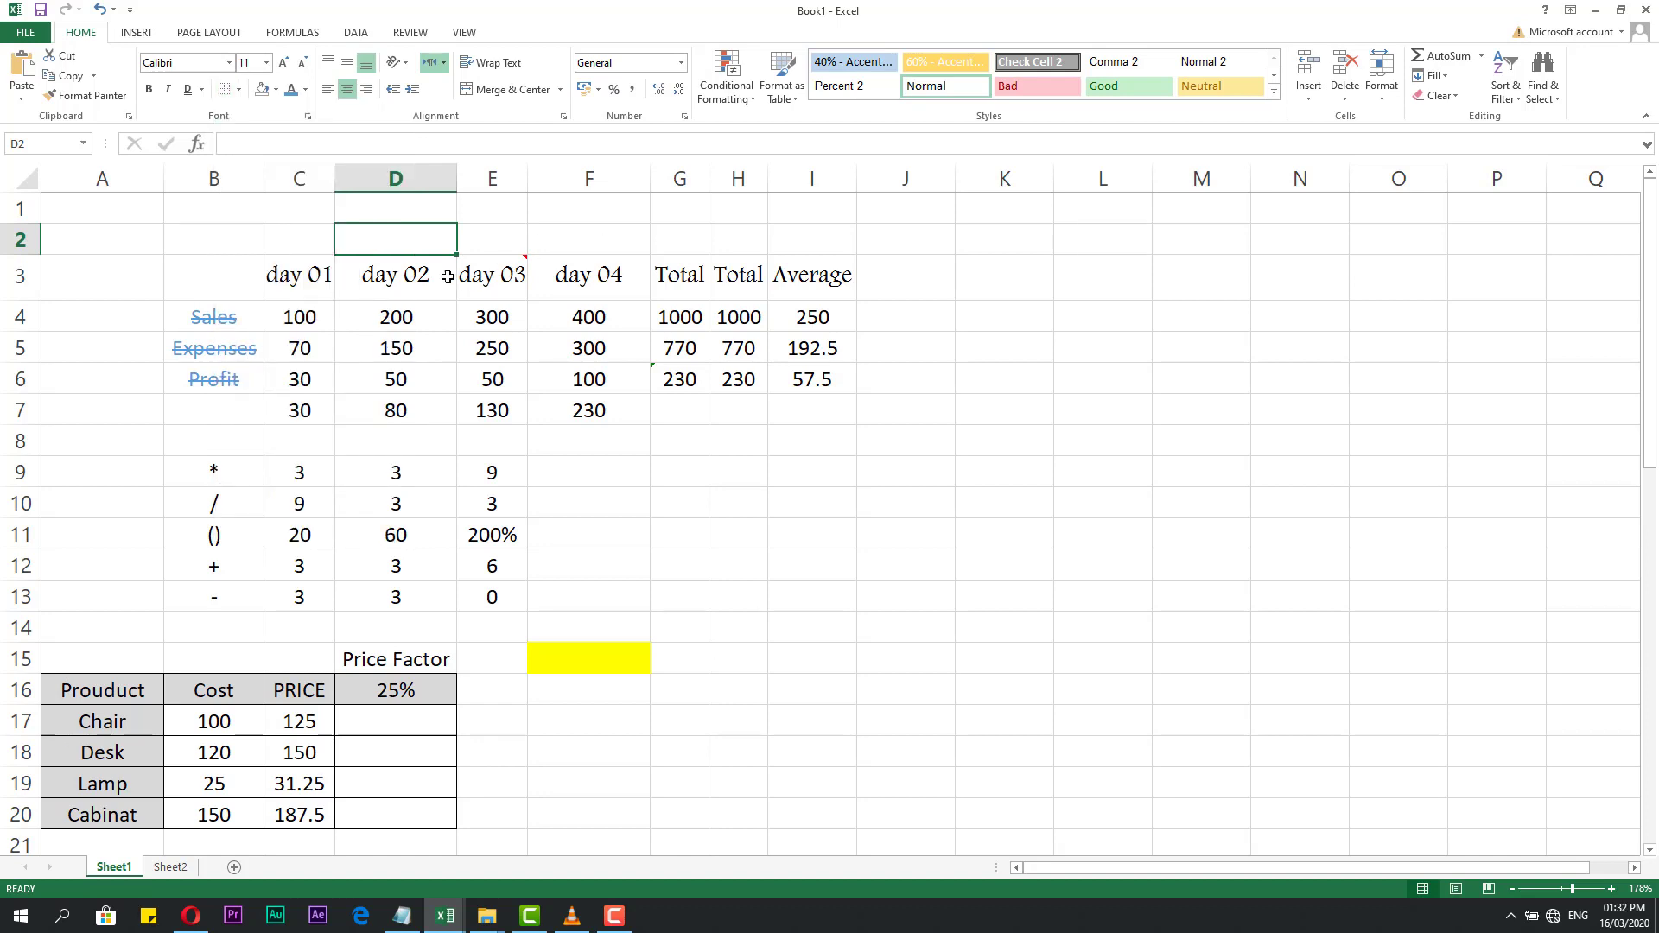
left_click(413, 277)
left_click(238, 90)
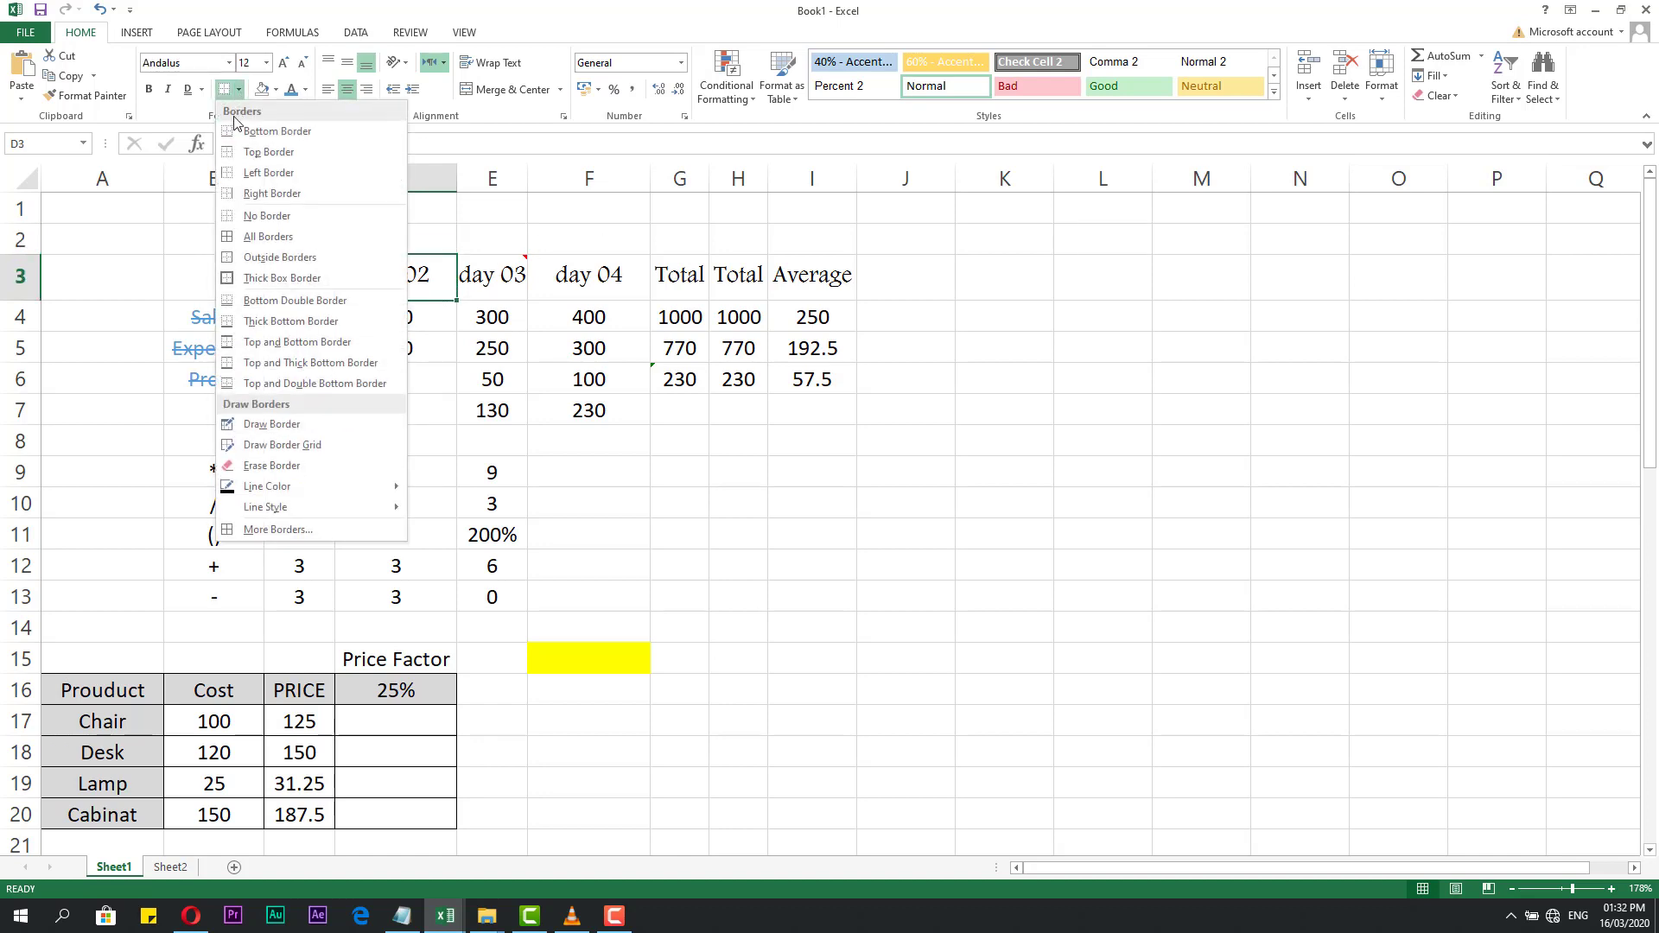
left_click(253, 136)
left_click(420, 239)
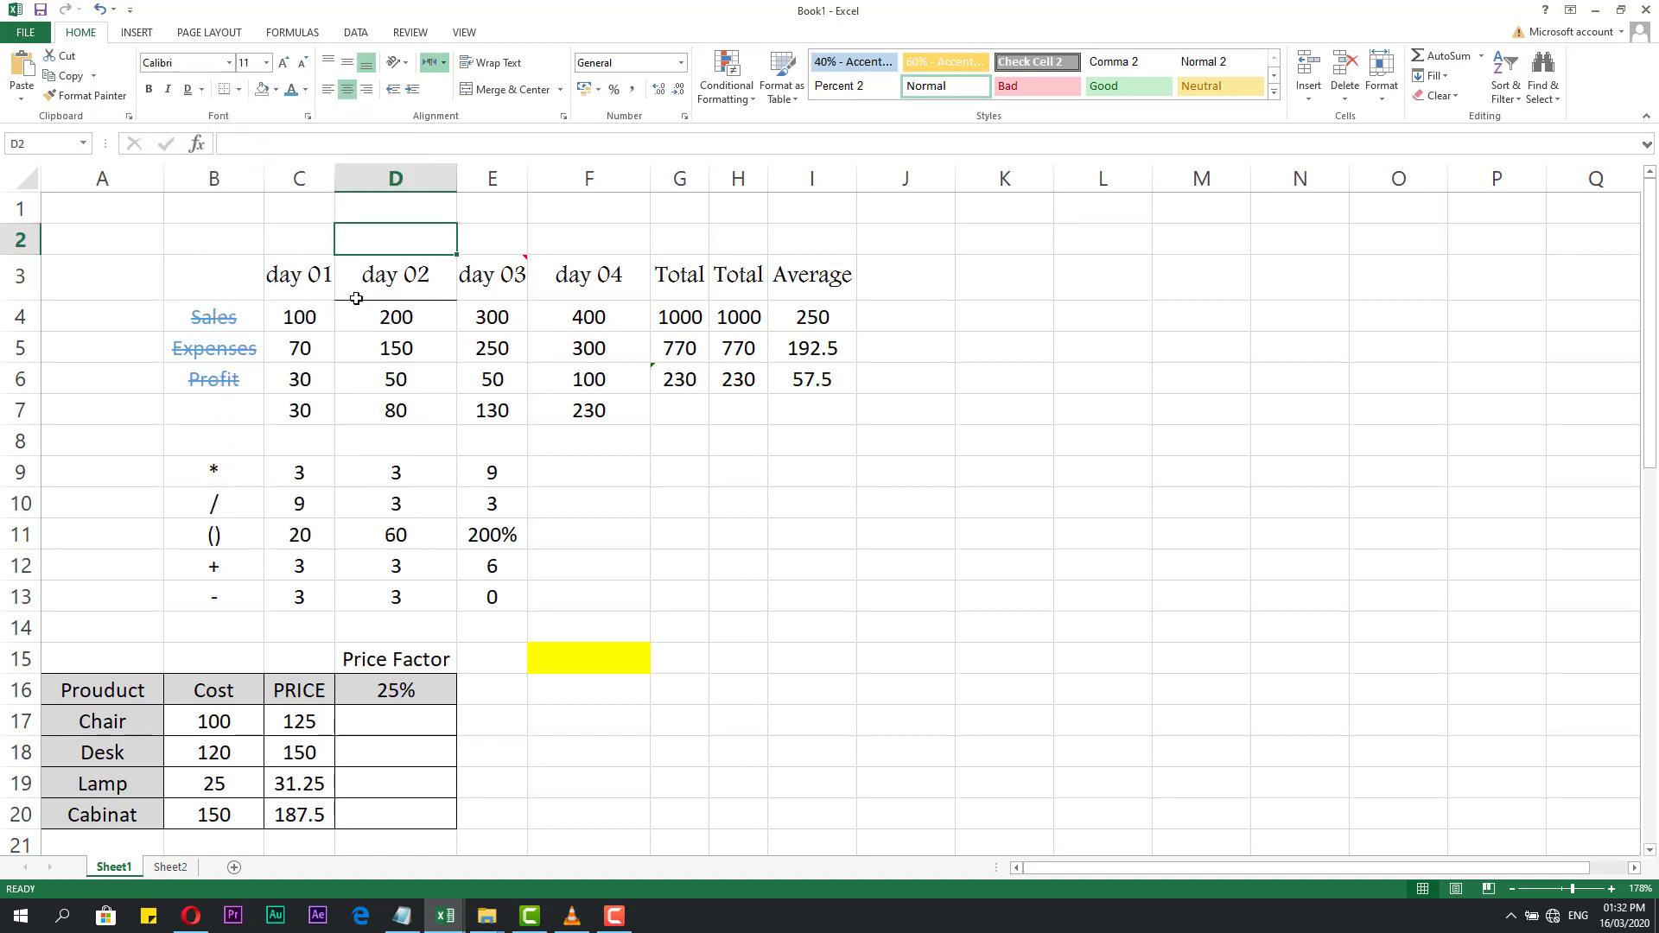
Add top, left and right borders to the day 02 header in D3.
left_click(367, 264)
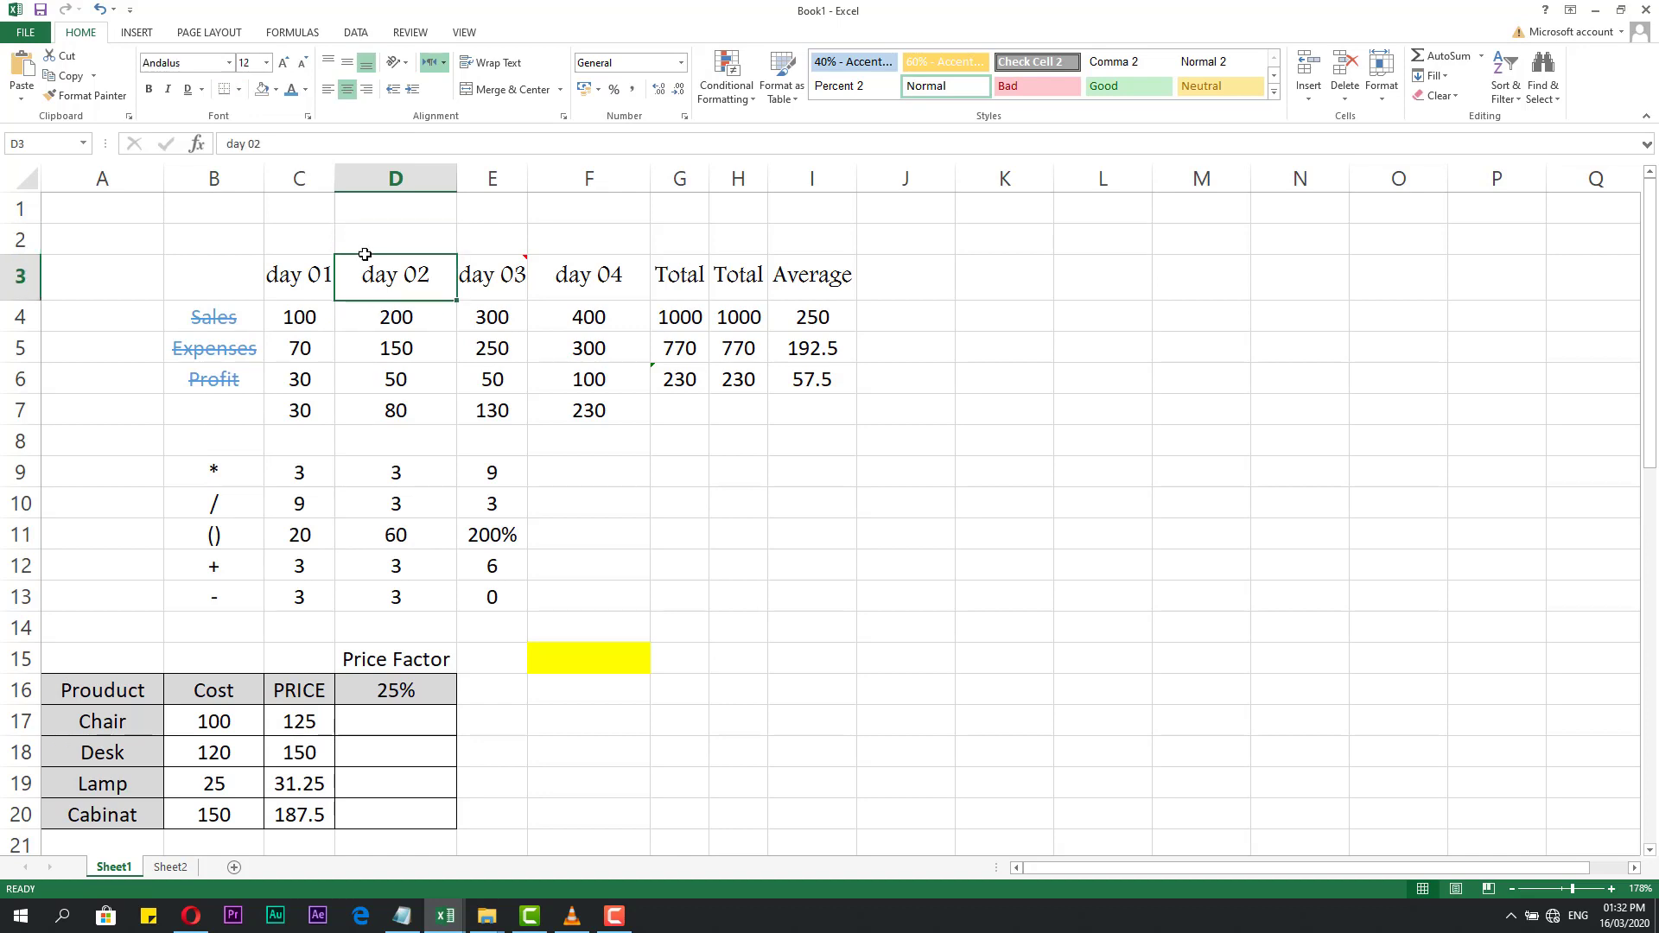
left_click(239, 90)
left_click(248, 154)
left_click(393, 239)
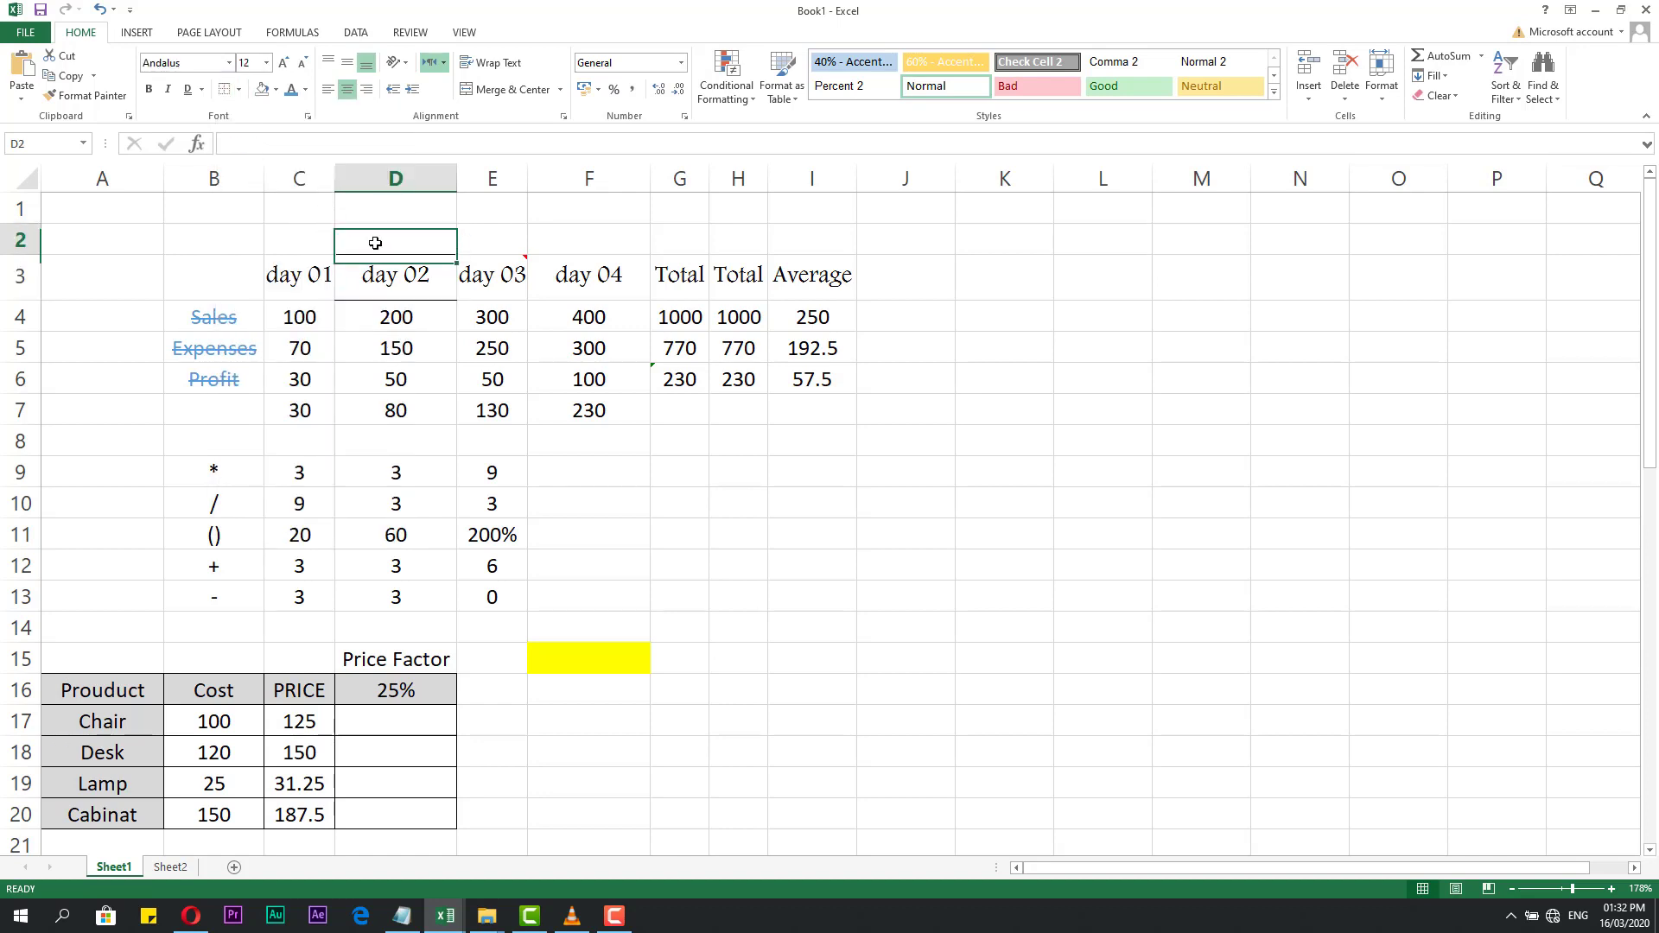
left_click(514, 211)
left_click(383, 276)
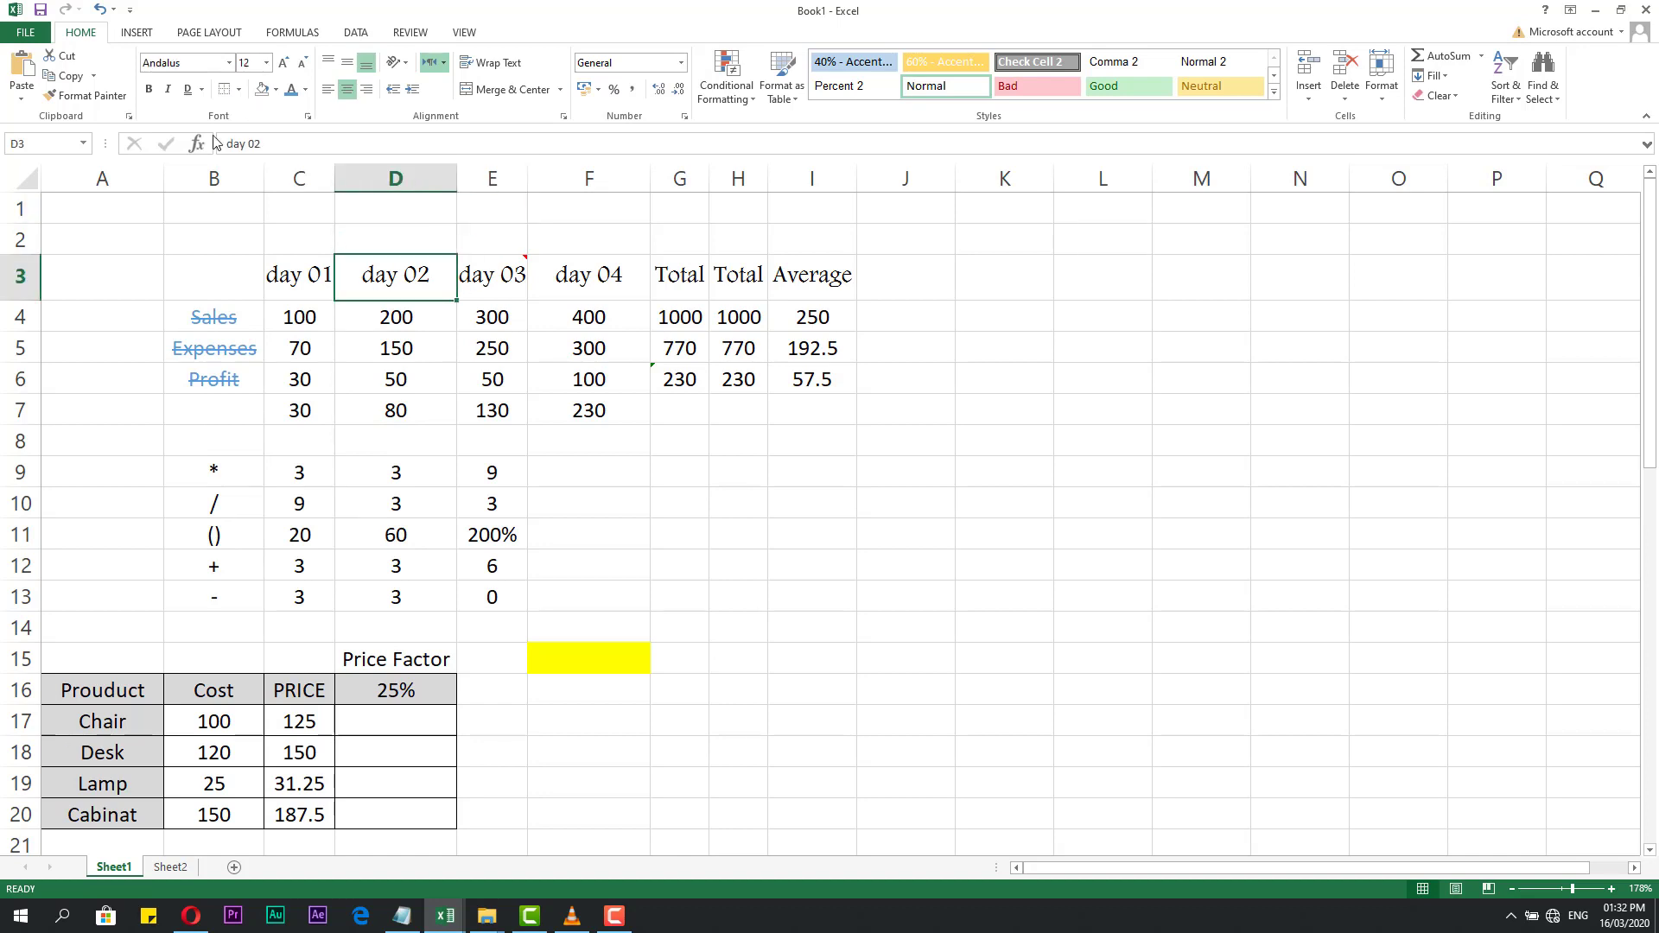
left_click(239, 90)
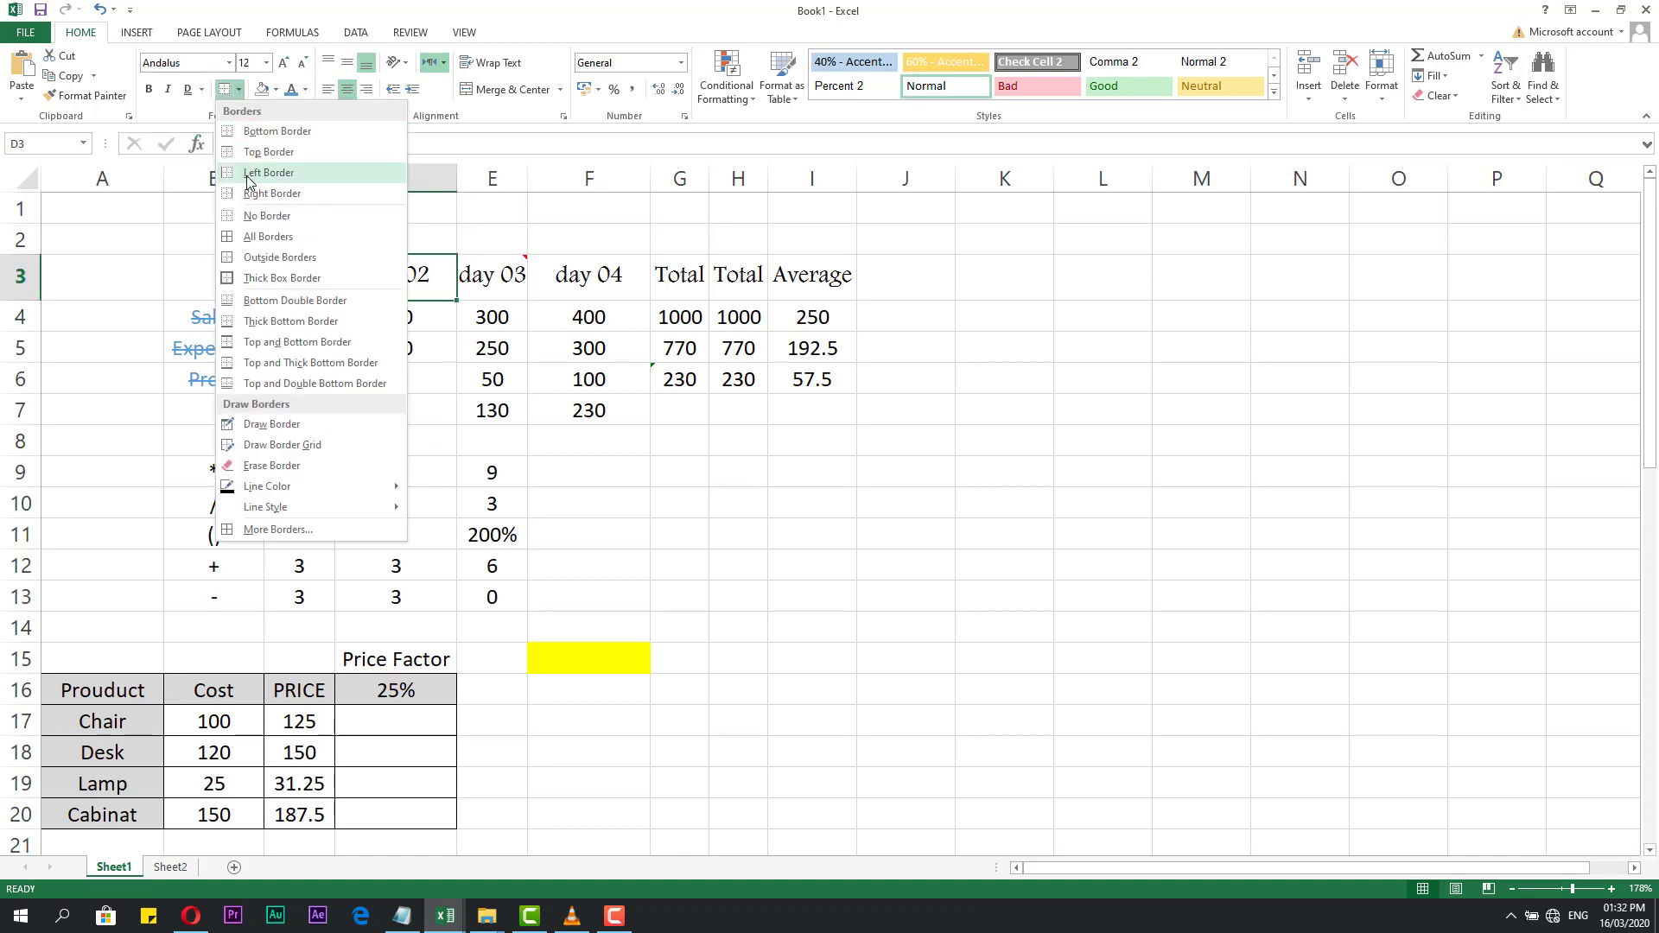
left_click(245, 173)
left_click(240, 90)
left_click(253, 192)
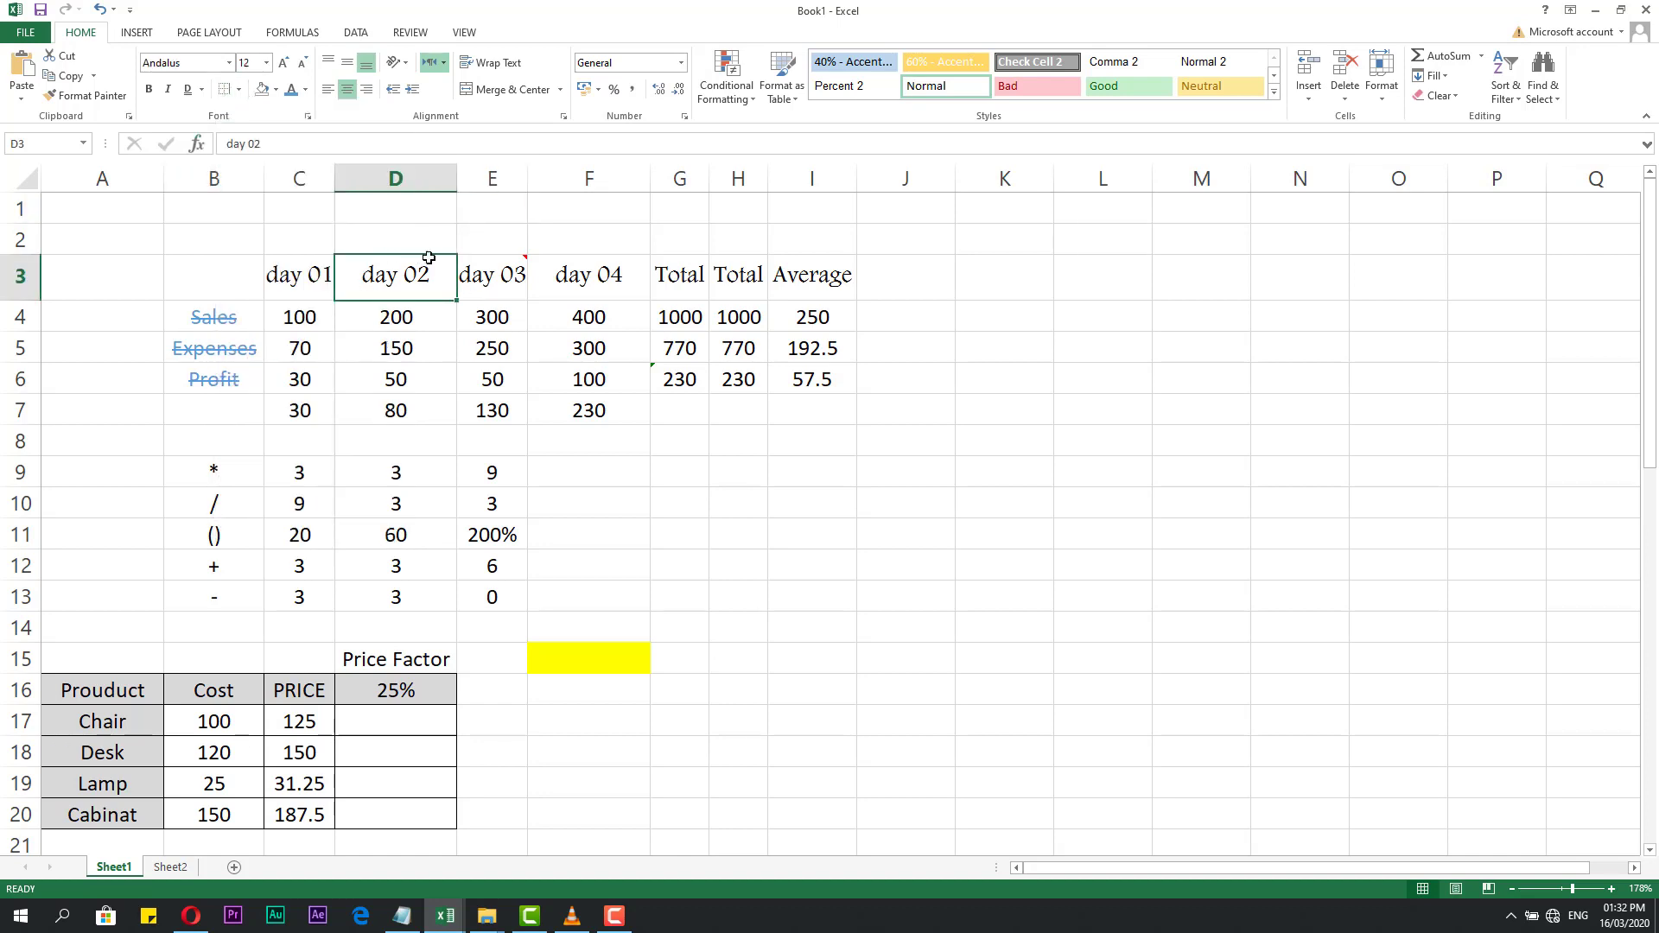
left_click(444, 232)
left_click(501, 244)
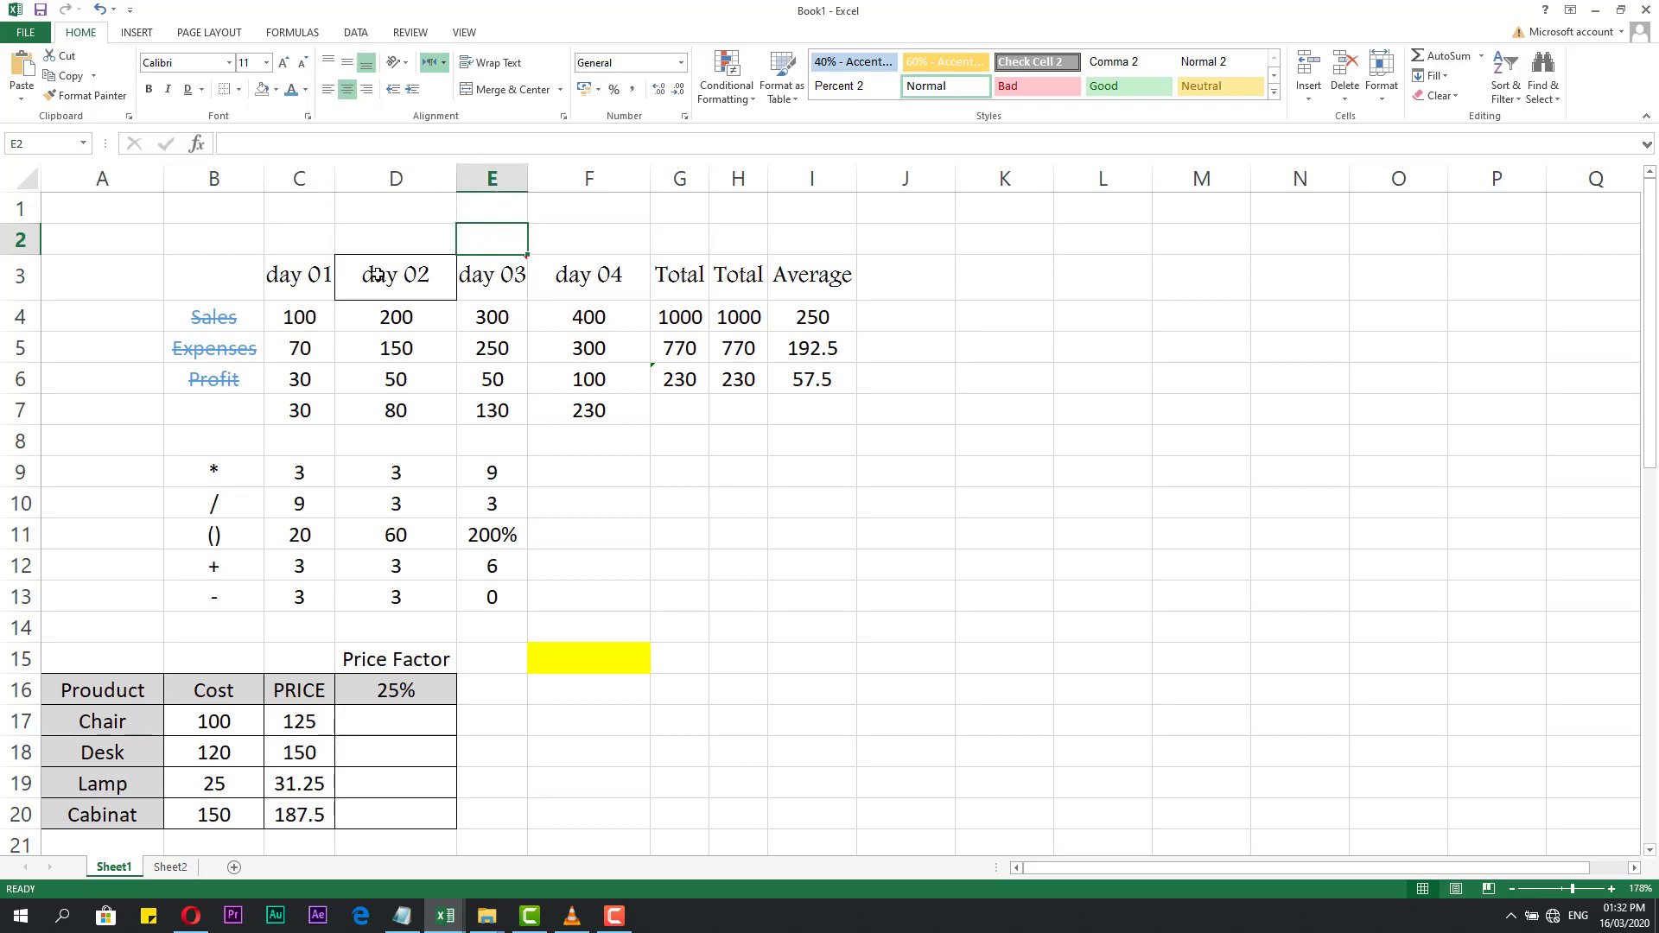
Apply Outside Borders to the day 04 header in F3.
left_click(588, 287)
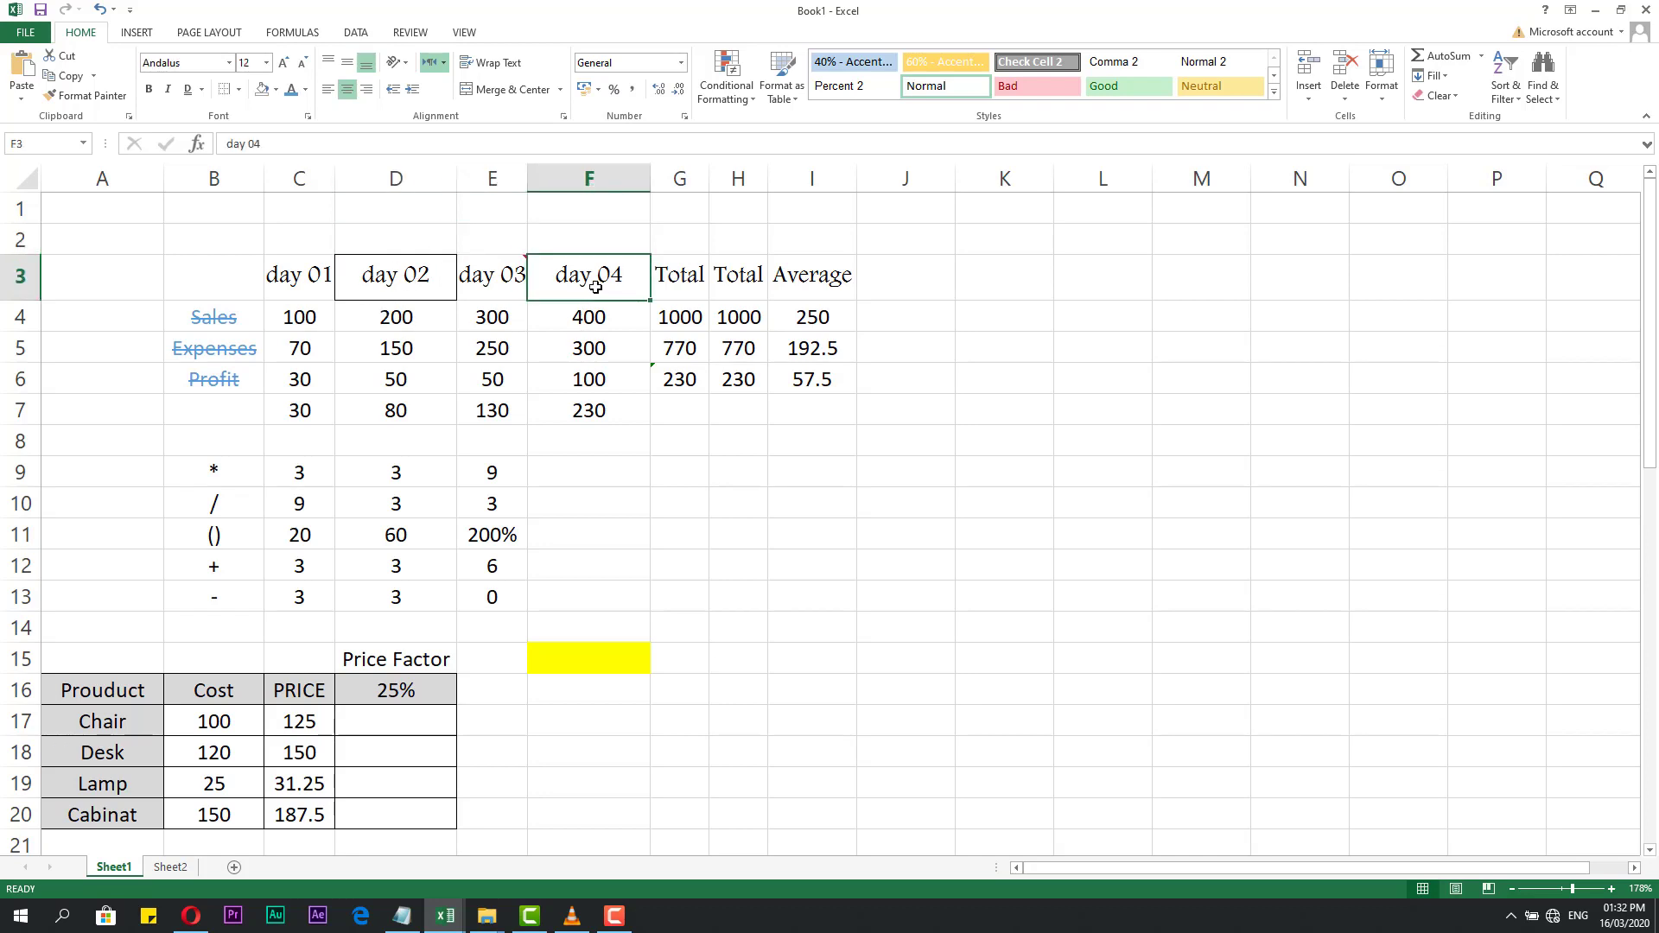
left_click(239, 90)
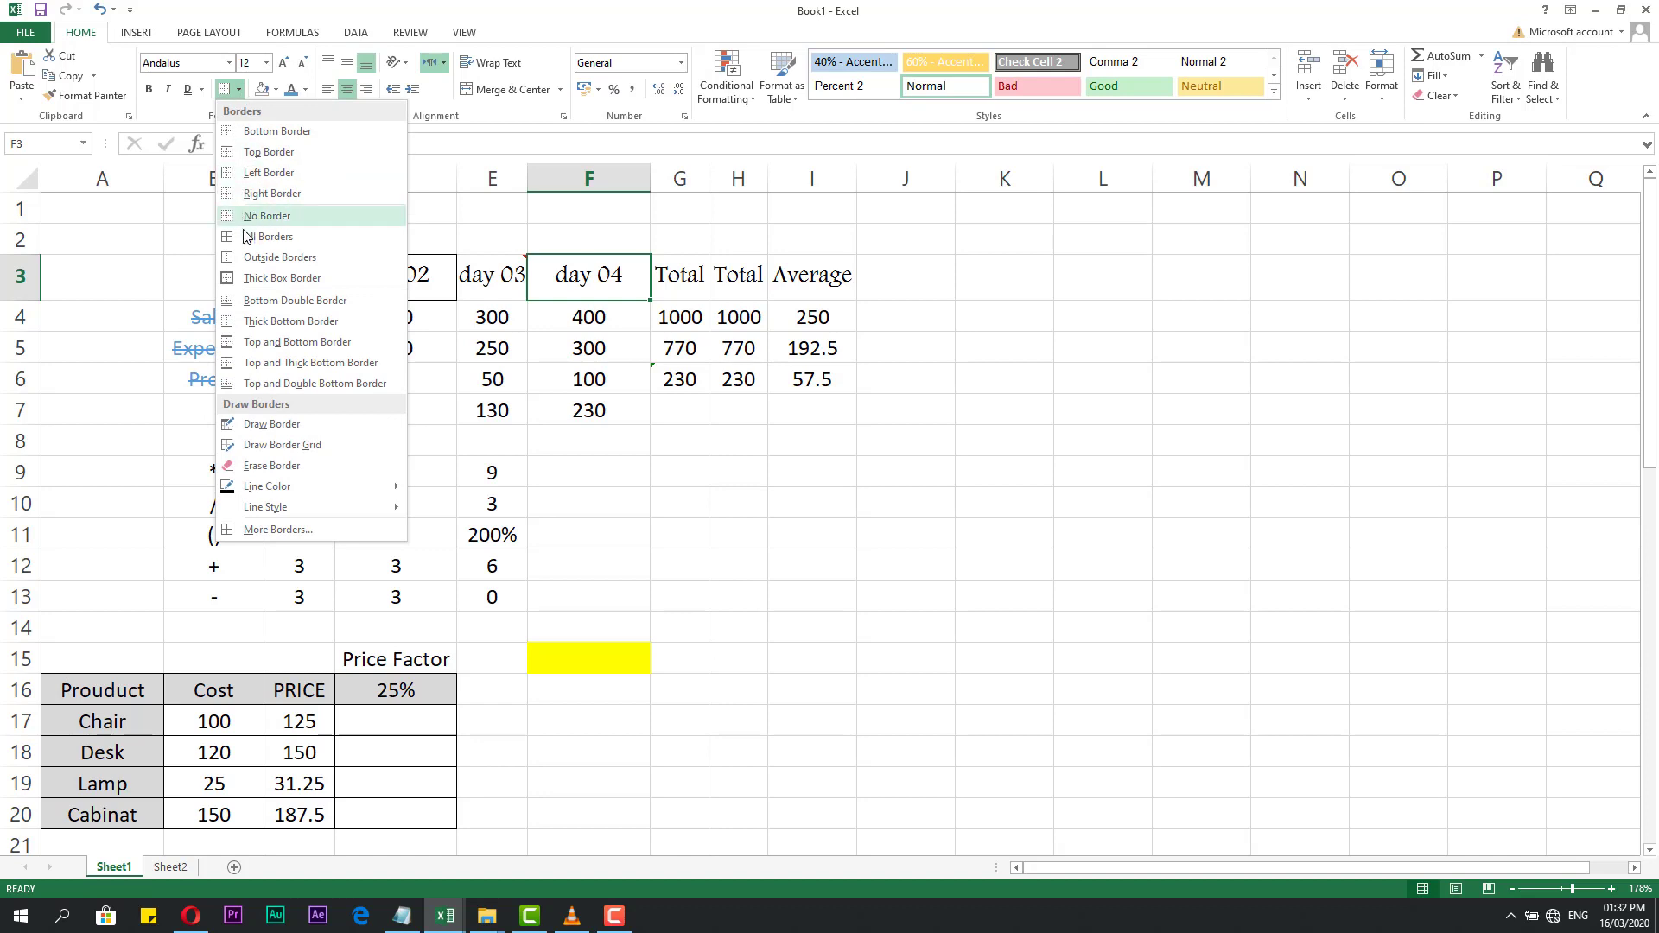
left_click(279, 257)
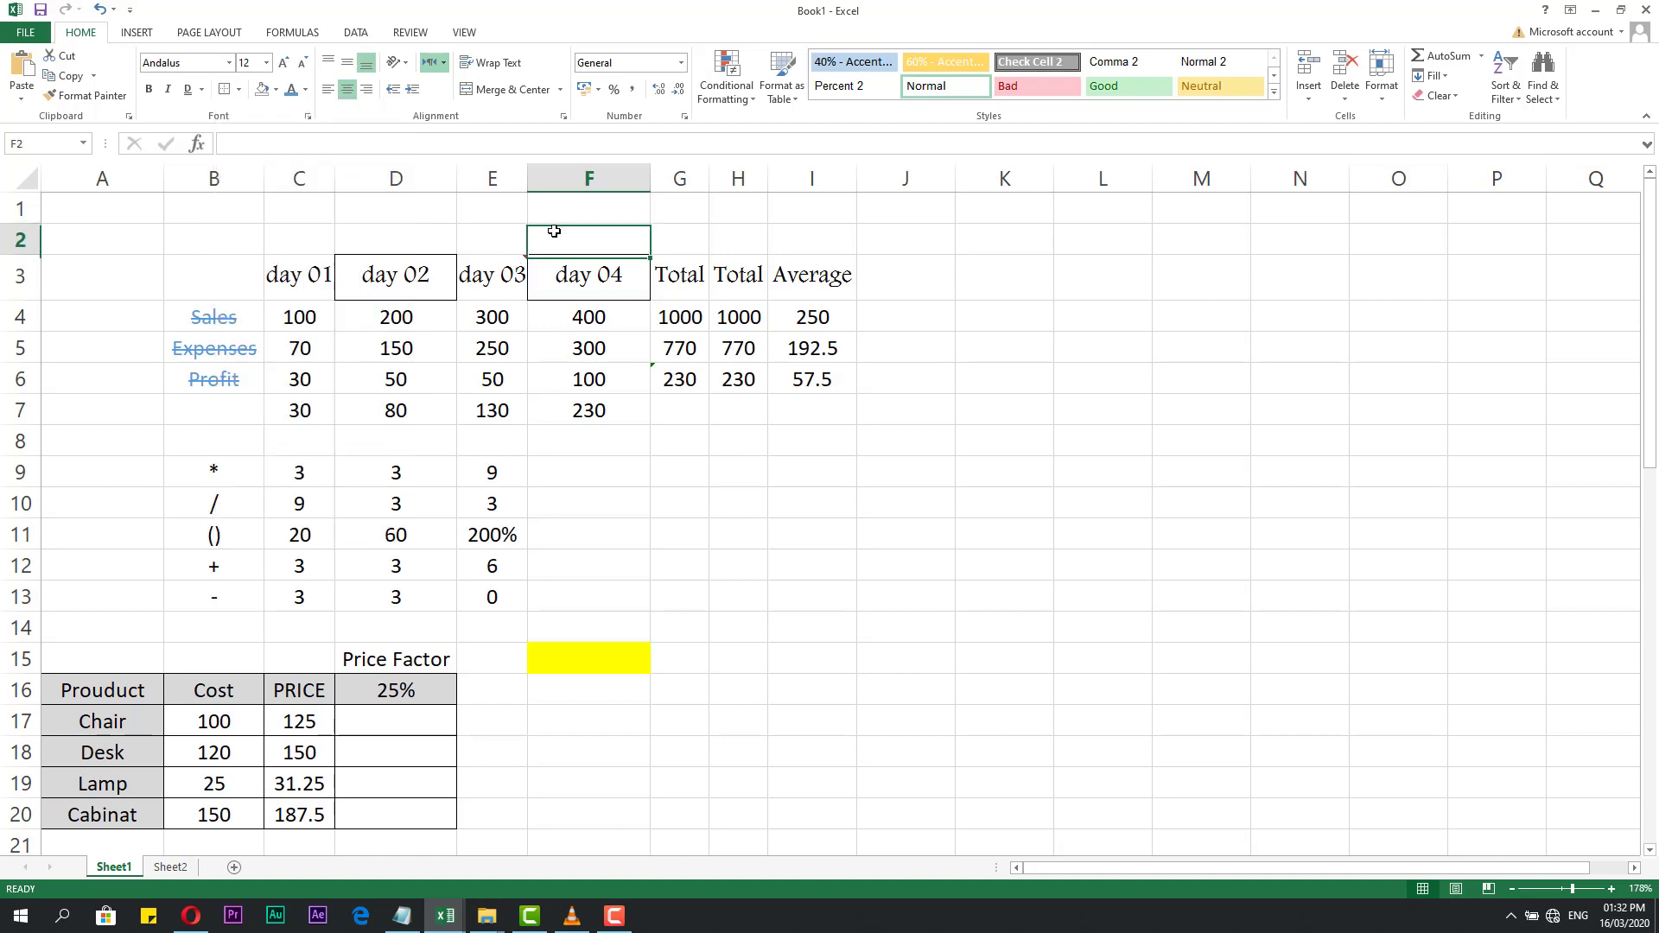
left_click(656, 471)
left_click(477, 388)
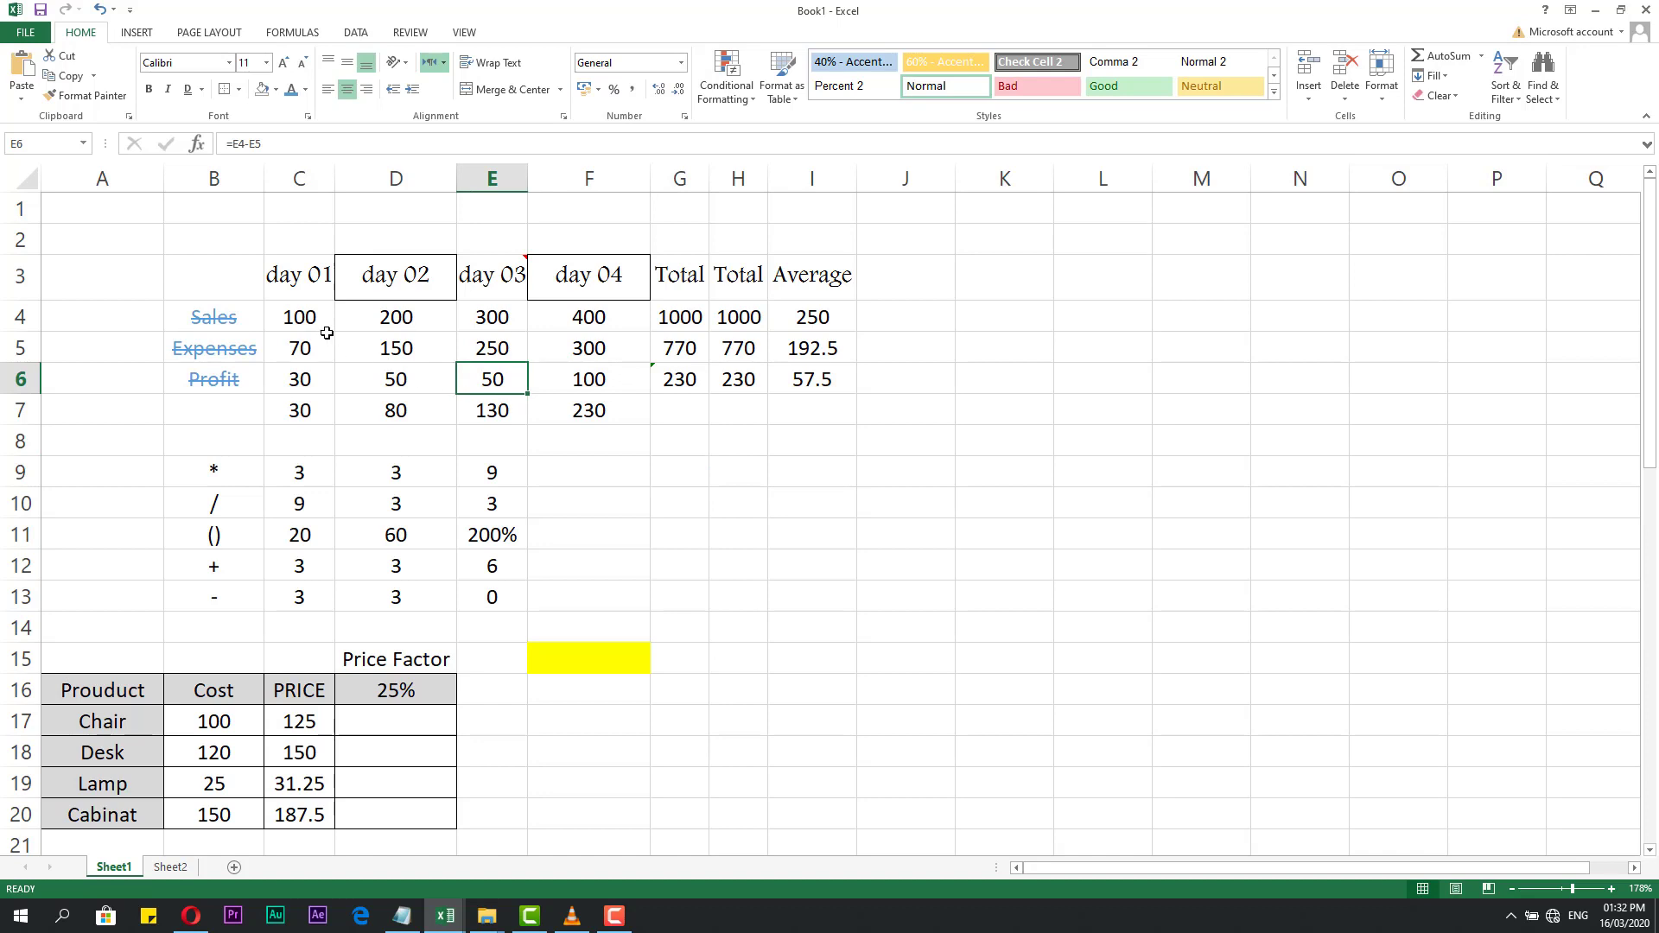
Put an outside border around the figures in C4:E7.
left_click_drag(324, 332, 481, 409)
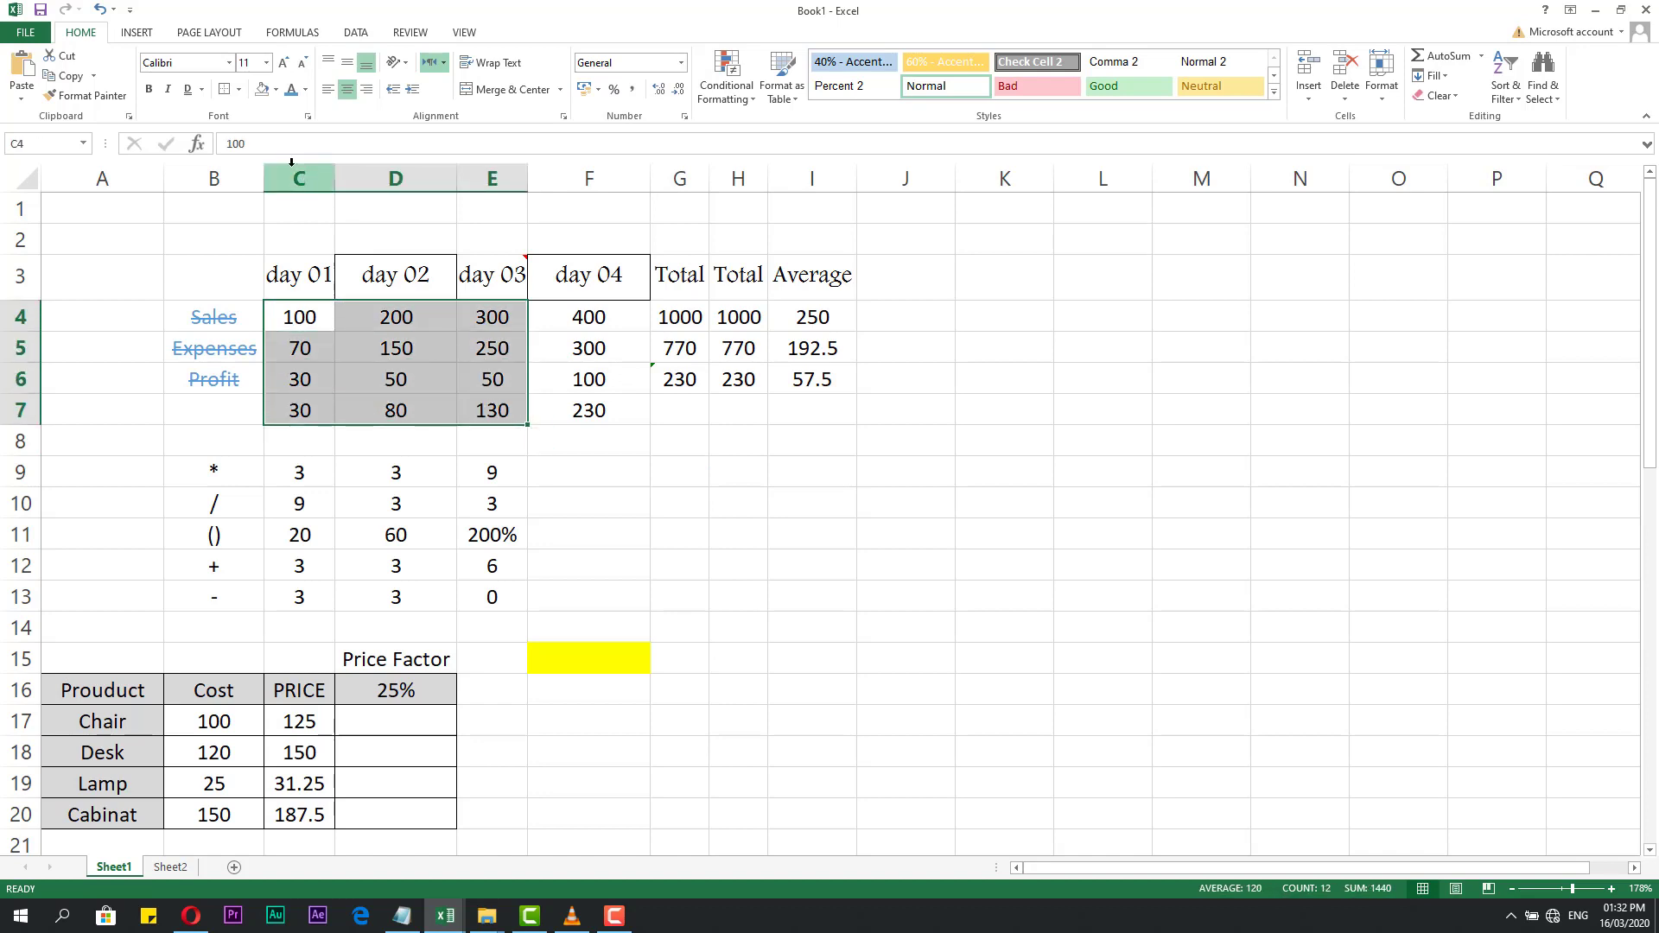
left_click(238, 89)
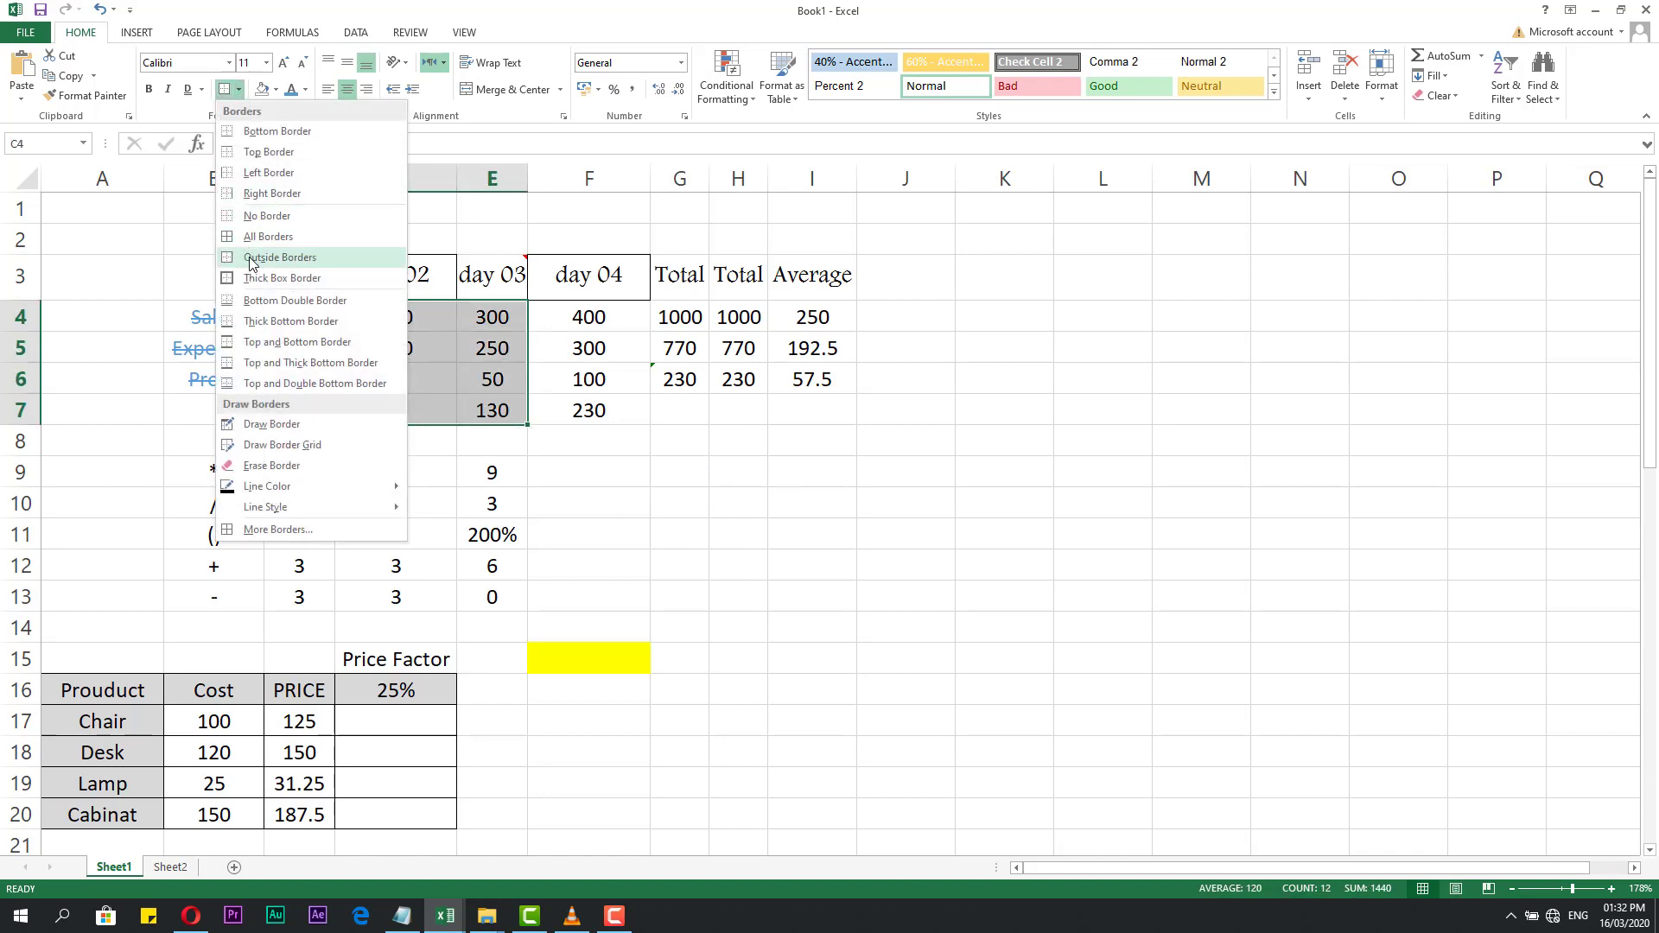
left_click(259, 236)
left_click(608, 493)
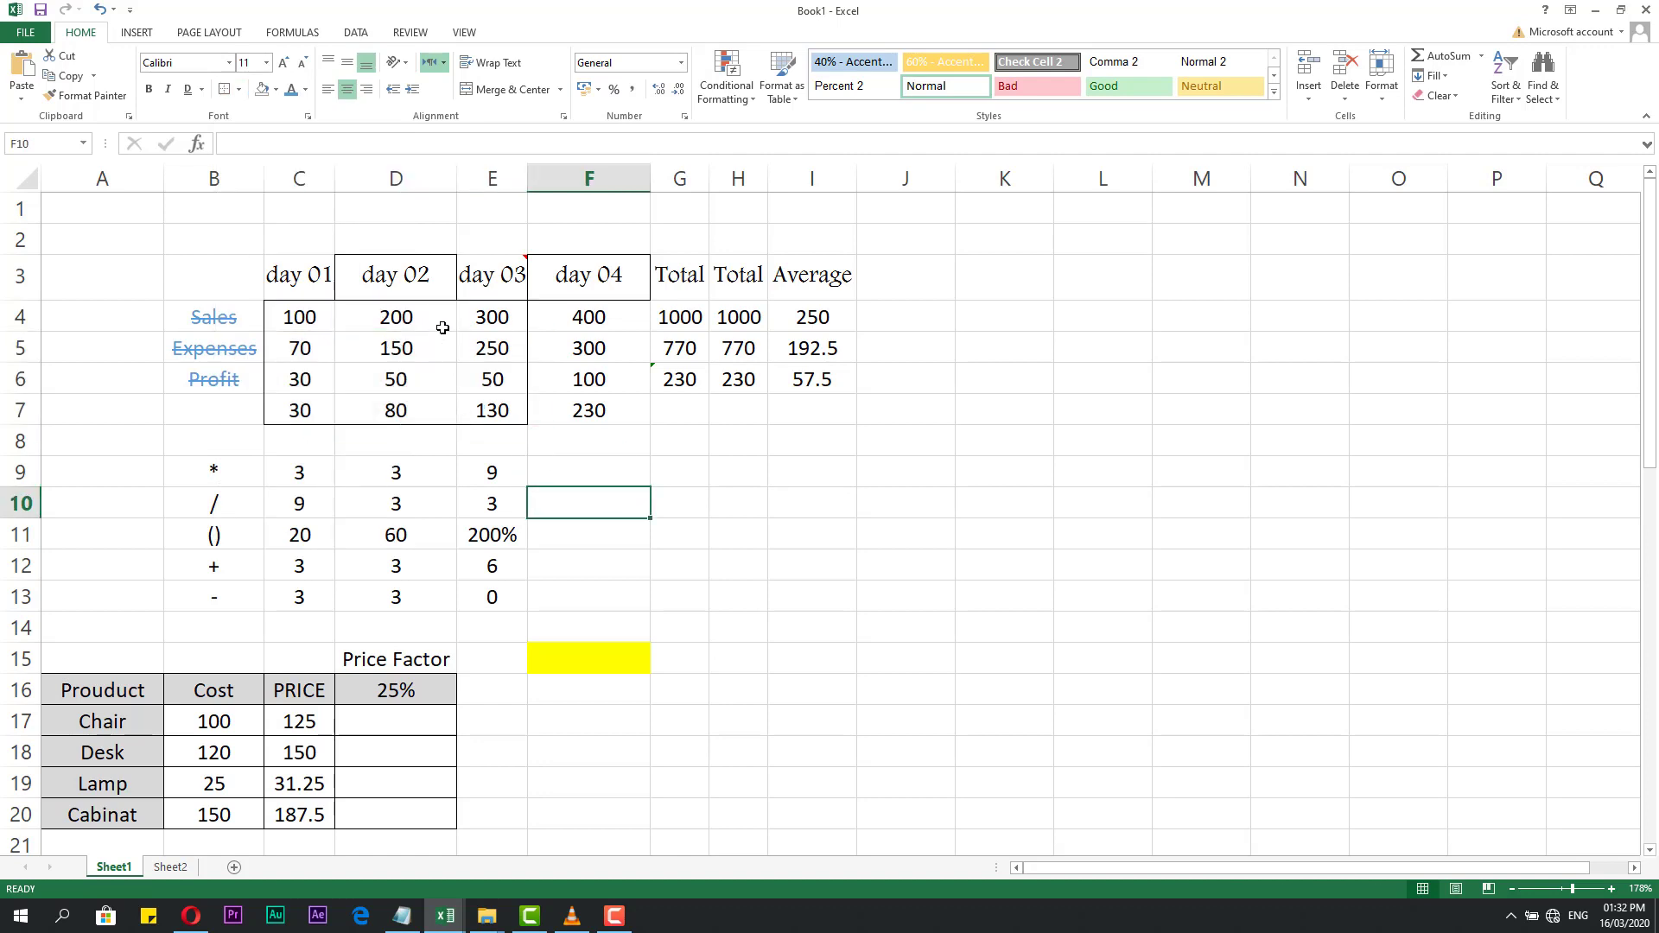
left_click_drag(465, 325, 316, 411)
left_click(358, 350)
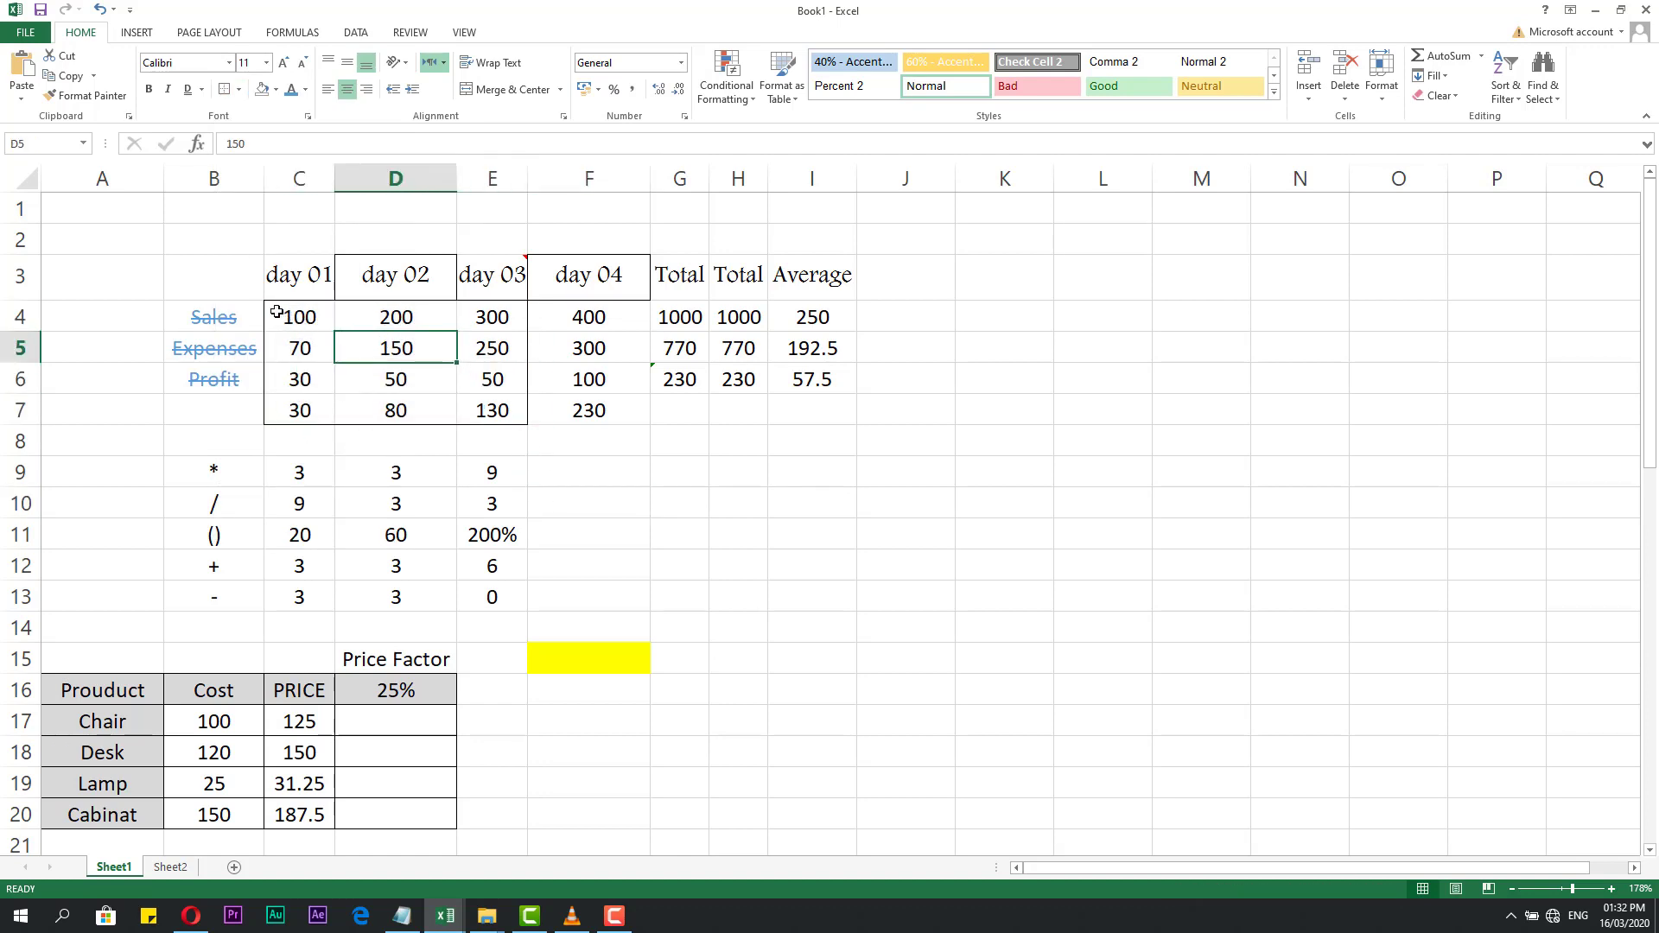
left_click(485, 413)
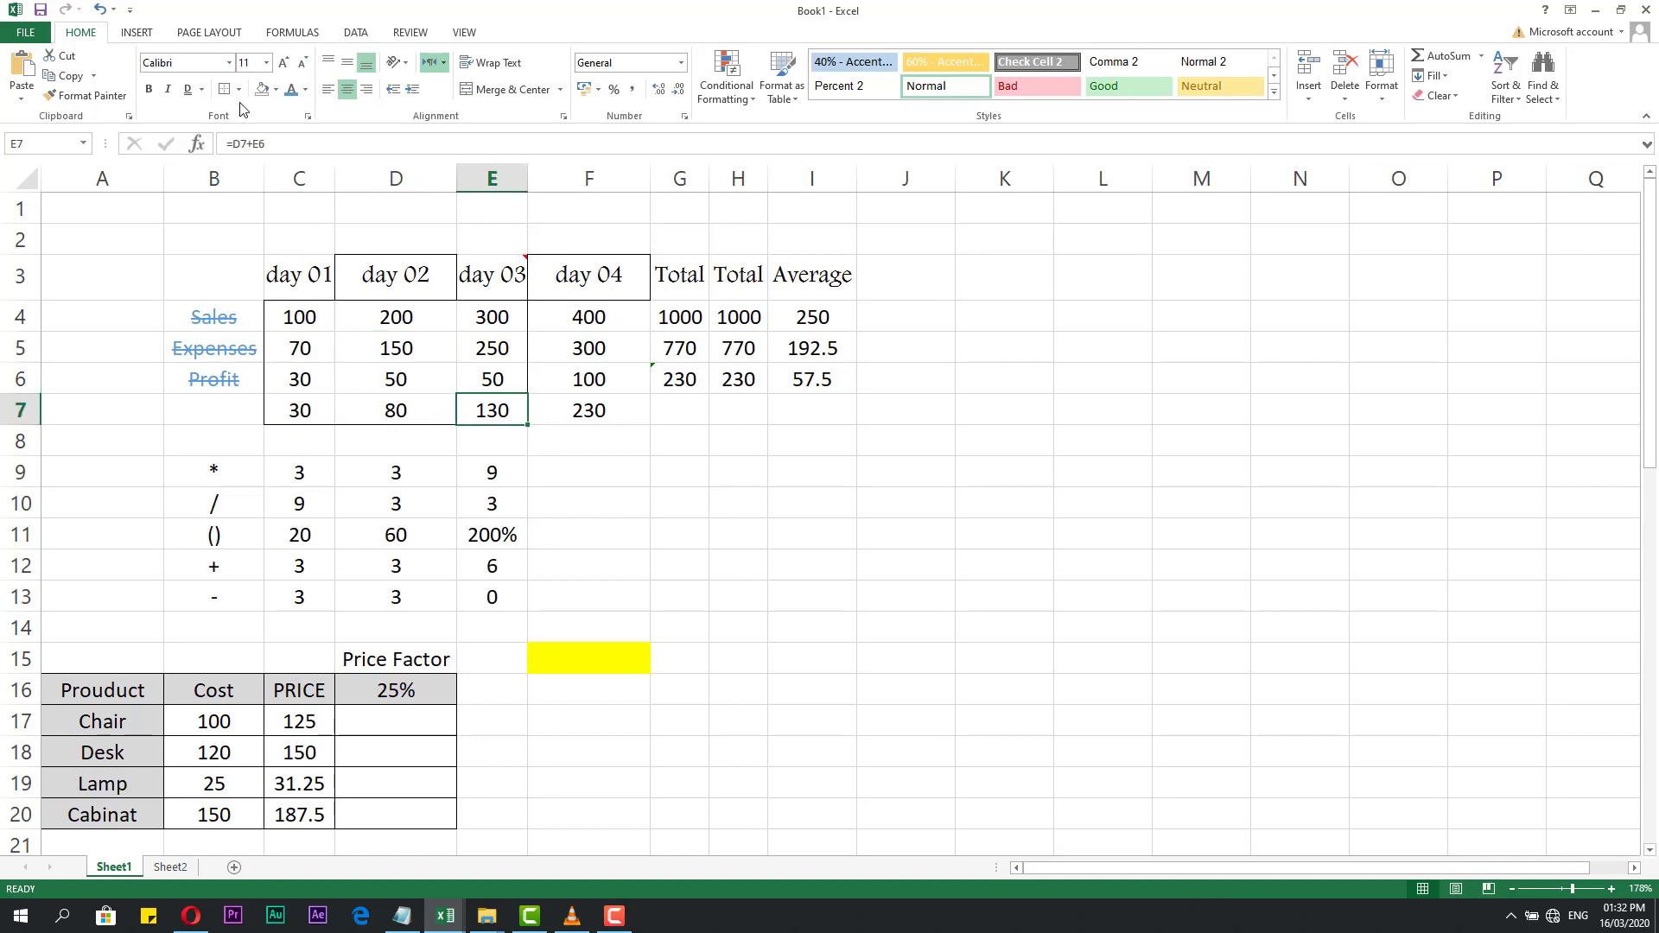
Remove all borders from C4:E7 with No Border.
left_click_drag(300, 318, 494, 413)
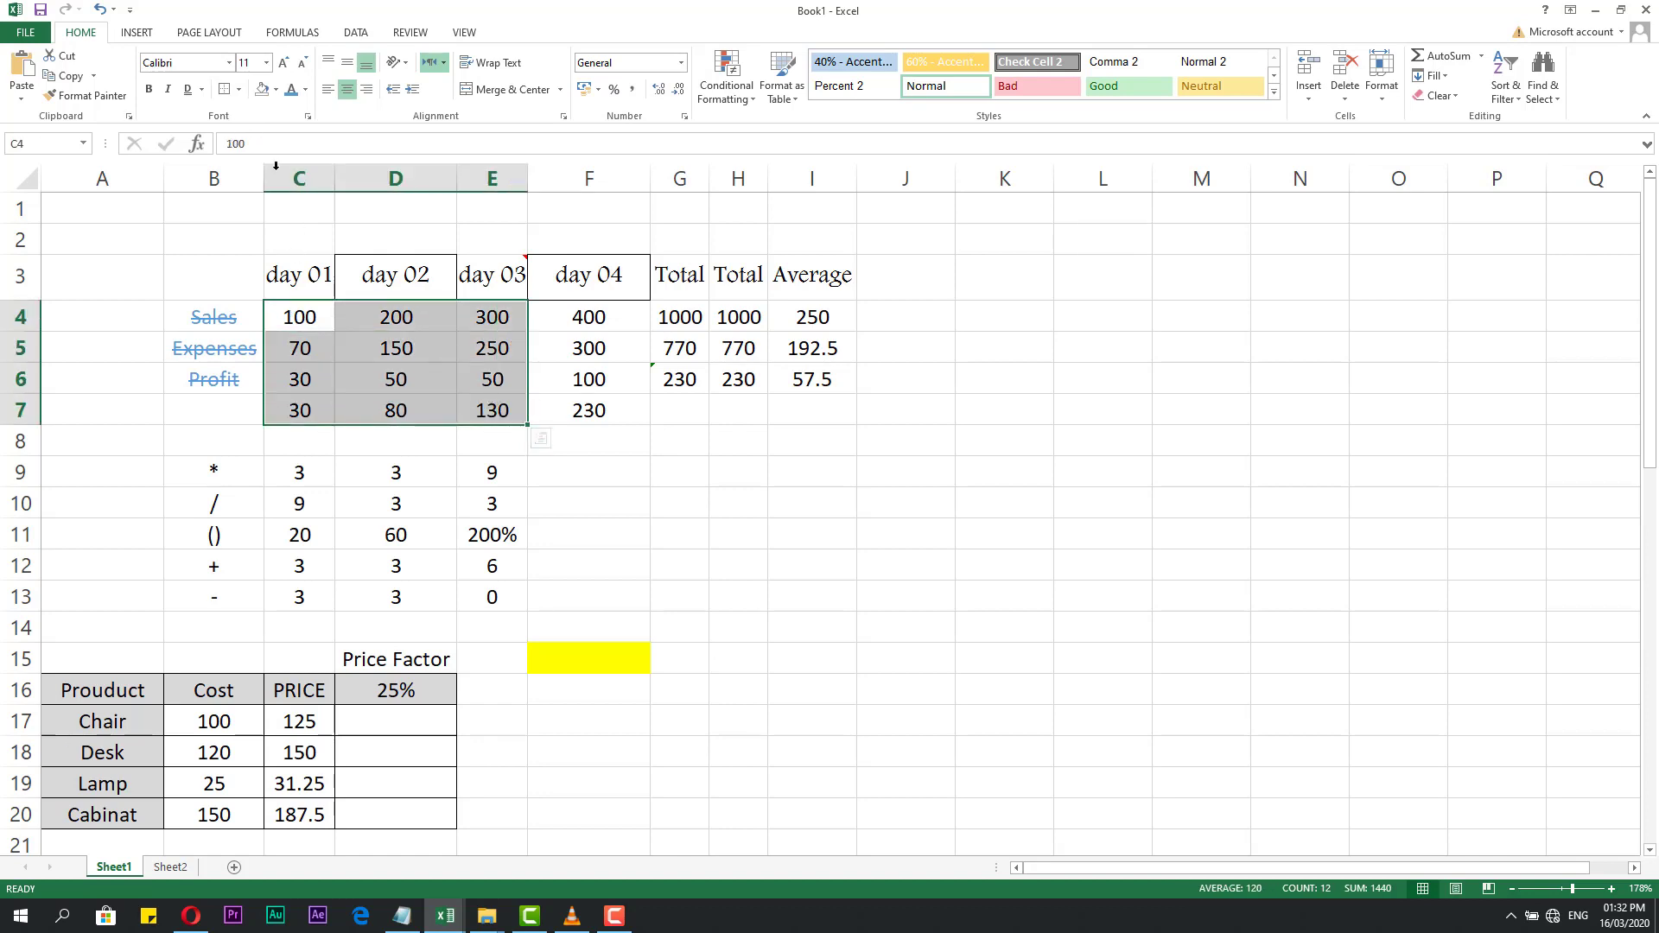
left_click(239, 89)
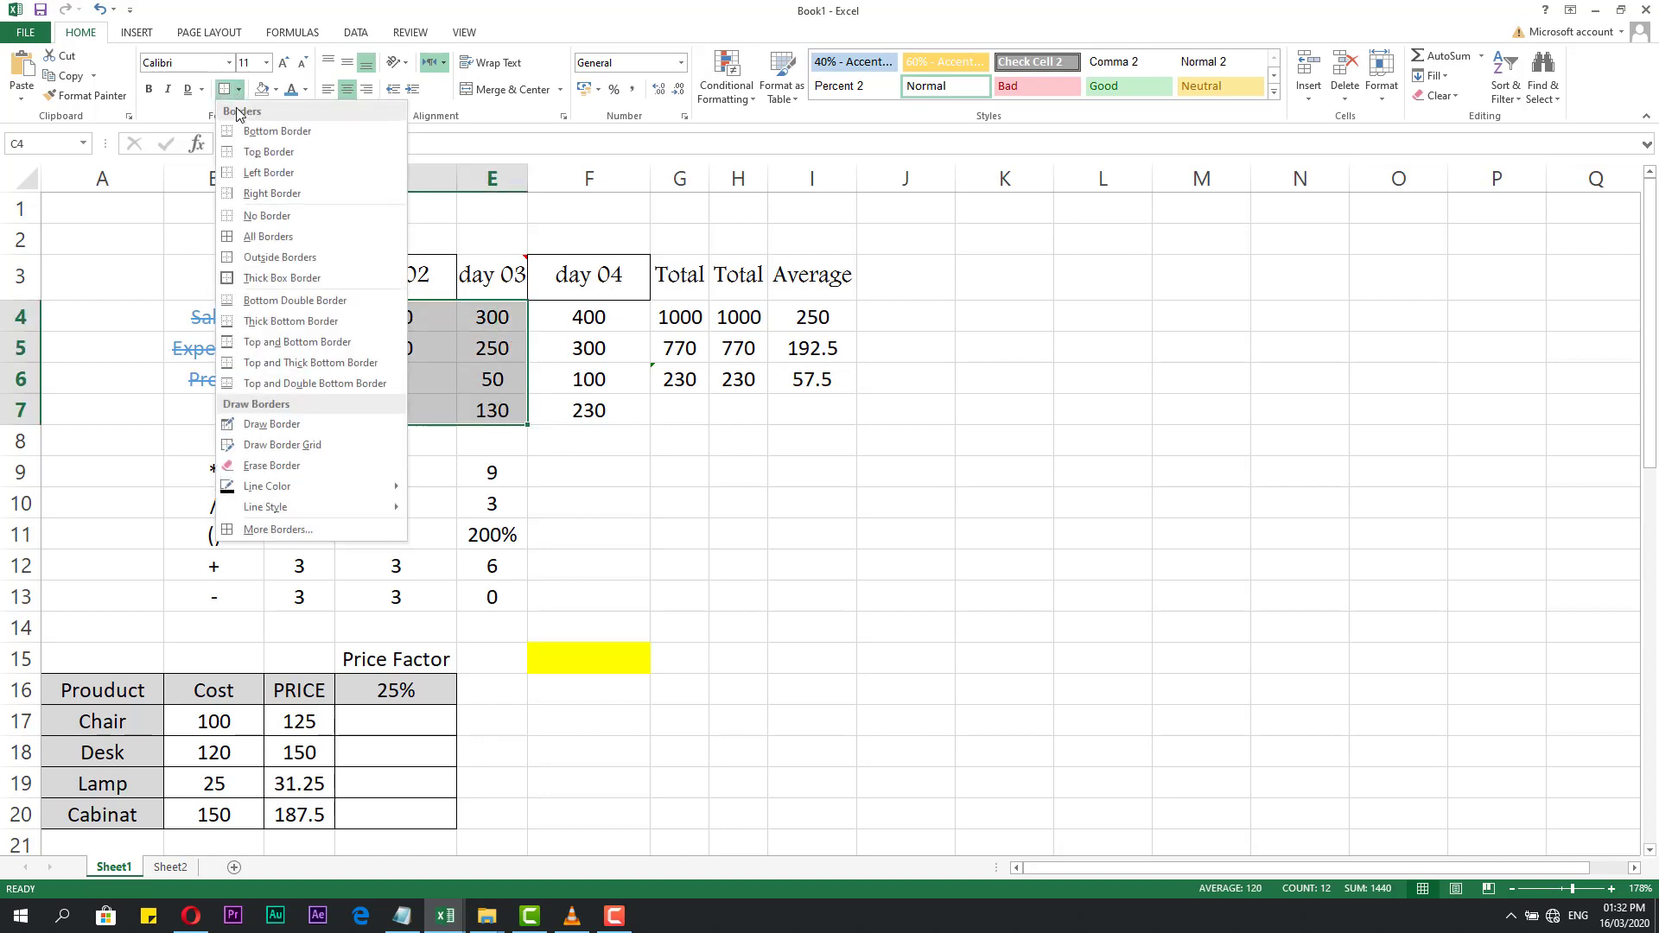
left_click(254, 218)
left_click(683, 527)
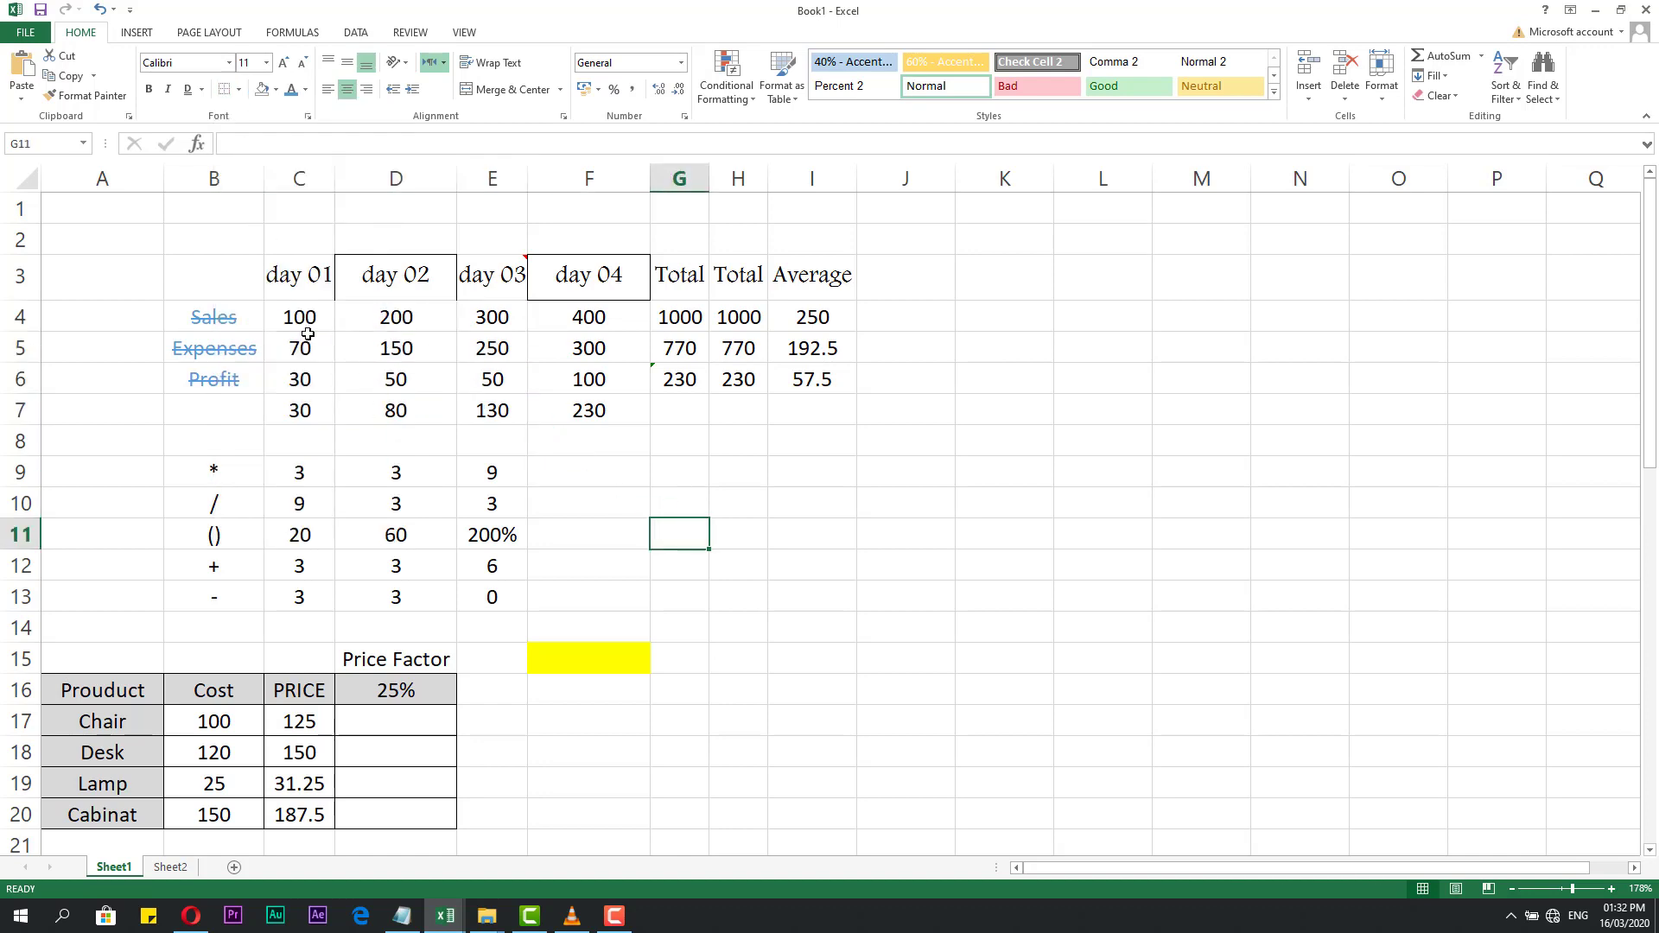
Give C4:E7 a Thick Box Border.
left_click_drag(302, 318, 488, 412)
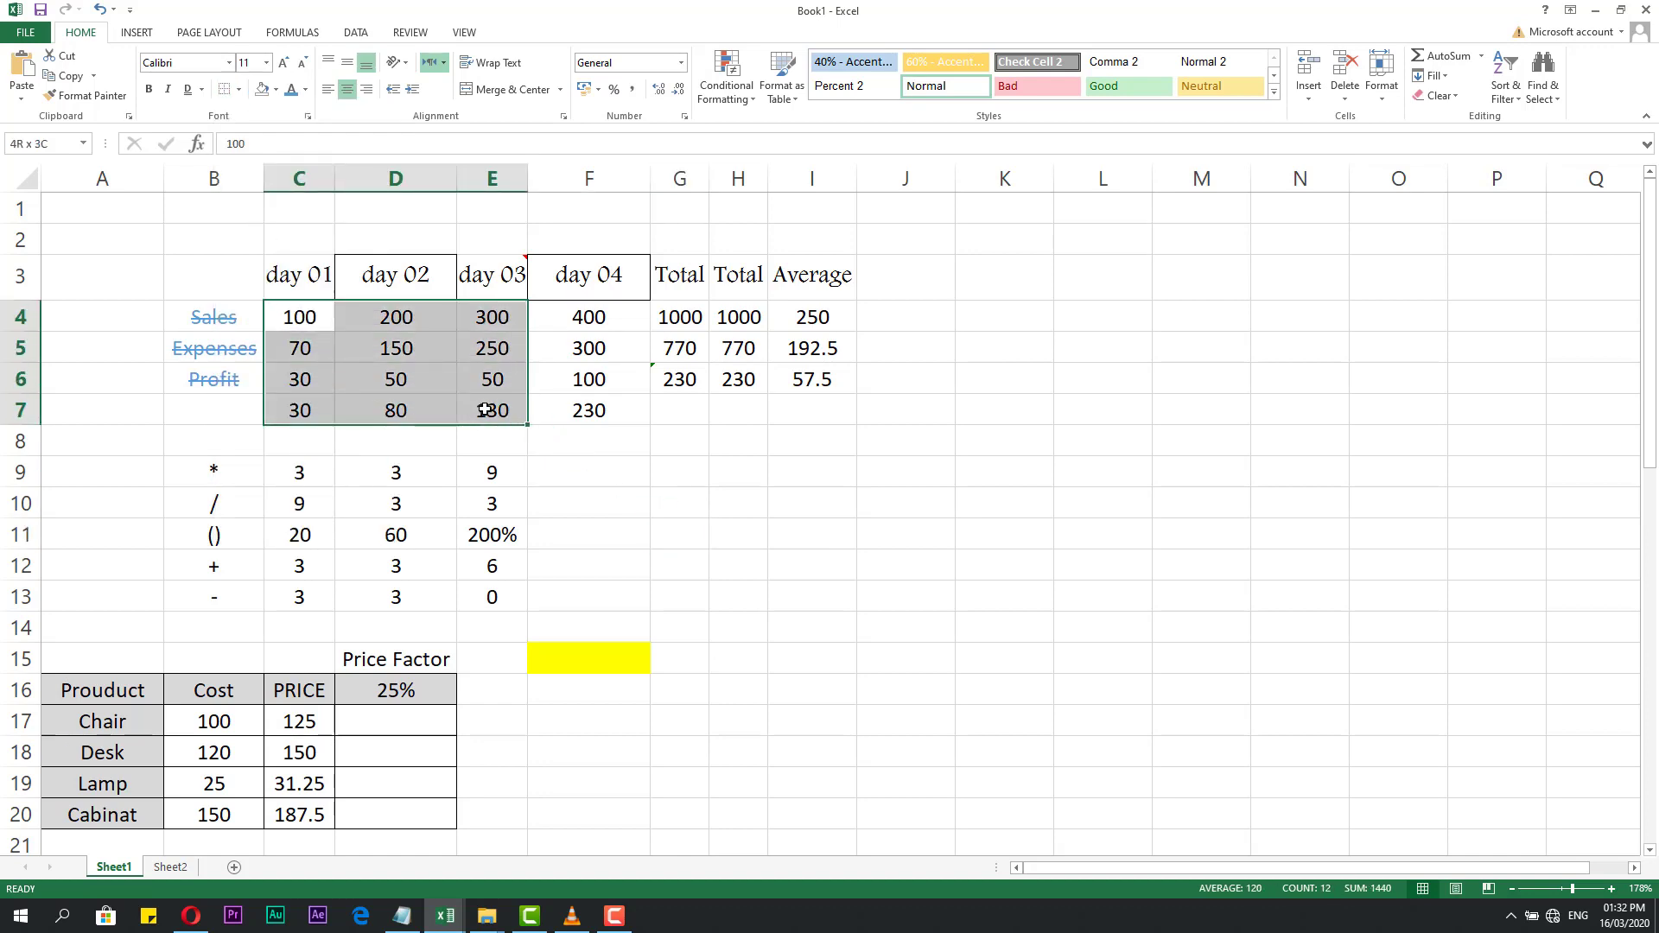
left_click(239, 90)
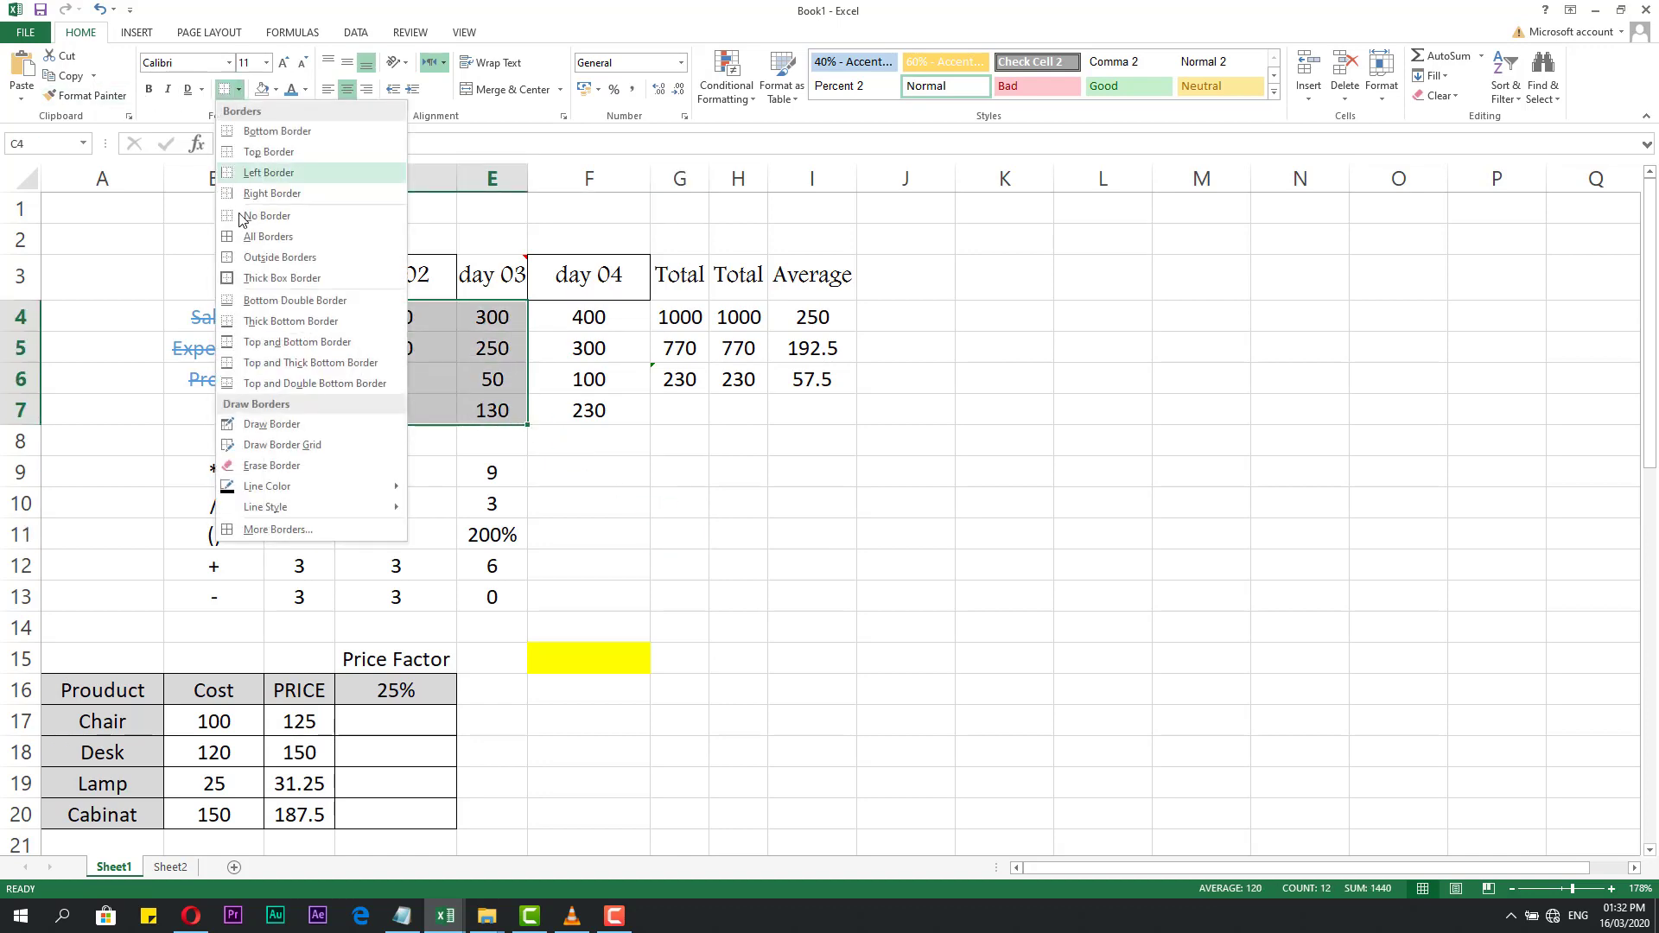
left_click(252, 278)
left_click(676, 577)
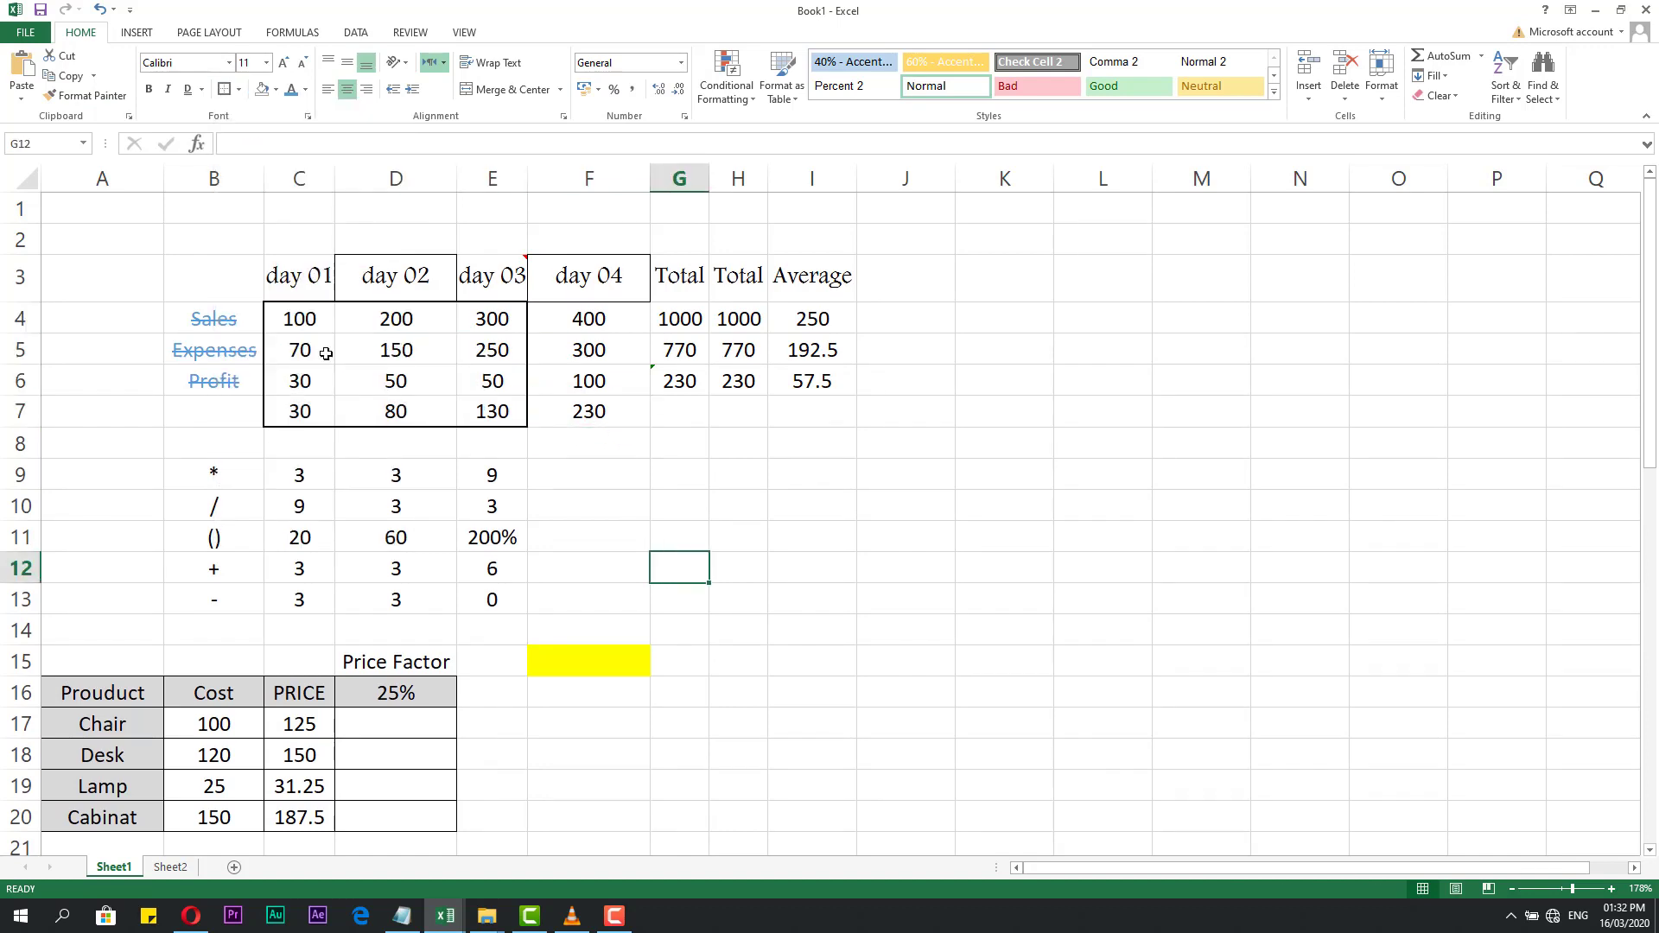
left_click(240, 90)
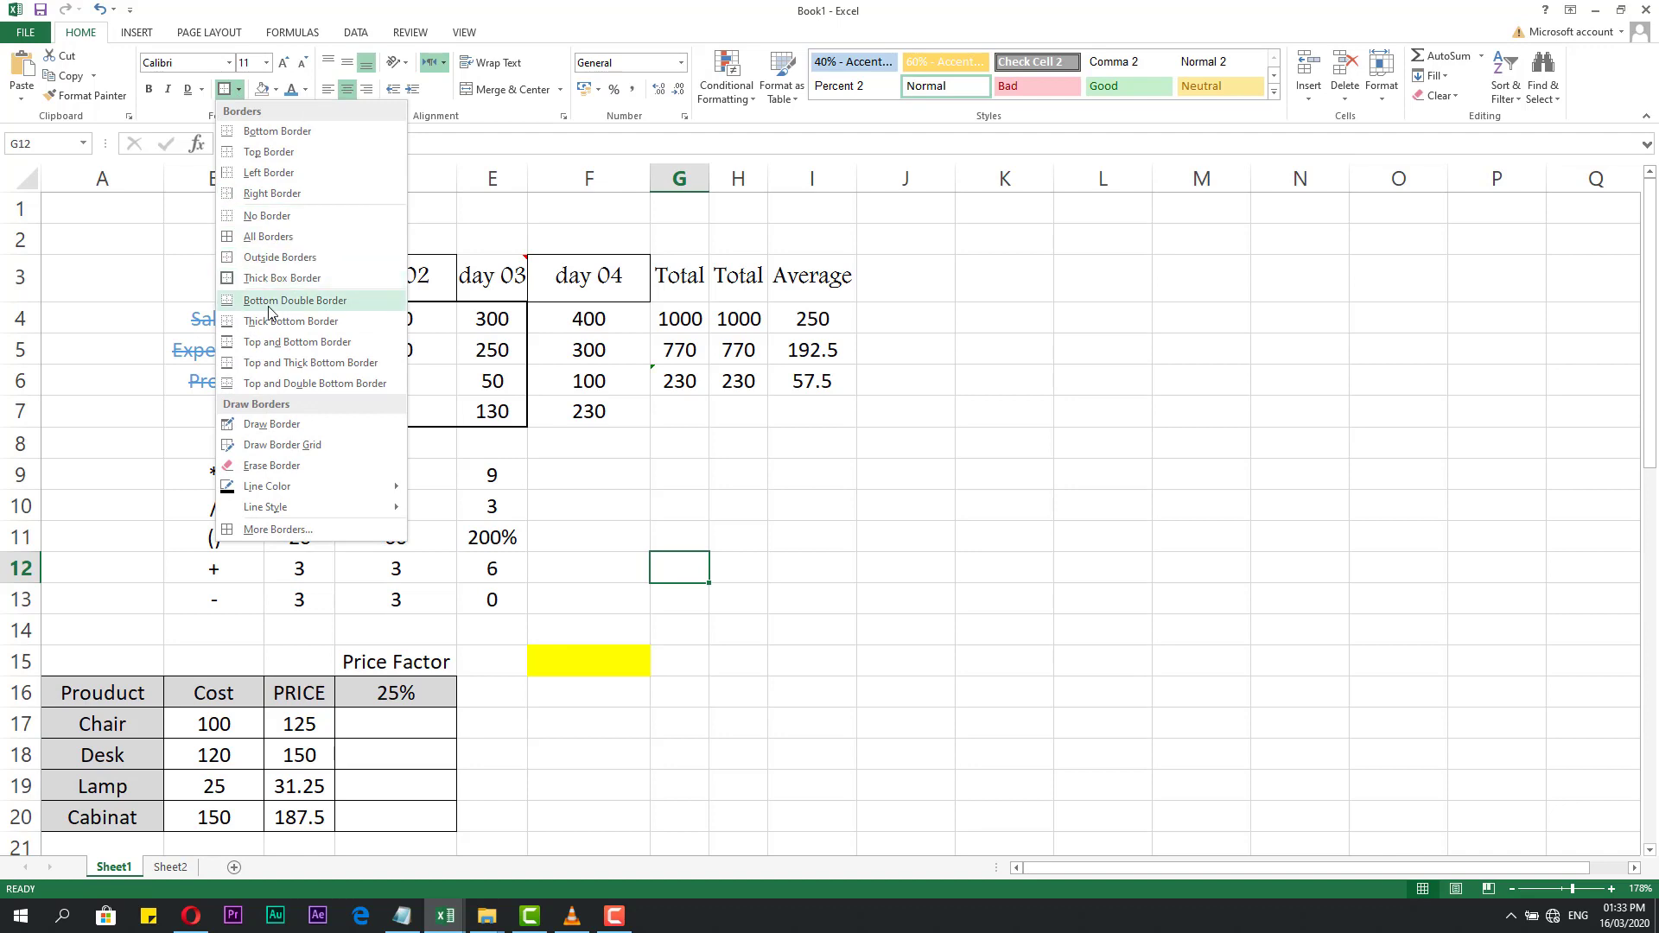
Apply a border to the day 04 figures in F5:F7.
left_click(529, 417)
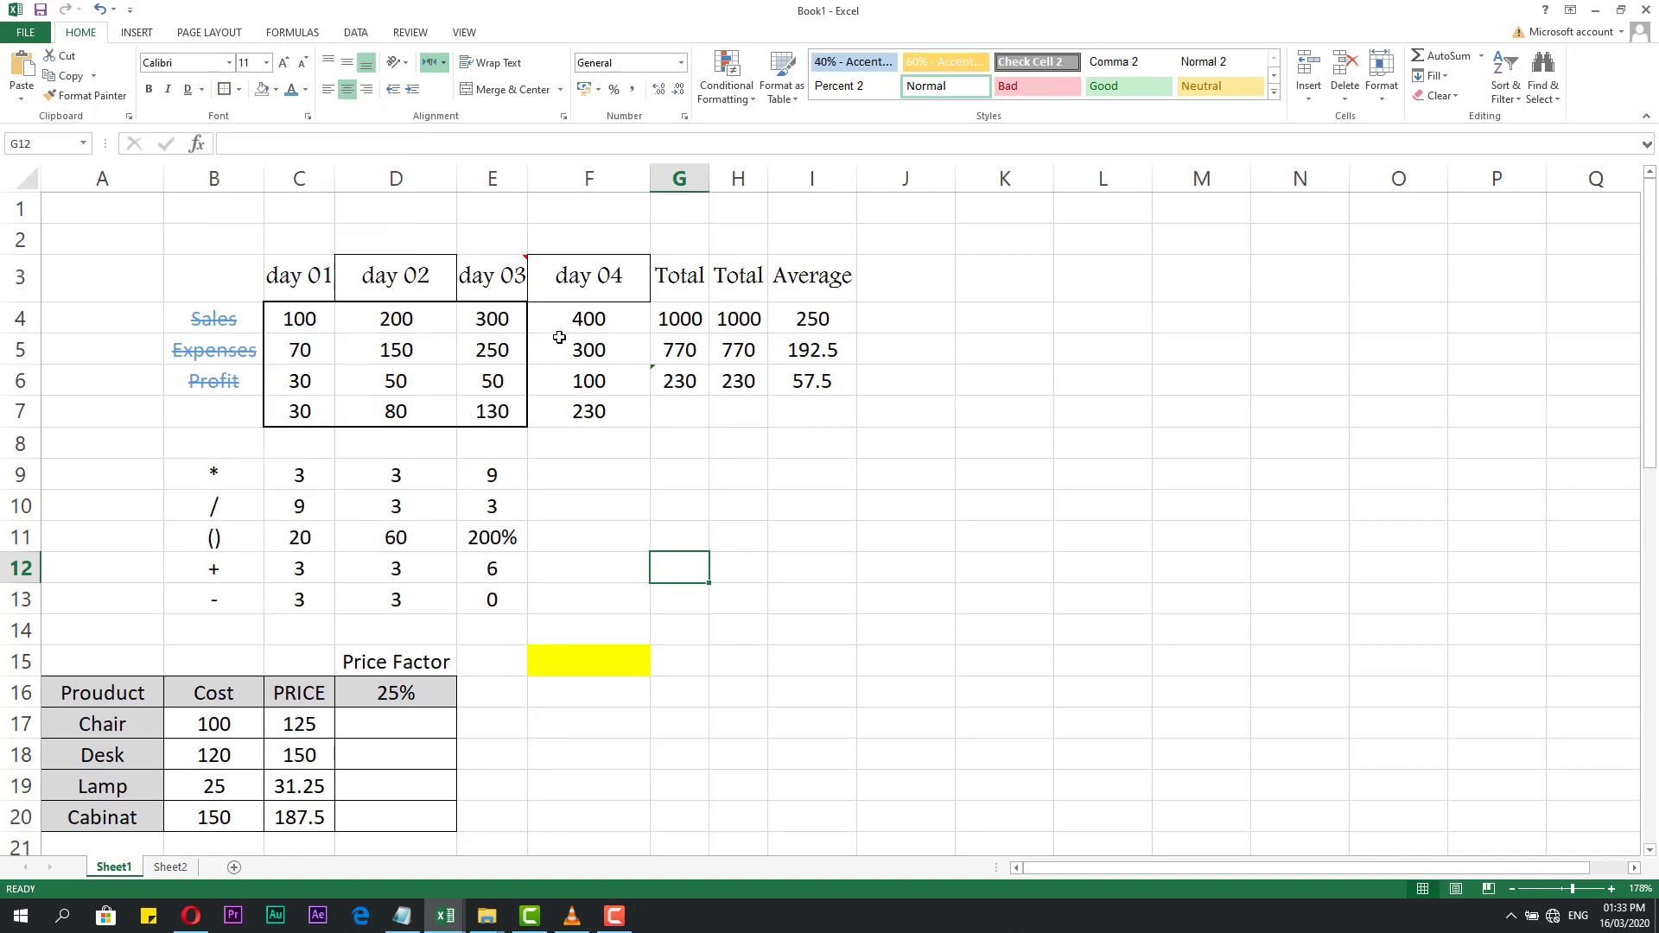
left_click_drag(559, 339, 590, 408)
left_click(239, 90)
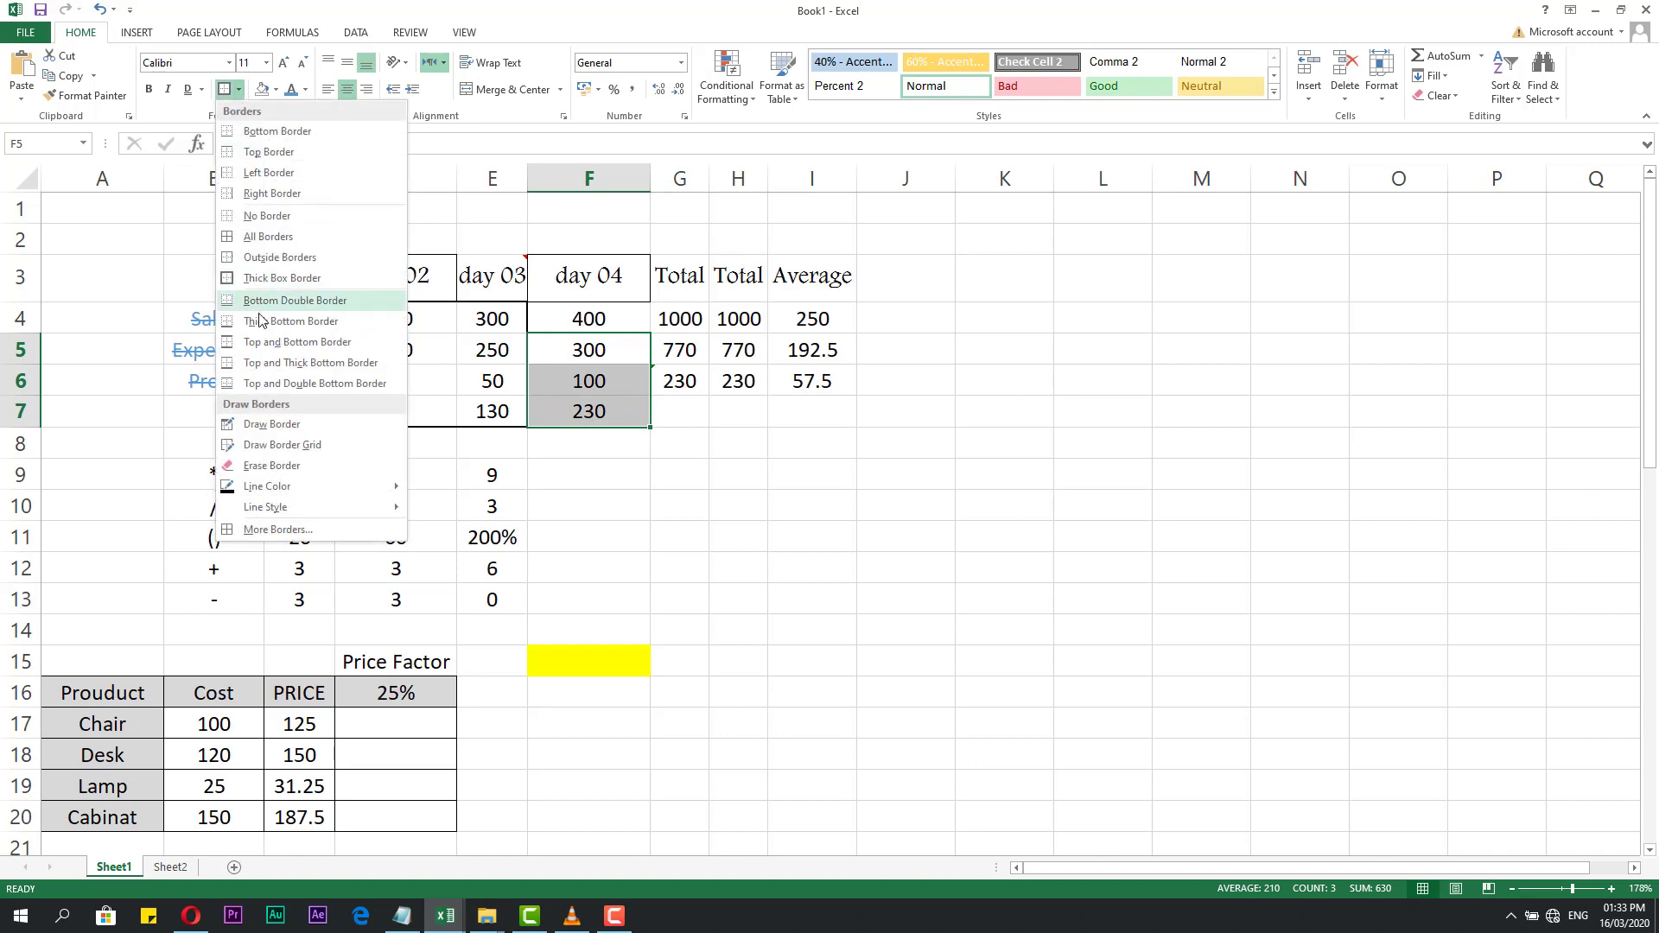
left_click(249, 341)
left_click(687, 498)
left_click(593, 358)
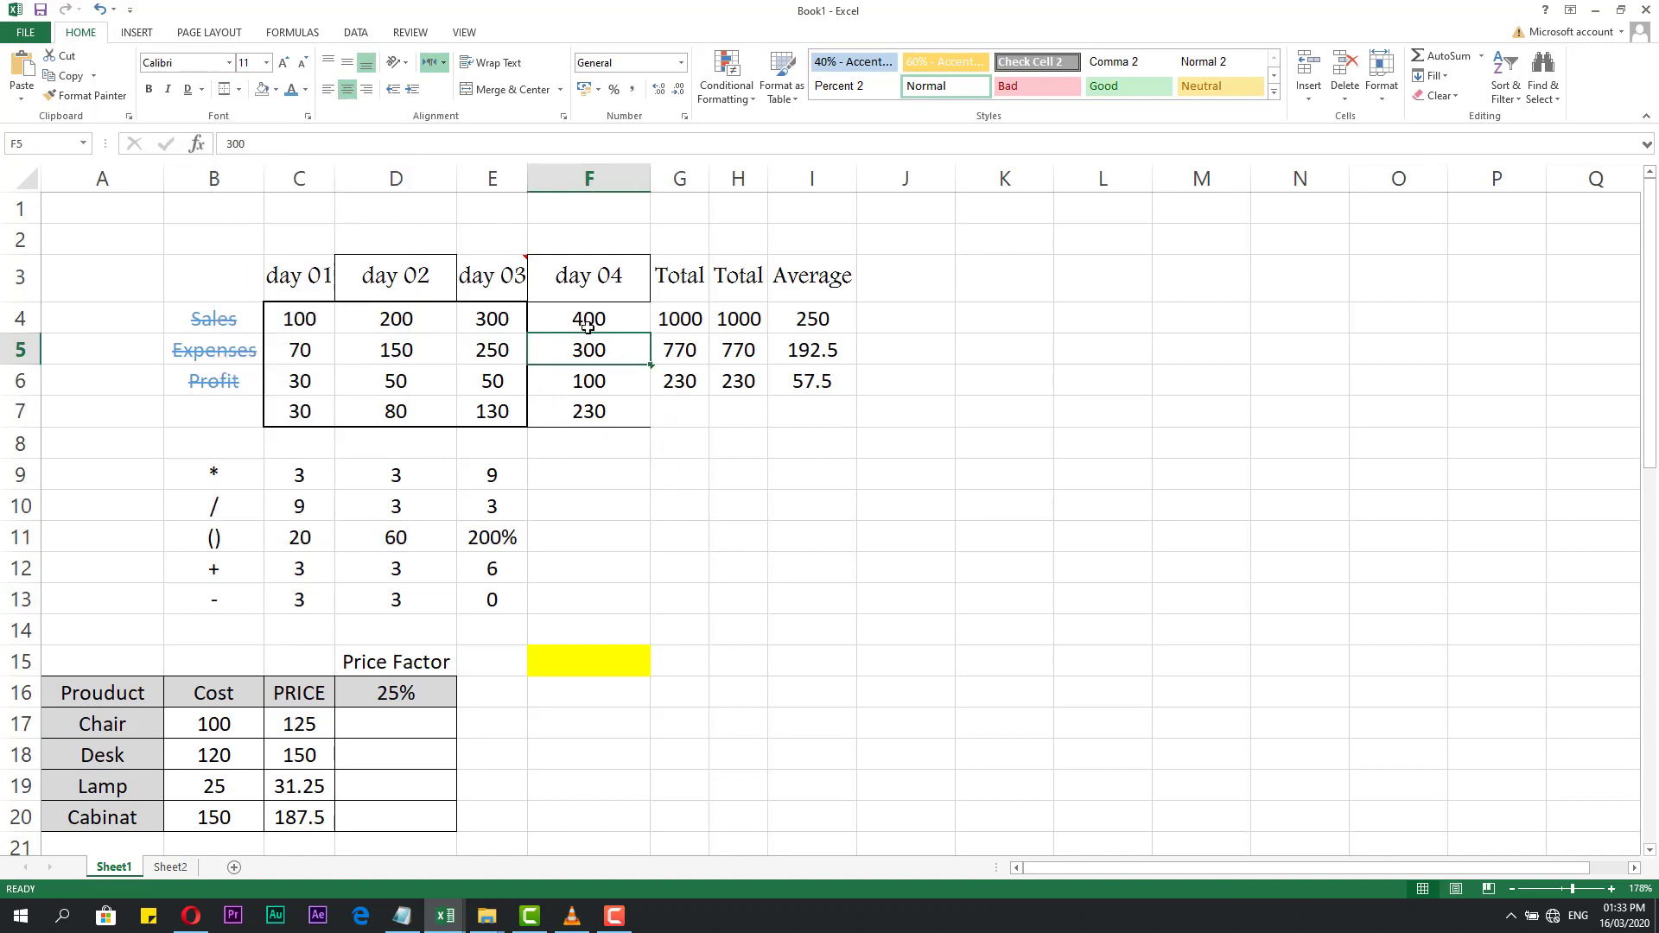
left_click(584, 416)
left_click(674, 472)
Give the day 04 profit cell F6 a Top and Bottom Border.
mouse_move(590, 346)
left_mouse_down()
mouse_move(584, 406)
mouse_move(585, 374)
left_mouse_up()
left_click(591, 377)
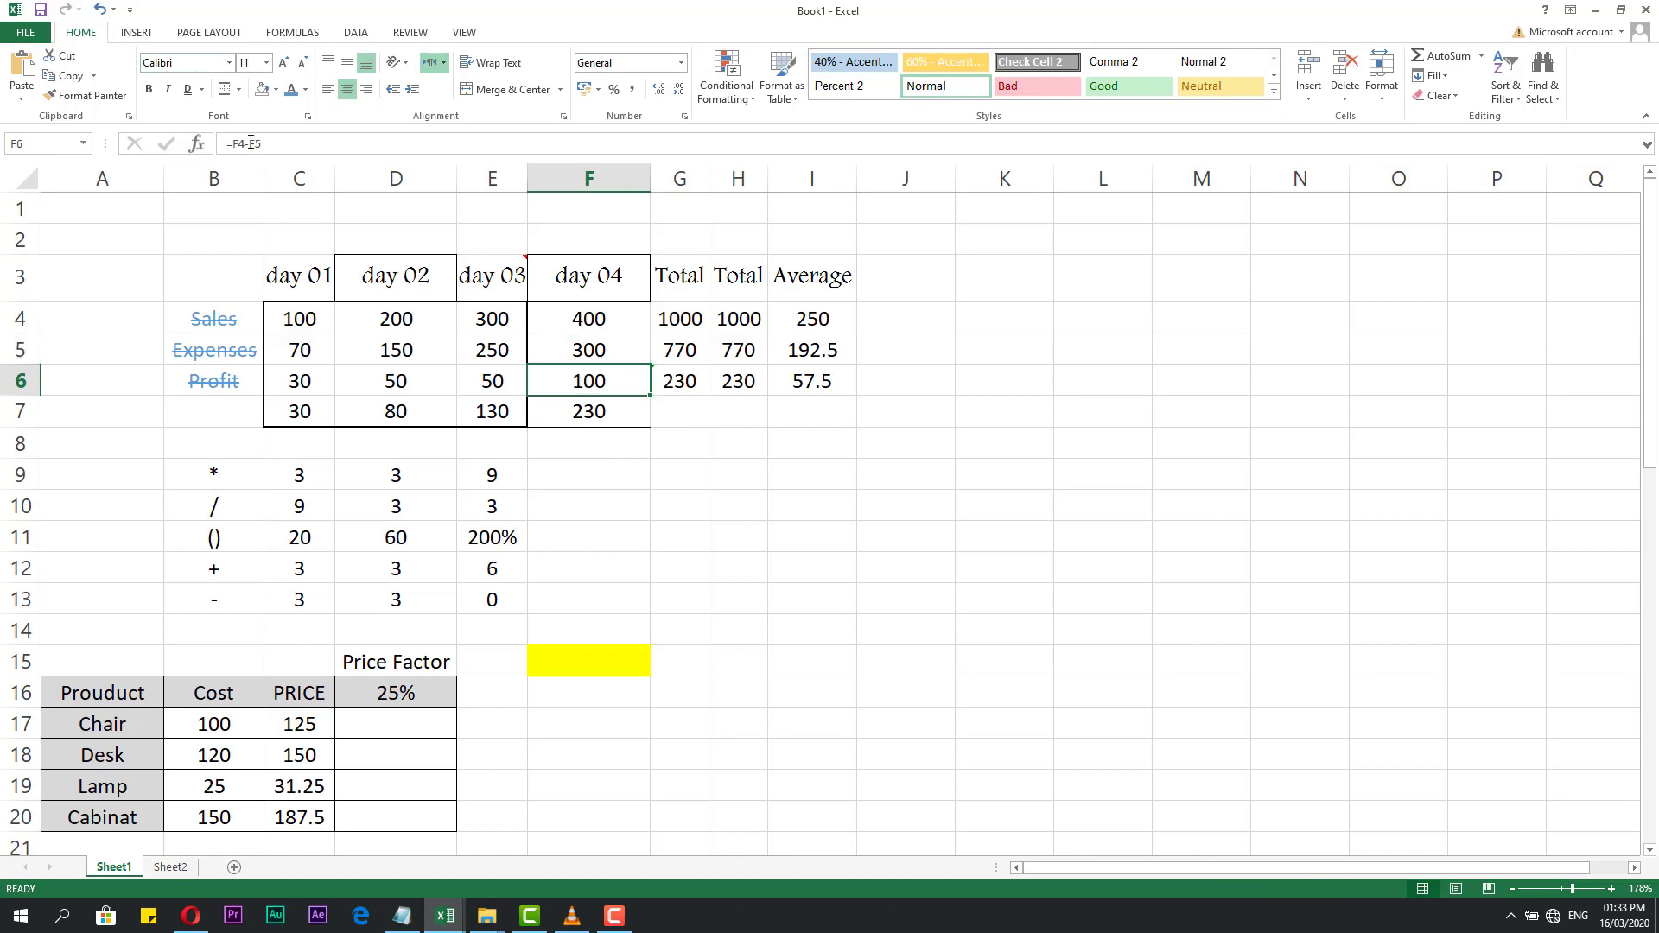
left_click(238, 89)
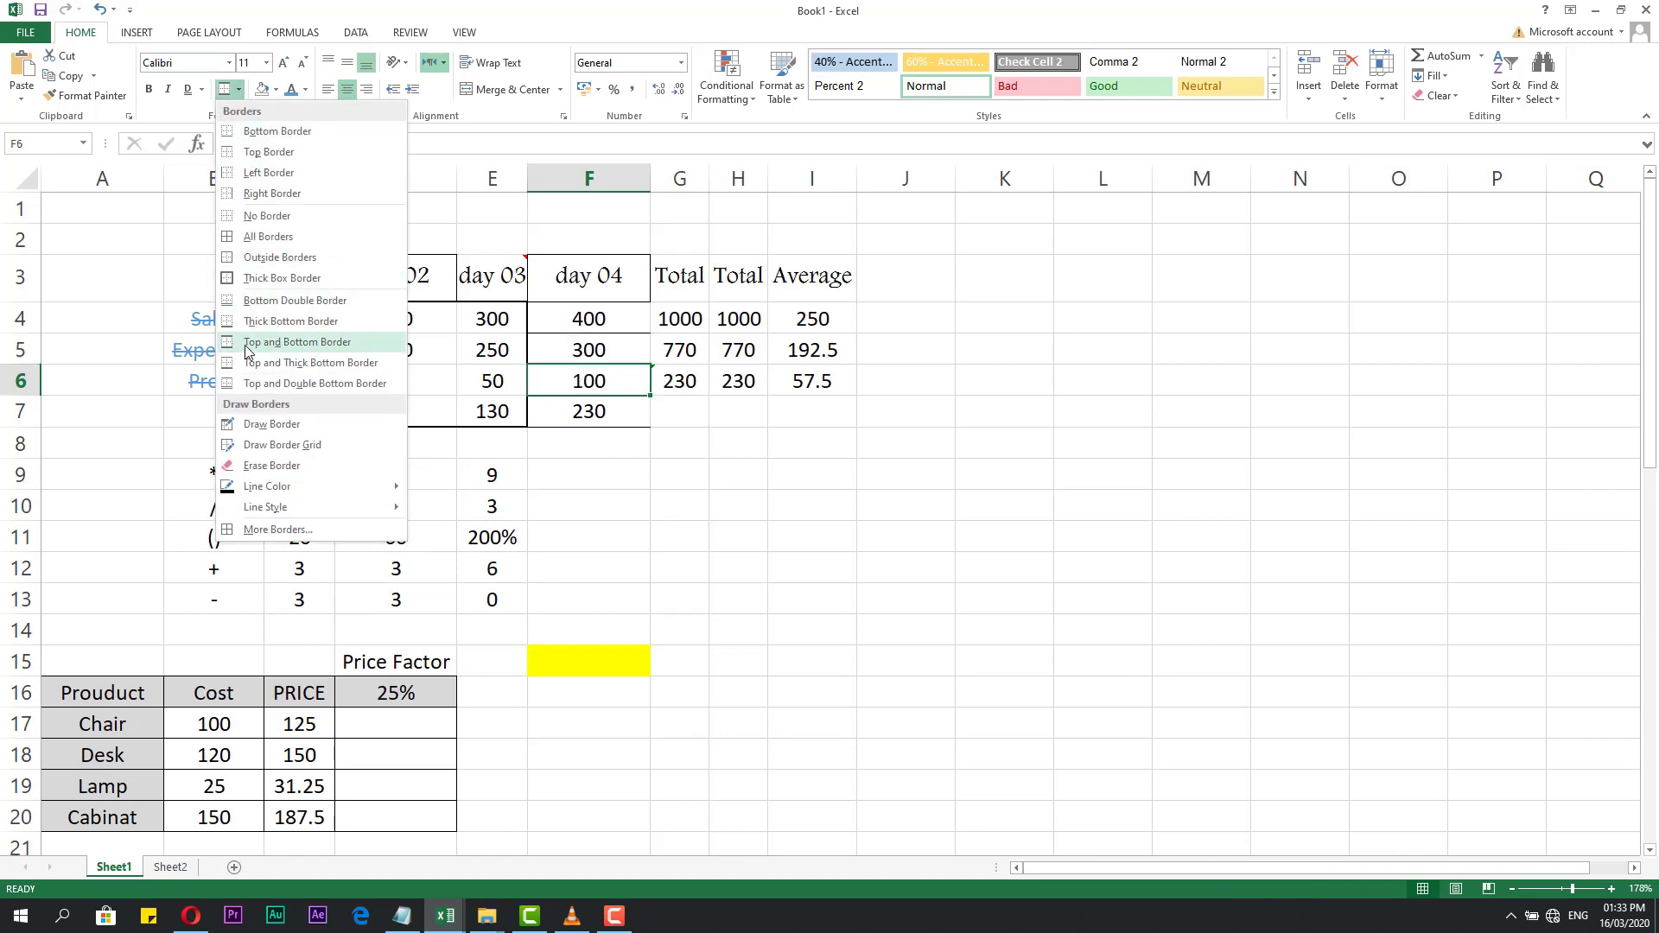
left_click(265, 302)
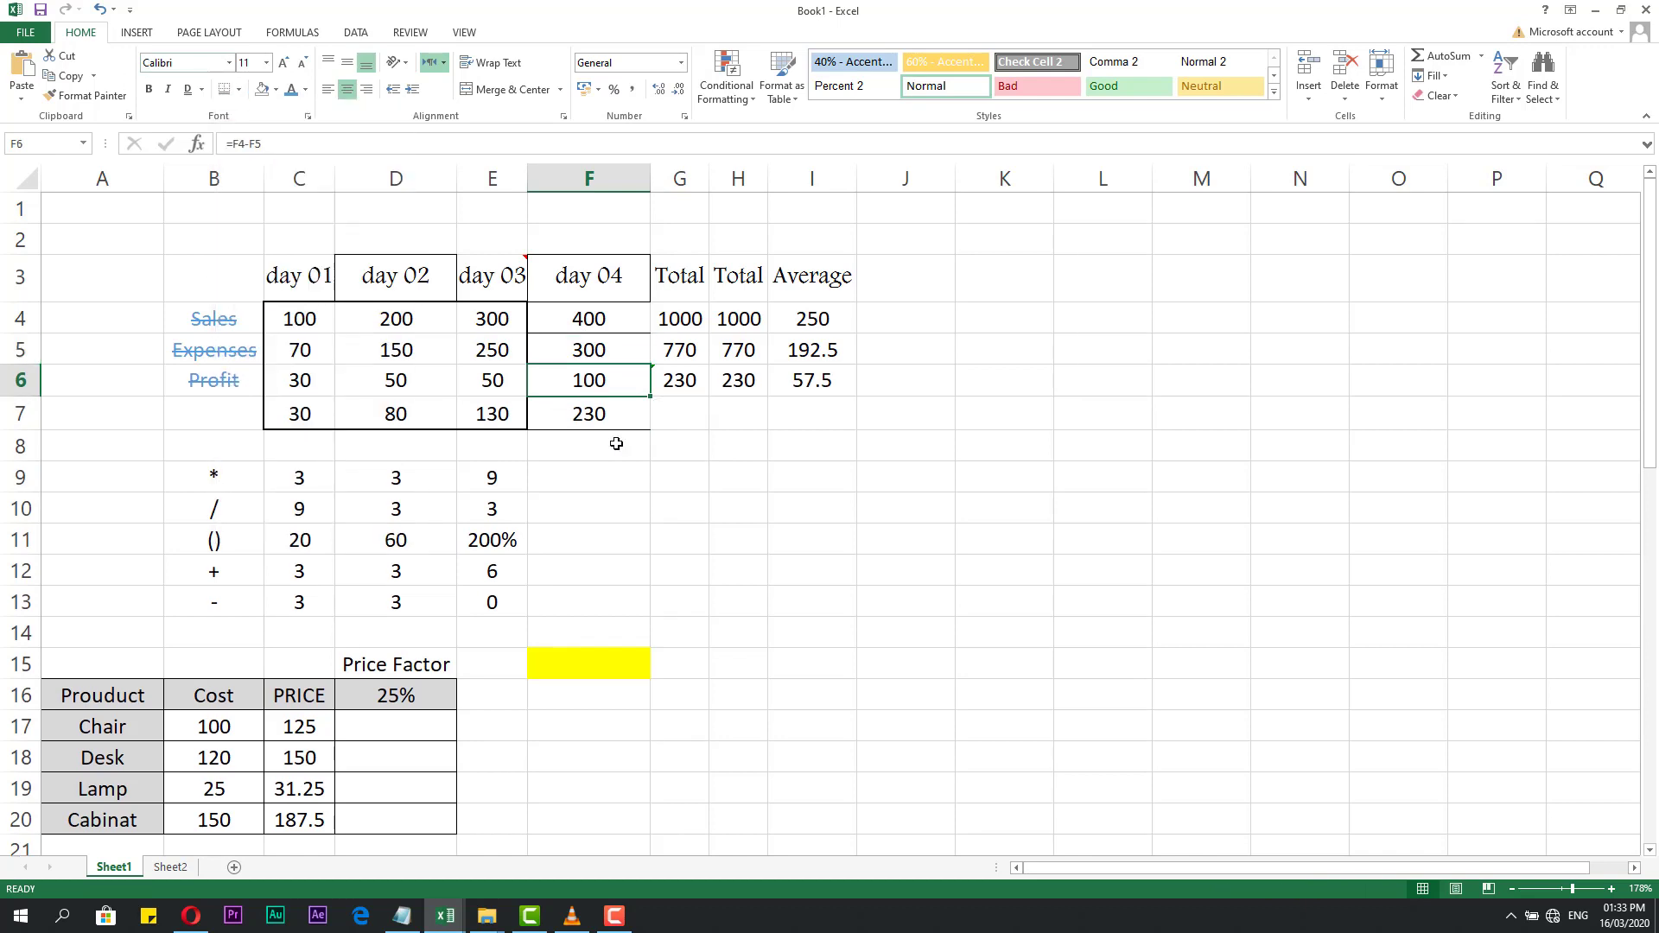
left_click(612, 473)
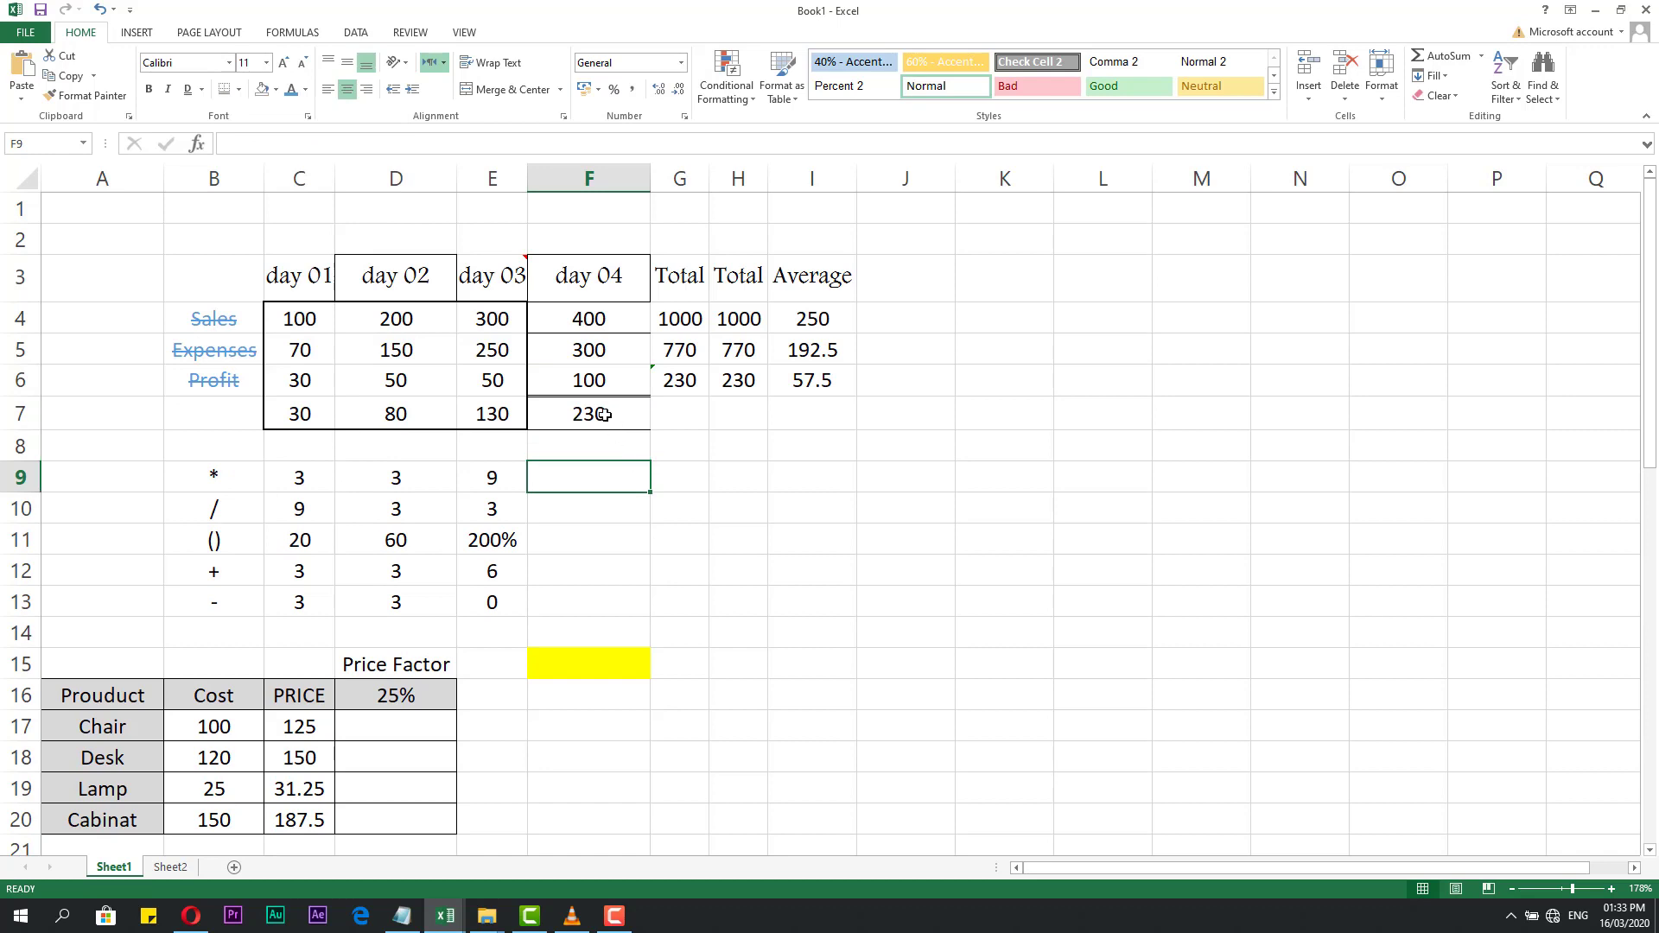
Draw a dashed box around totals G6:H6 and outline F9 with dashes.
left_click(238, 89)
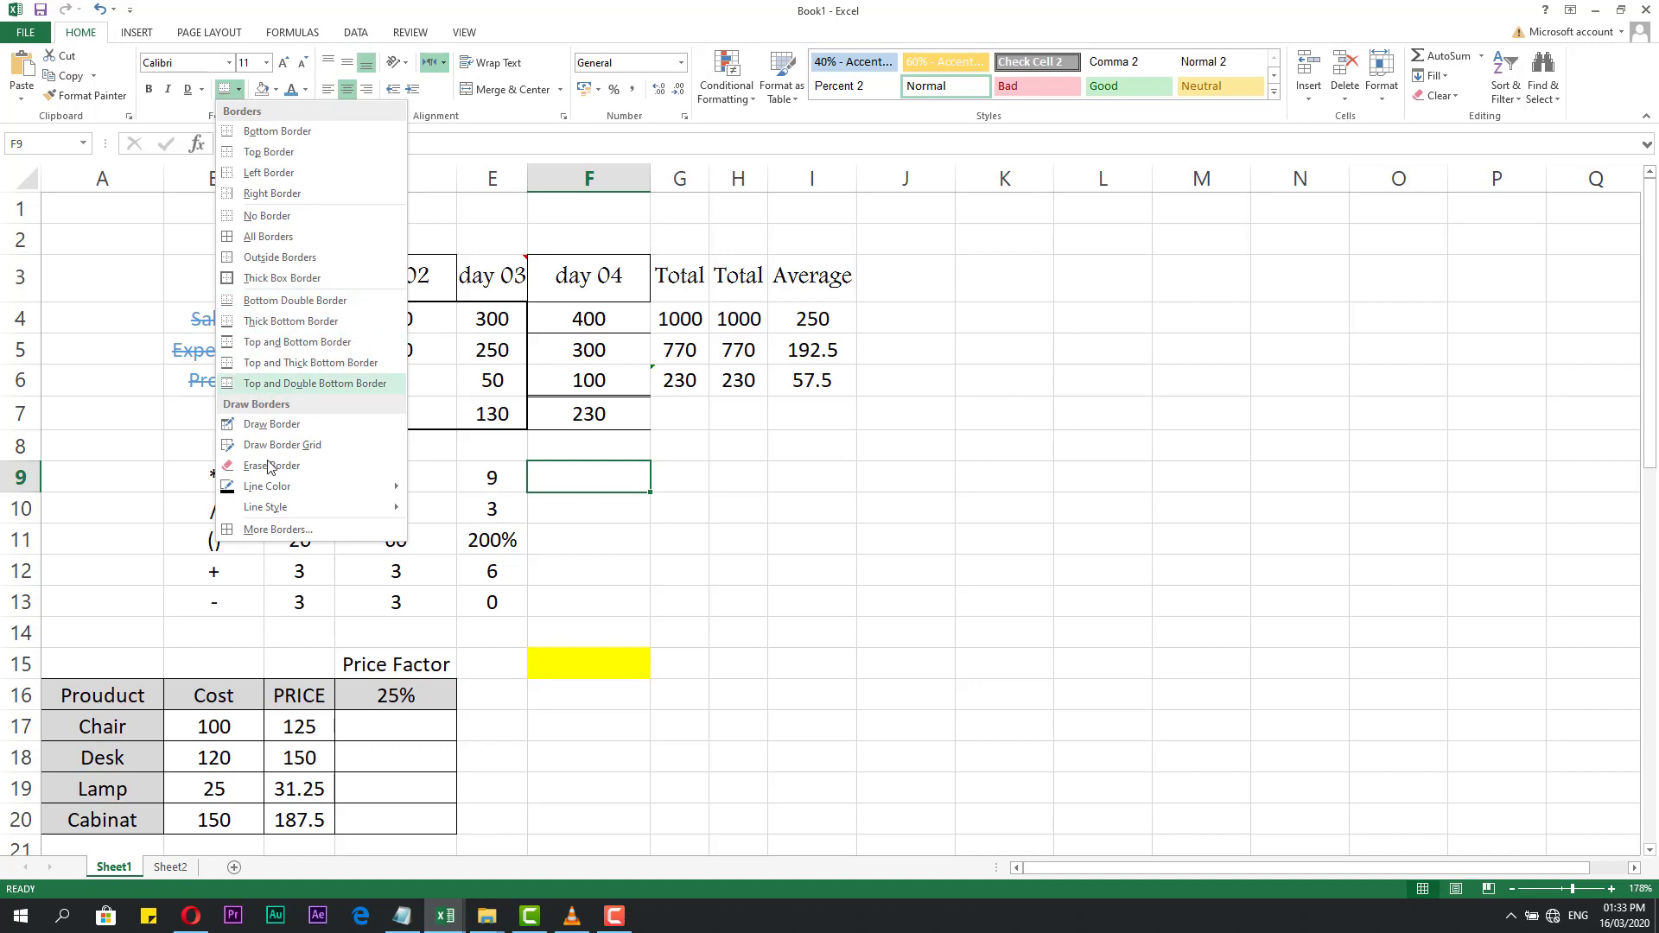
mouse_move(328, 516)
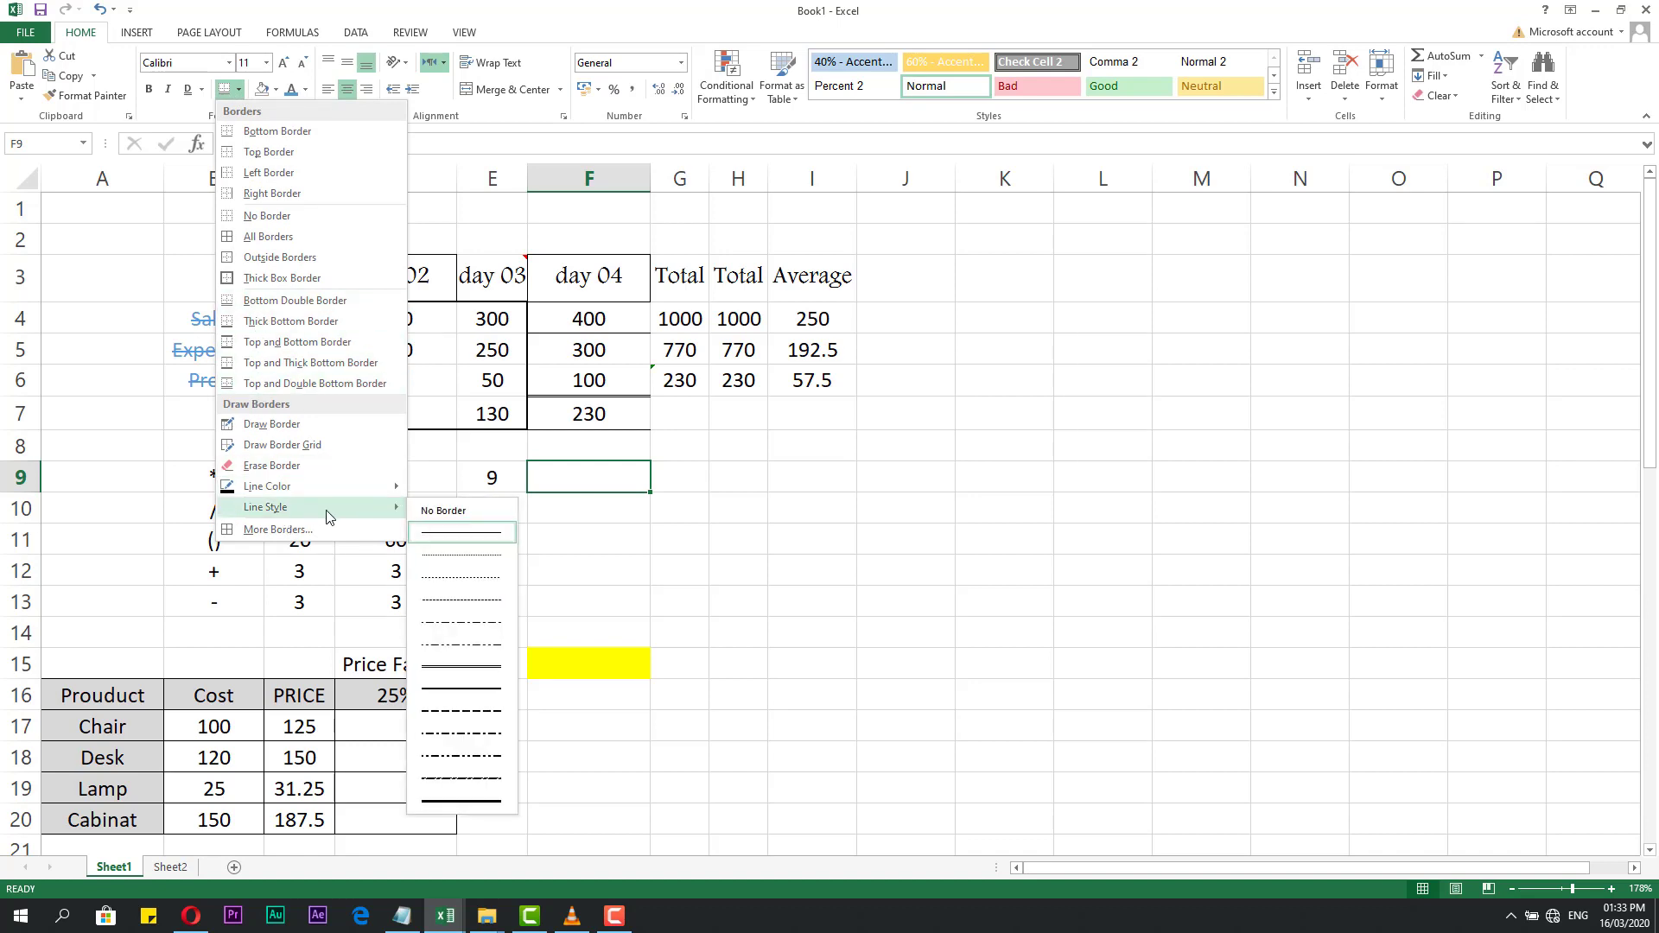
left_click(458, 779)
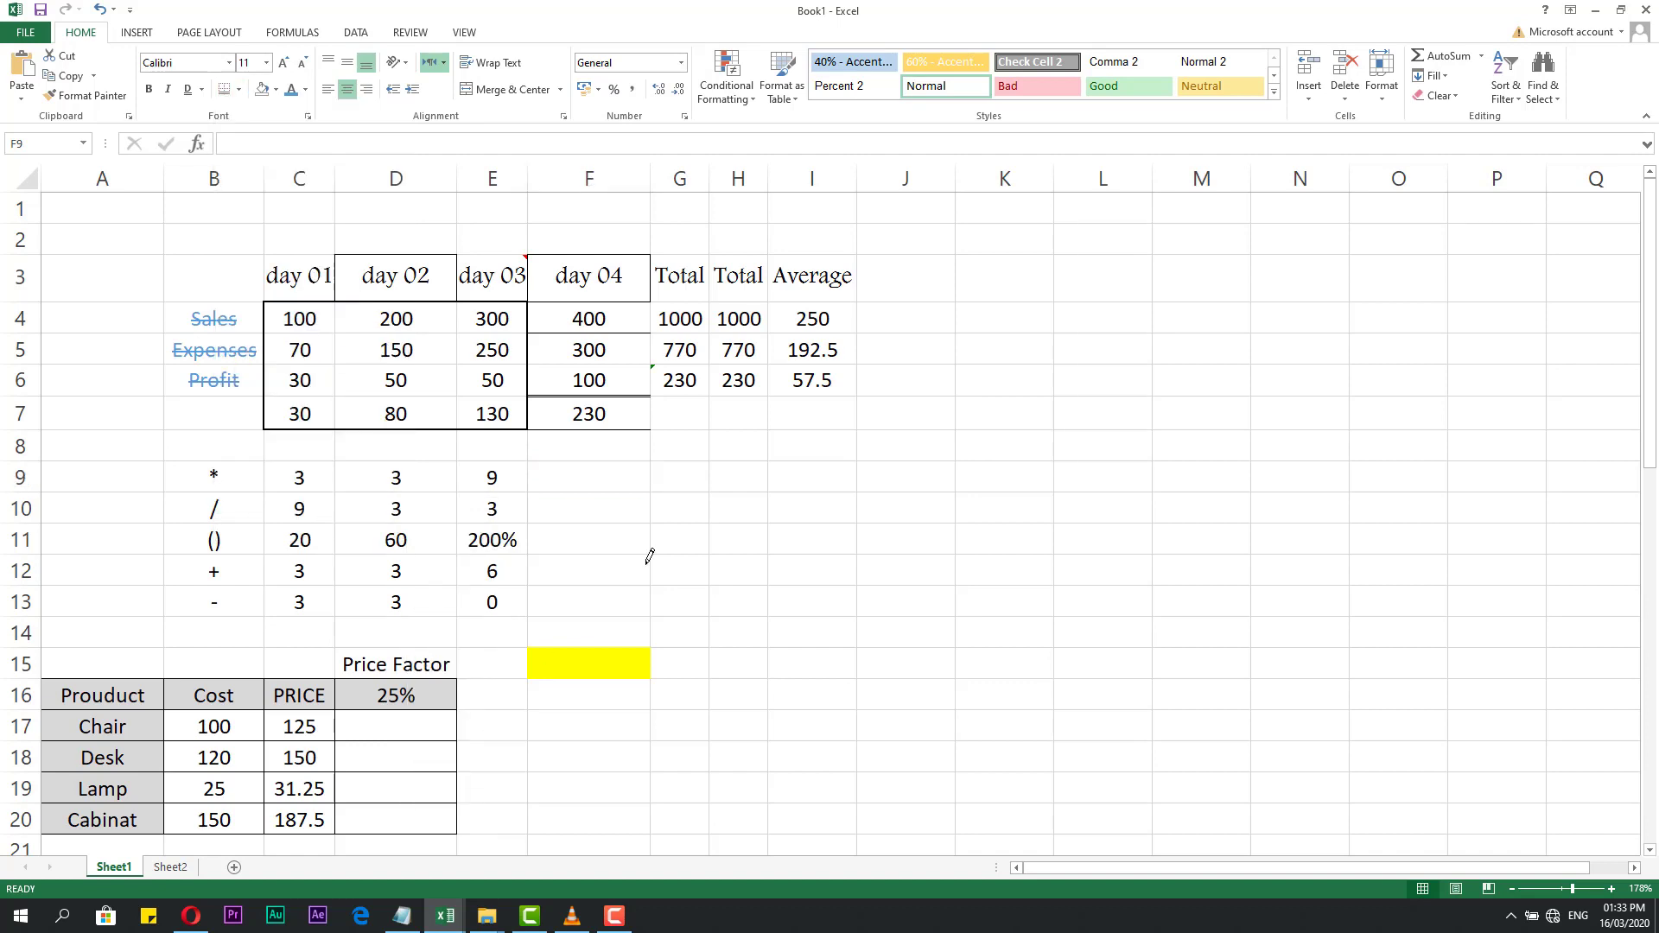
left_click_drag(742, 380, 758, 378)
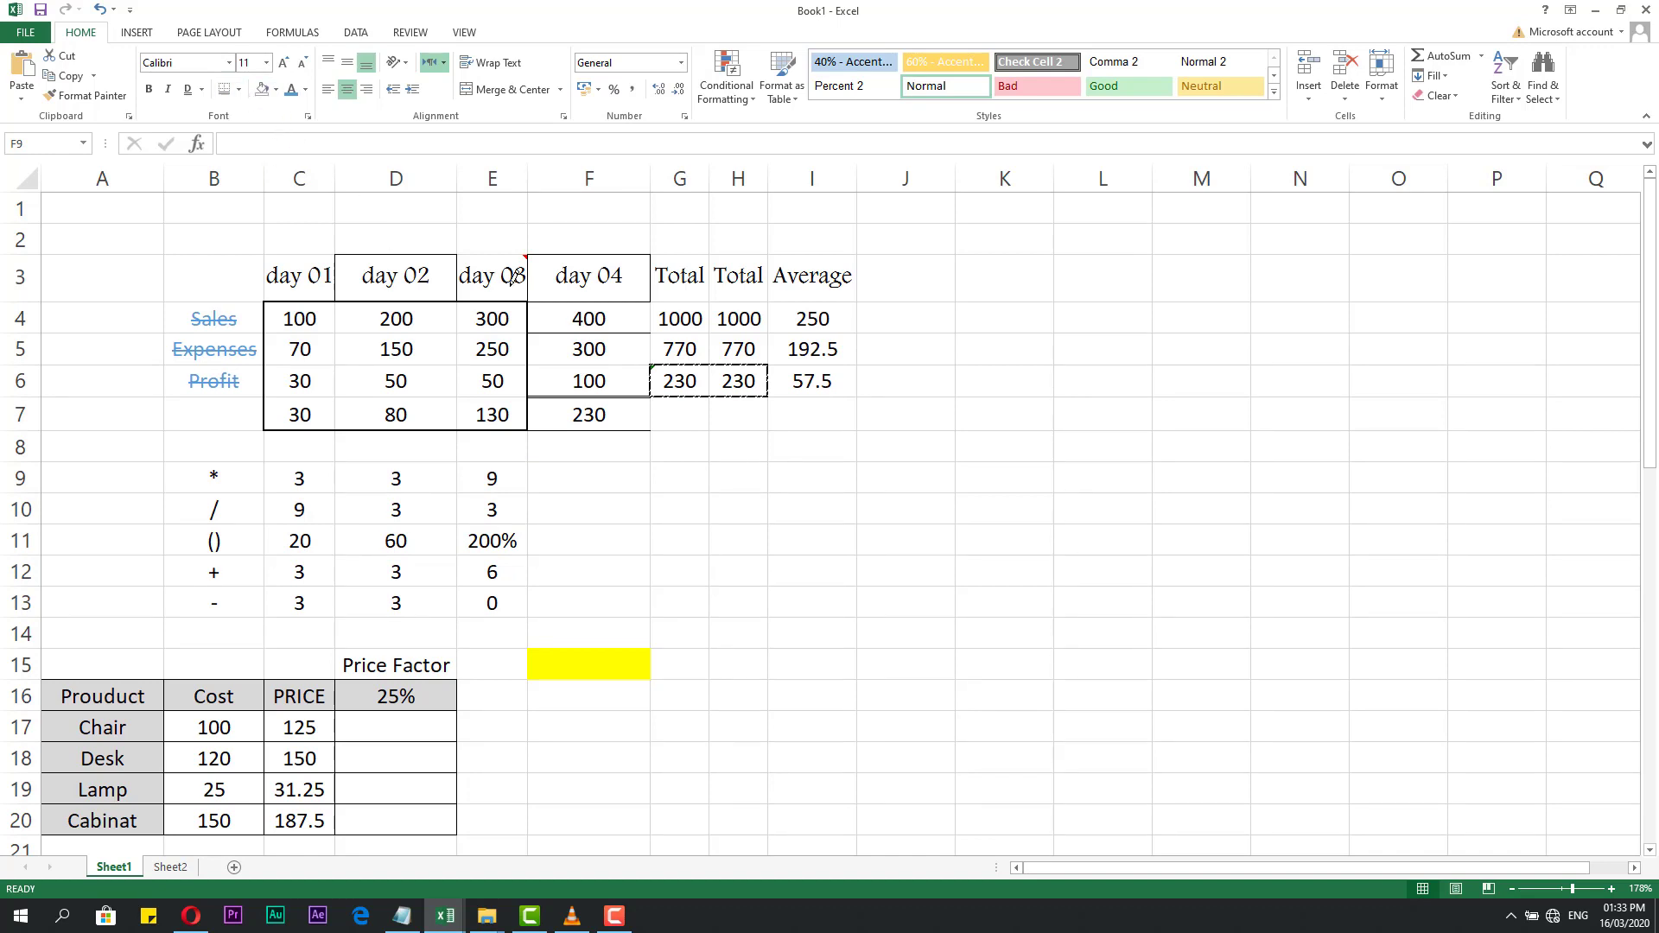
left_click(238, 89)
left_click(259, 236)
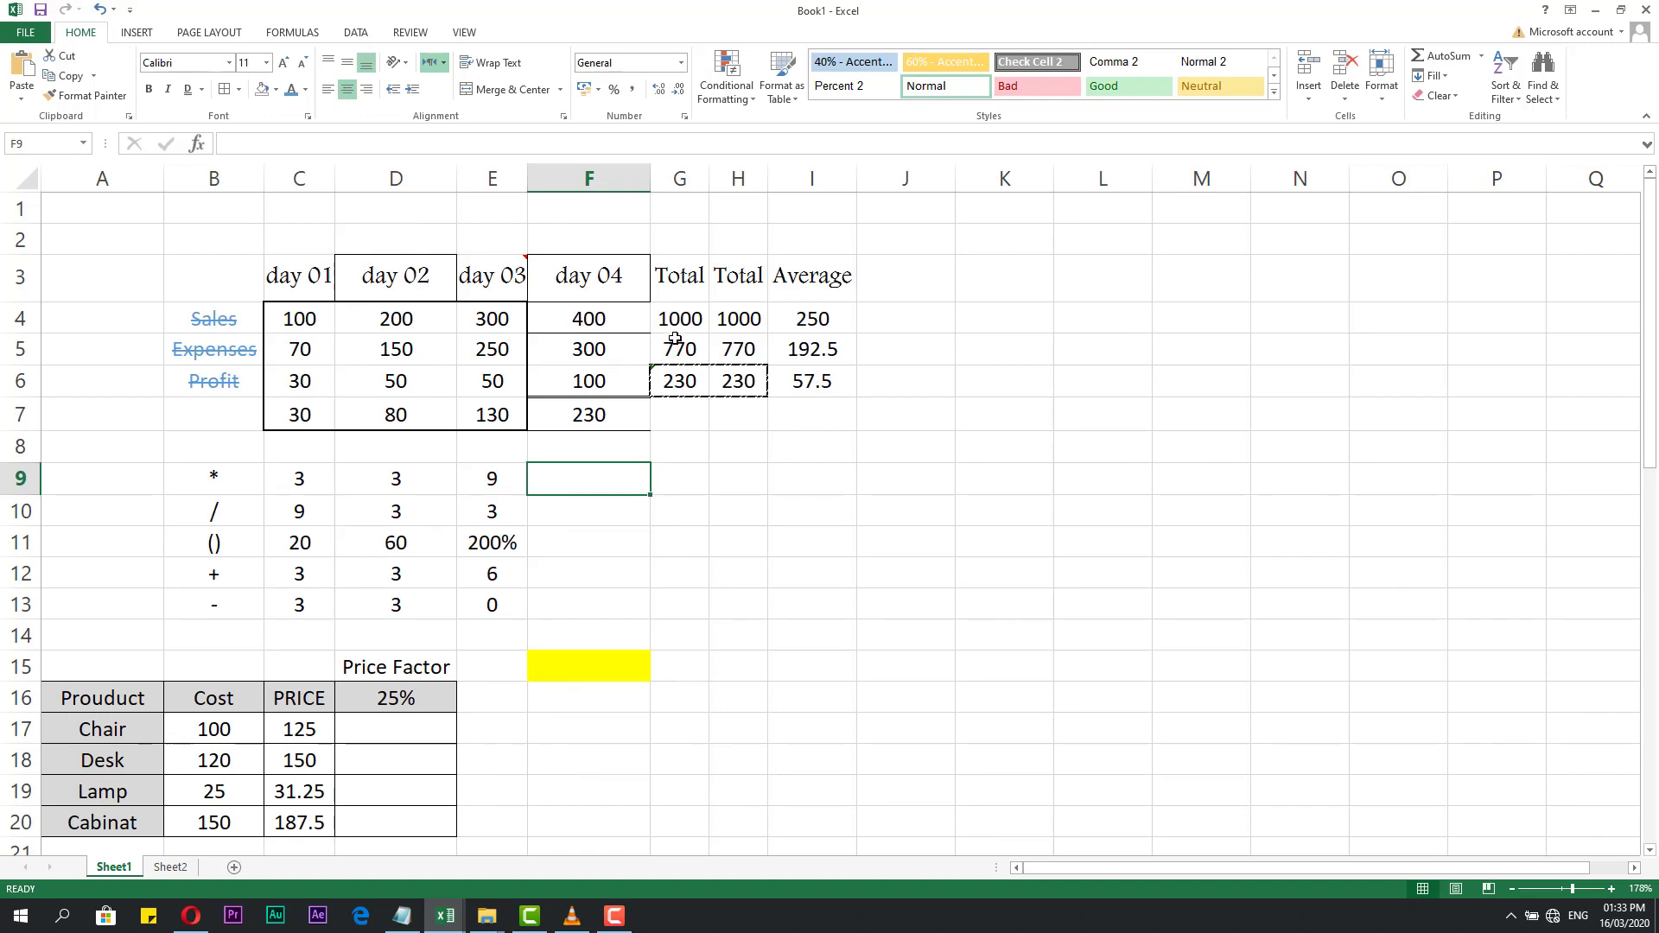
Draw a thick dashed border around the totals G5:H5.
left_click(691, 349)
left_click_drag(685, 352, 731, 355)
left_click(725, 389)
left_click(238, 89)
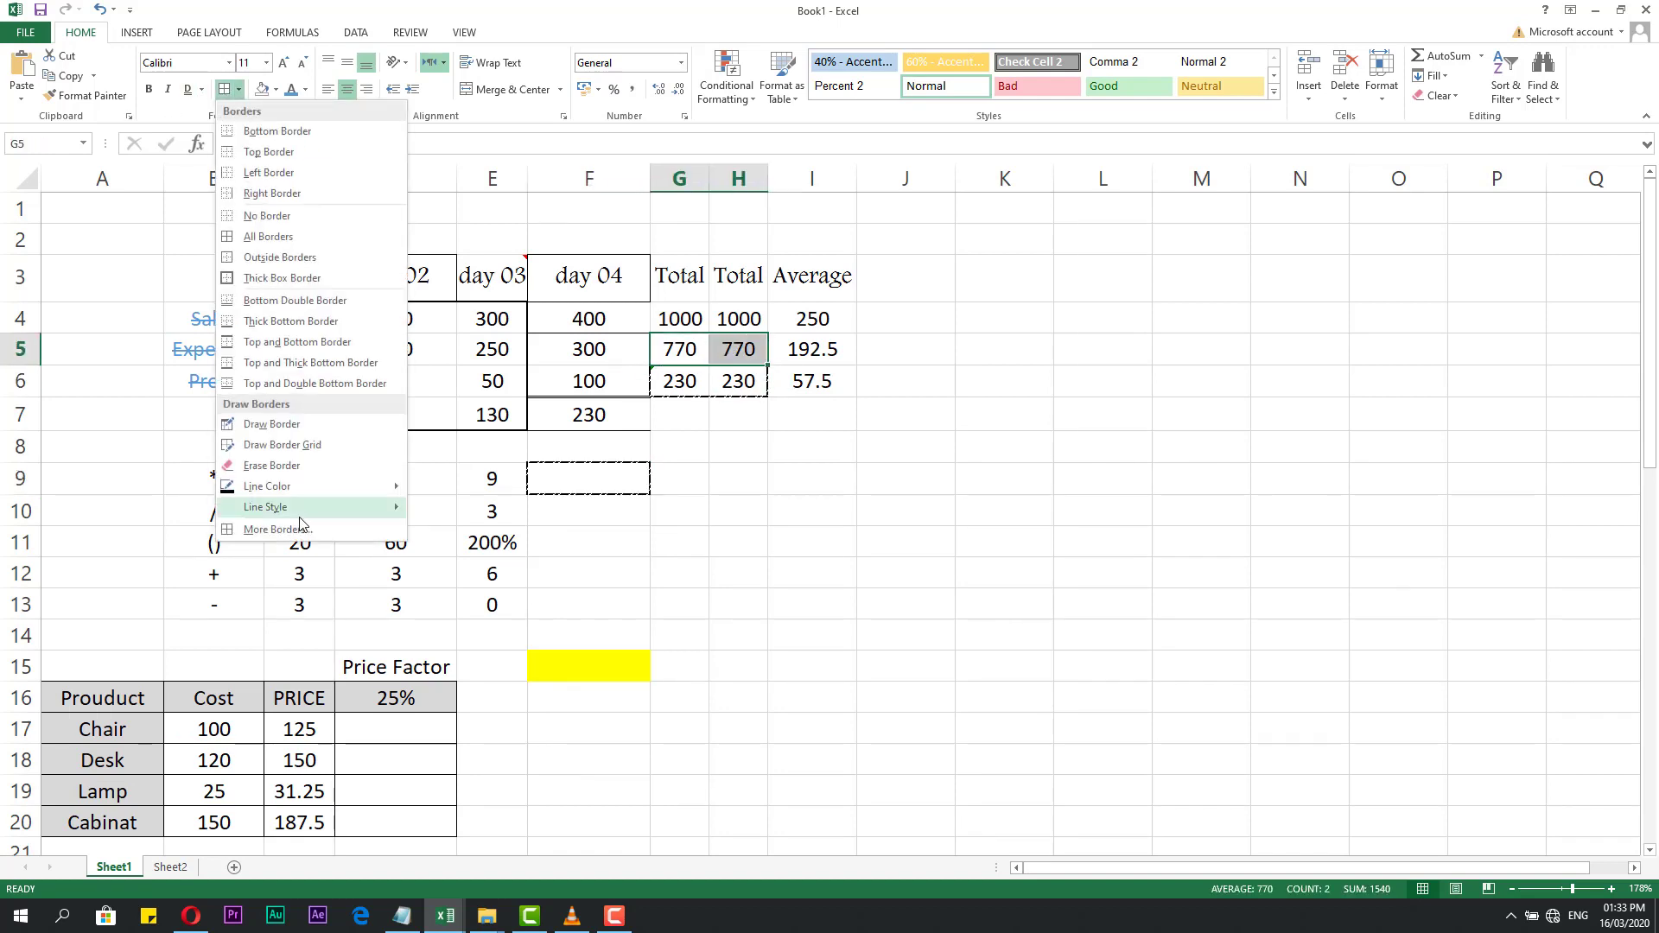
mouse_move(324, 516)
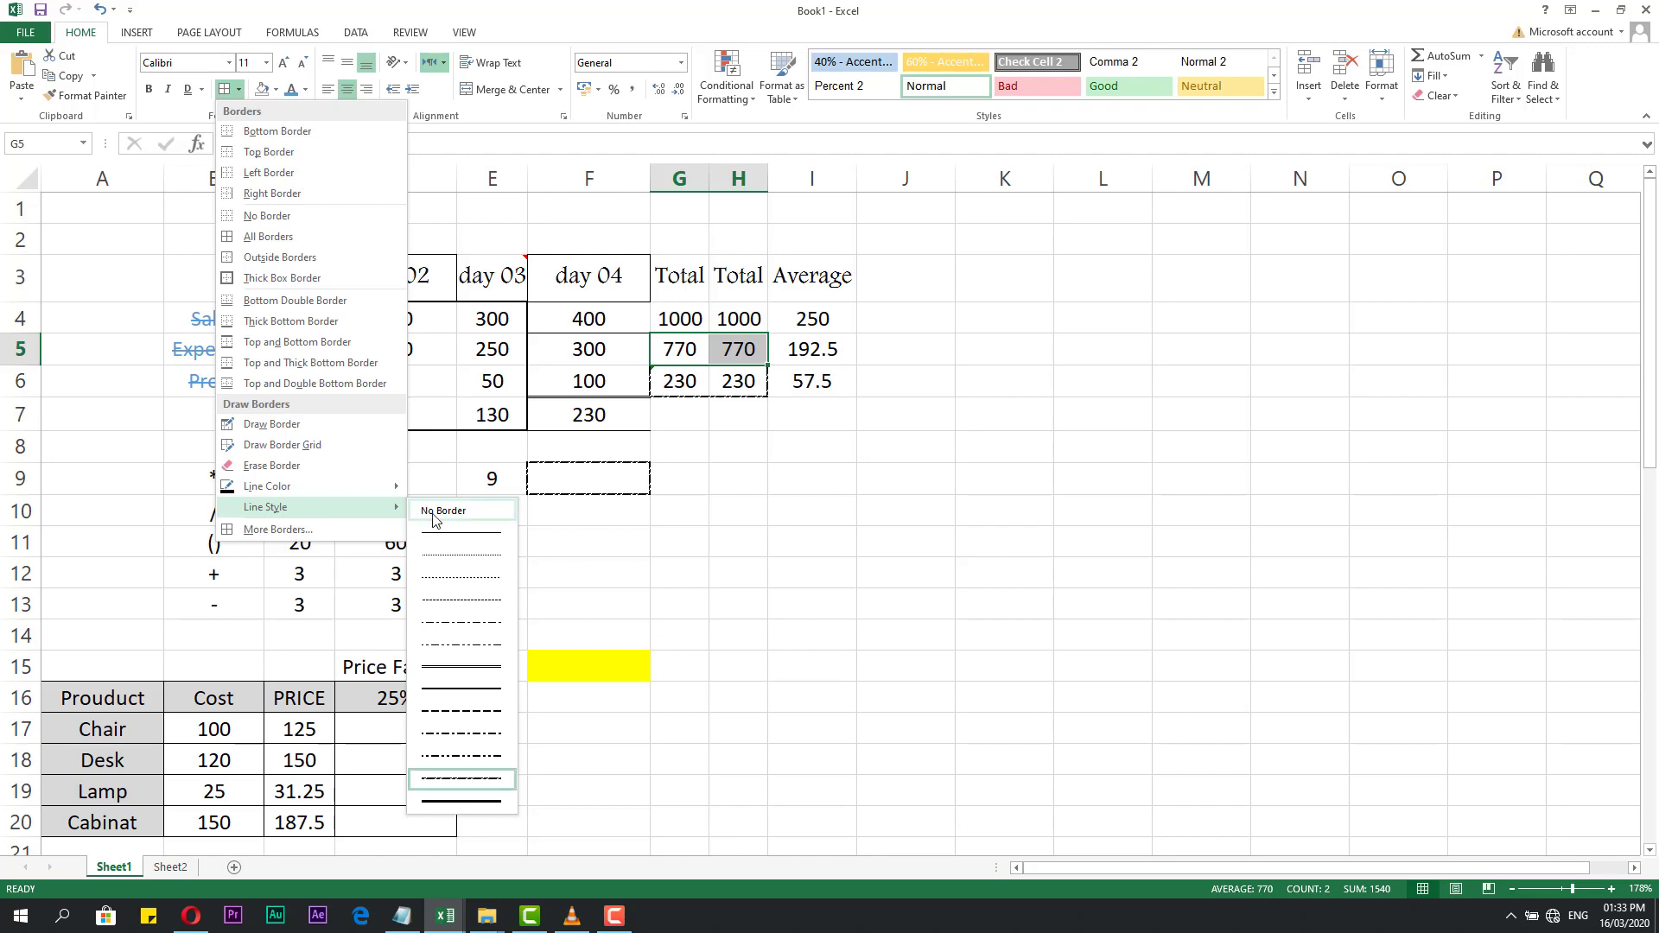
left_click(459, 717)
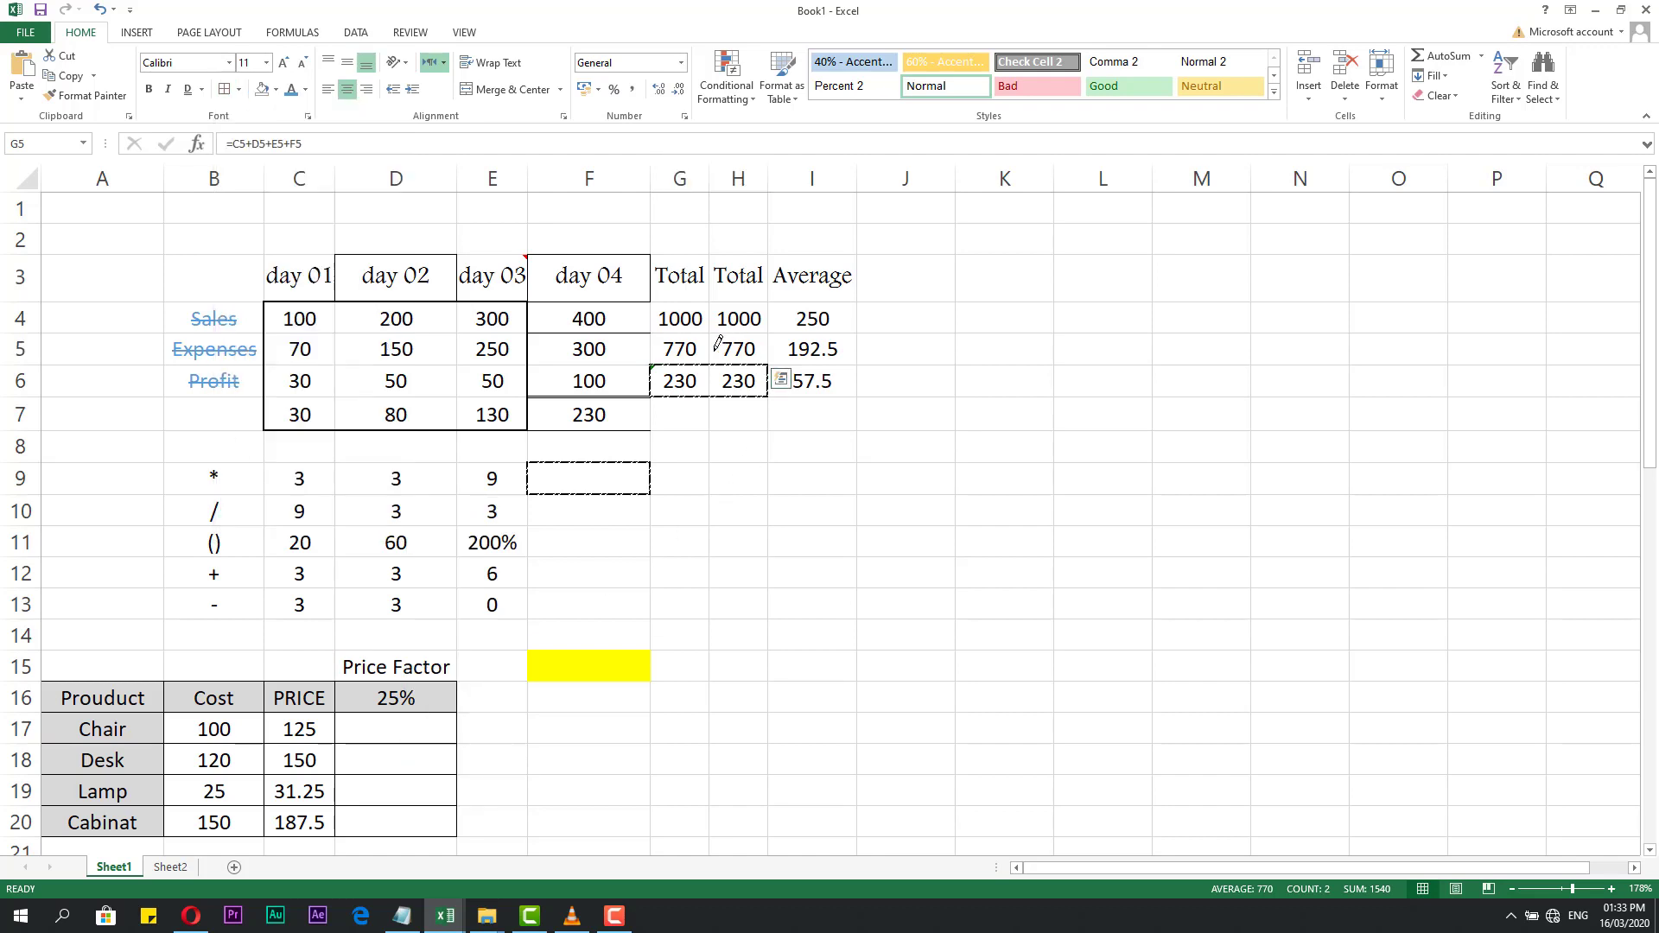
left_click_drag(685, 349, 726, 350)
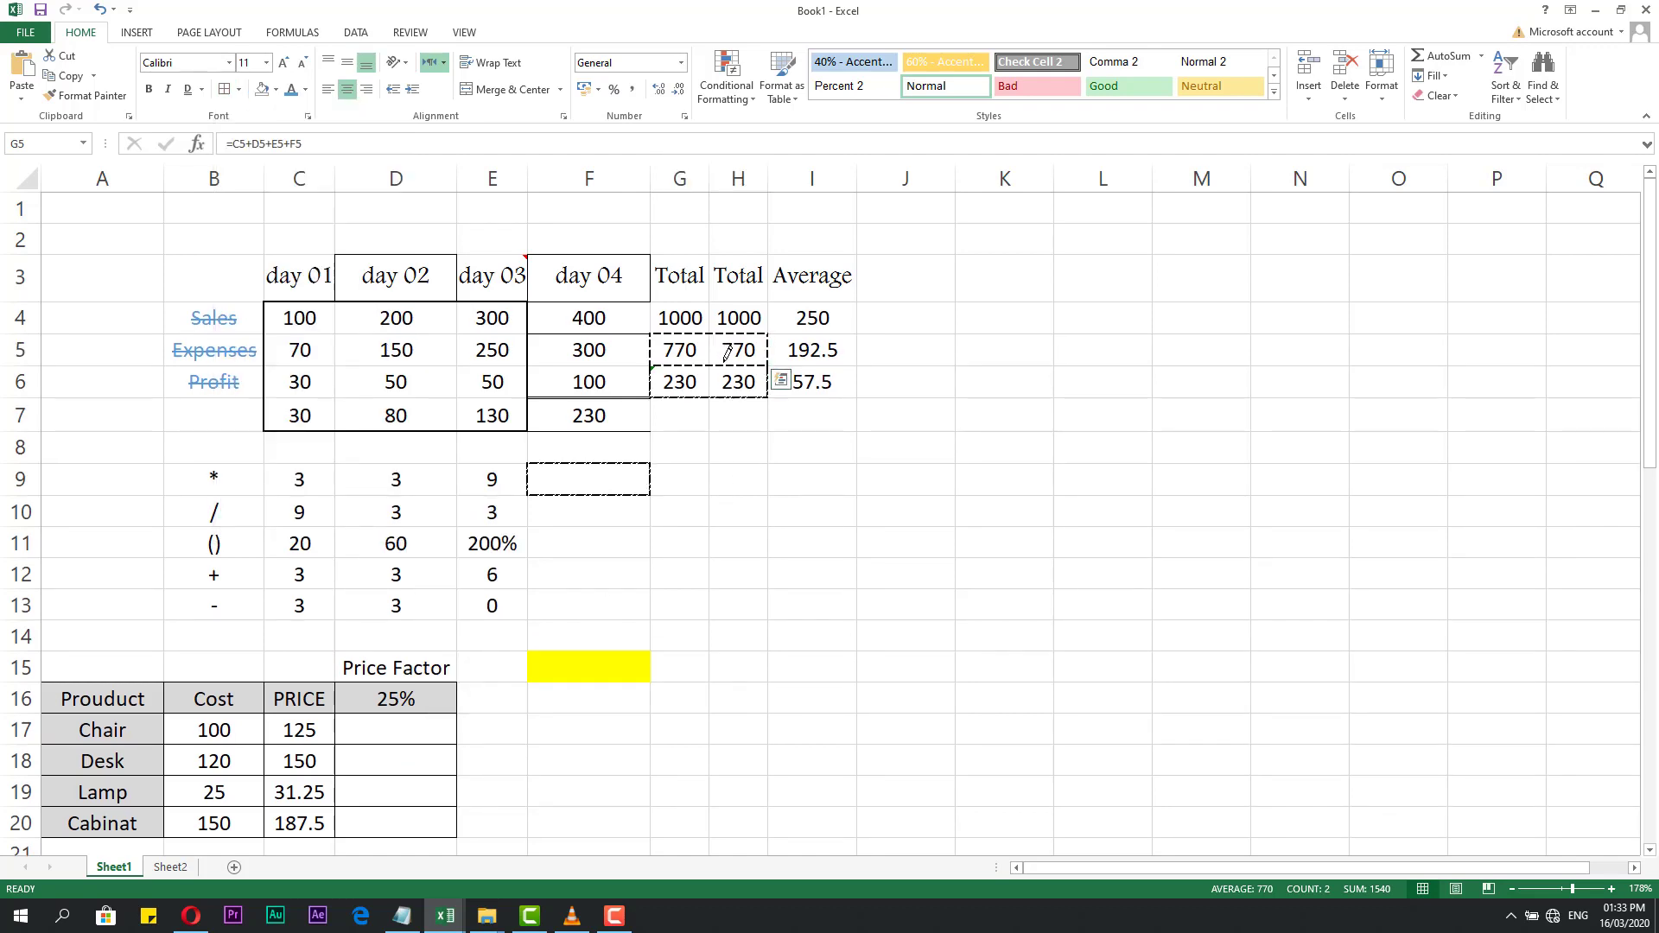
left_click(725, 360)
Set the line colour to yellow and draw a dashed border around H4:I5.
key("Escape")
left_click(704, 458)
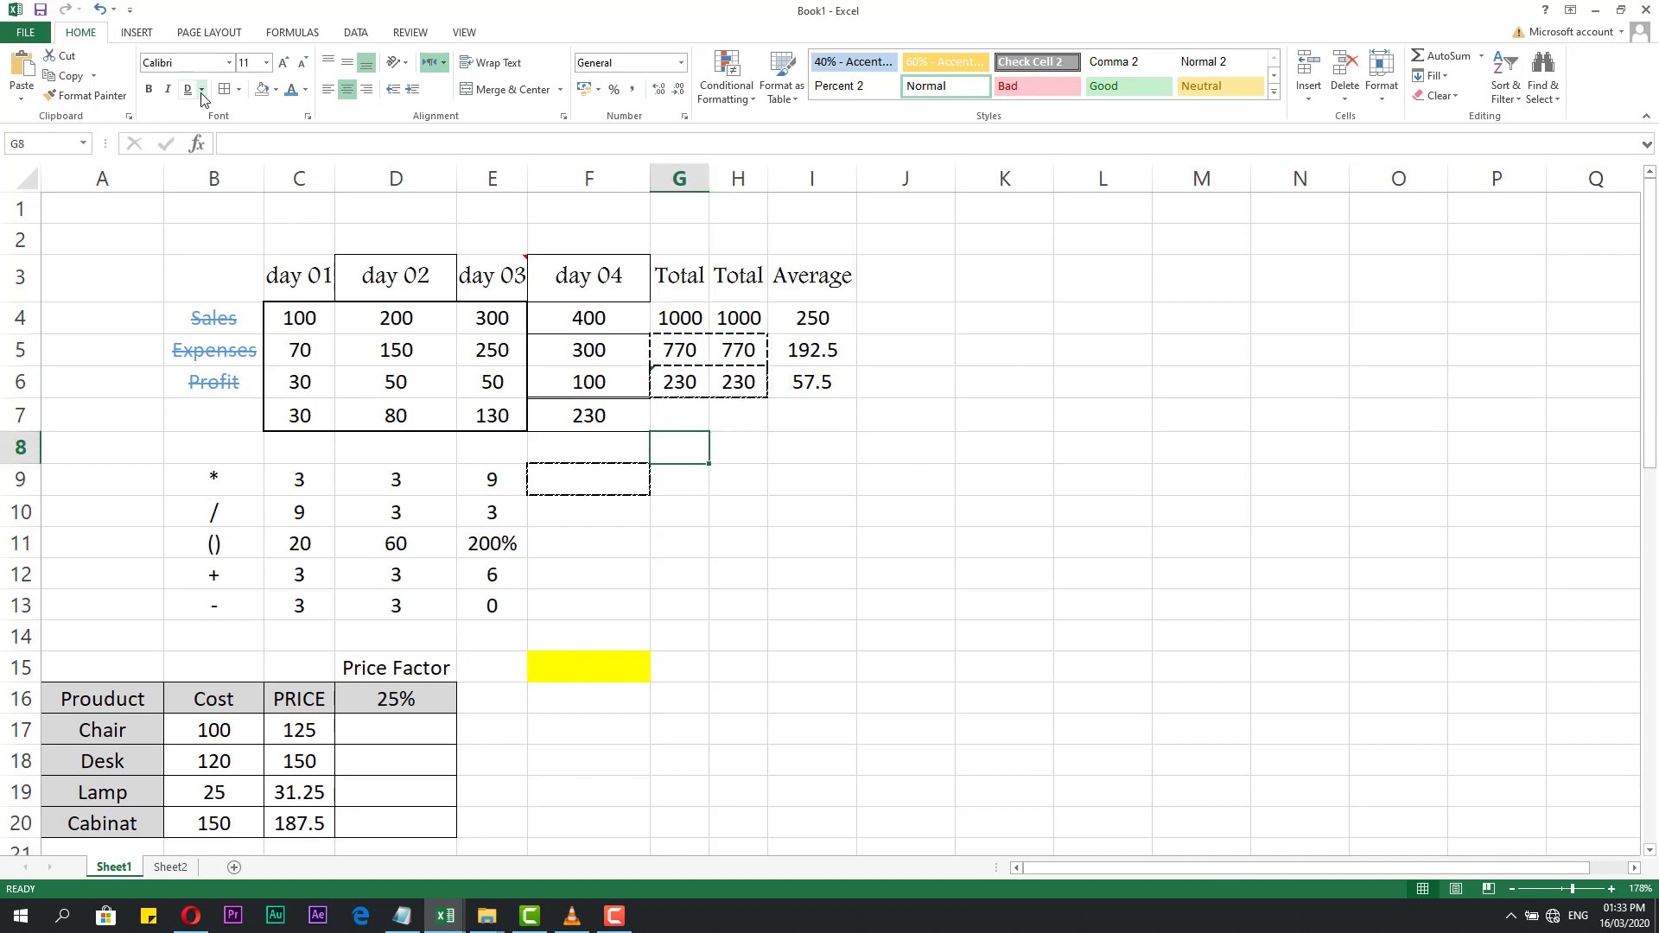
left_click(239, 89)
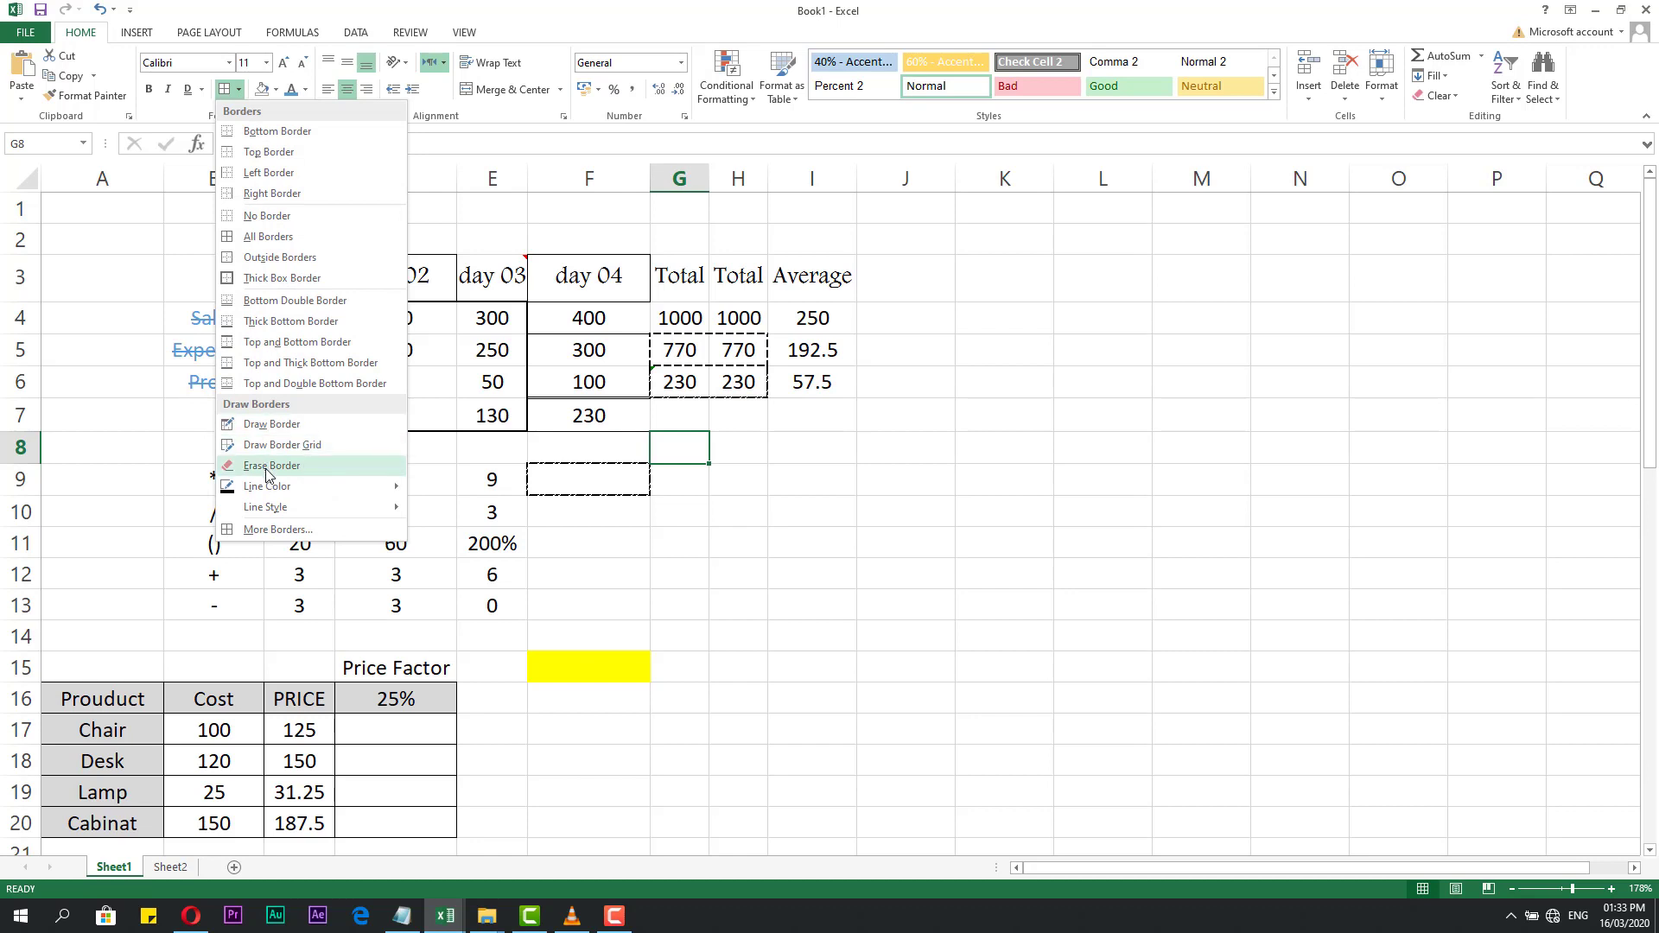
mouse_move(275, 491)
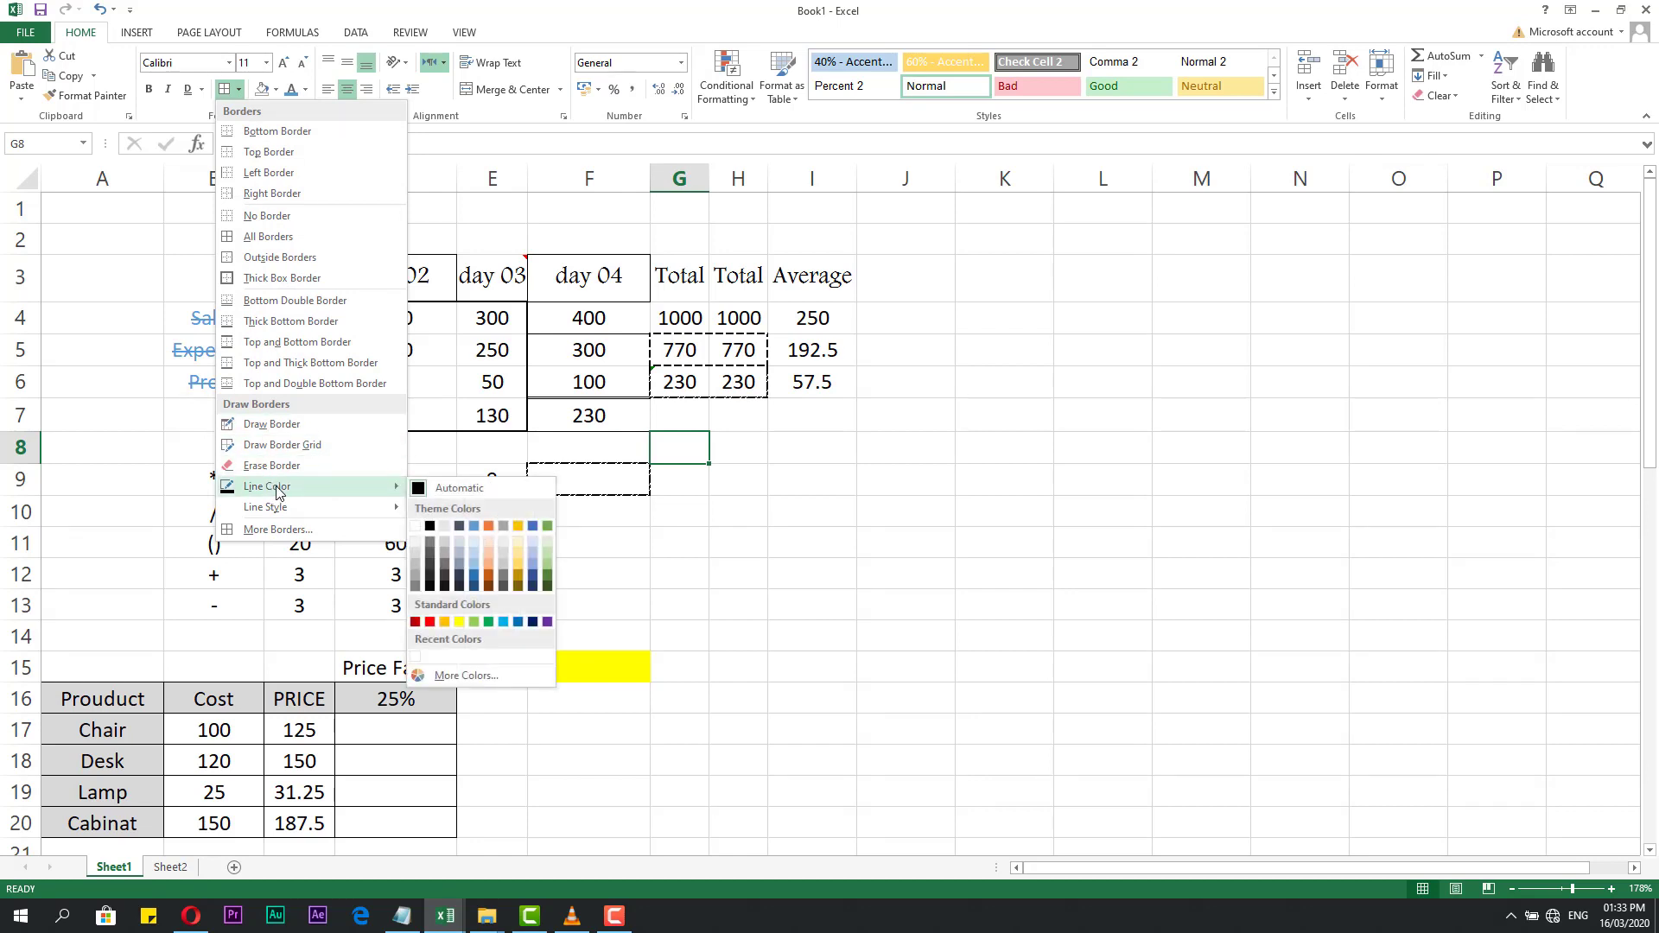
left_click(458, 621)
left_click_drag(765, 308, 786, 343)
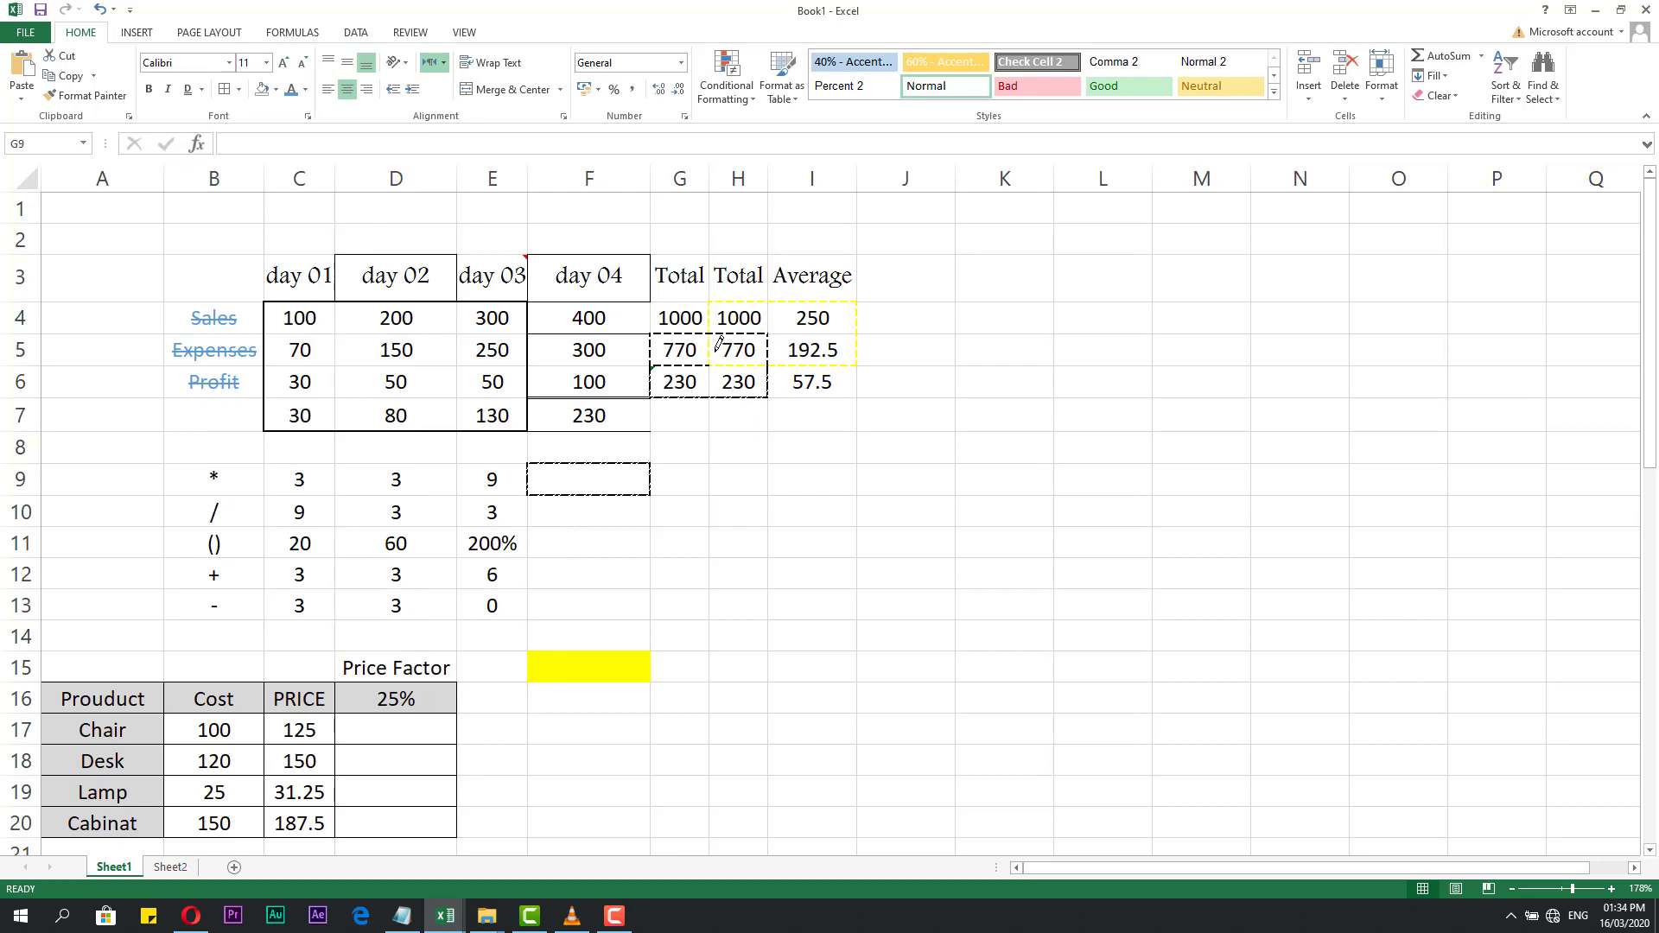
key("Escape")
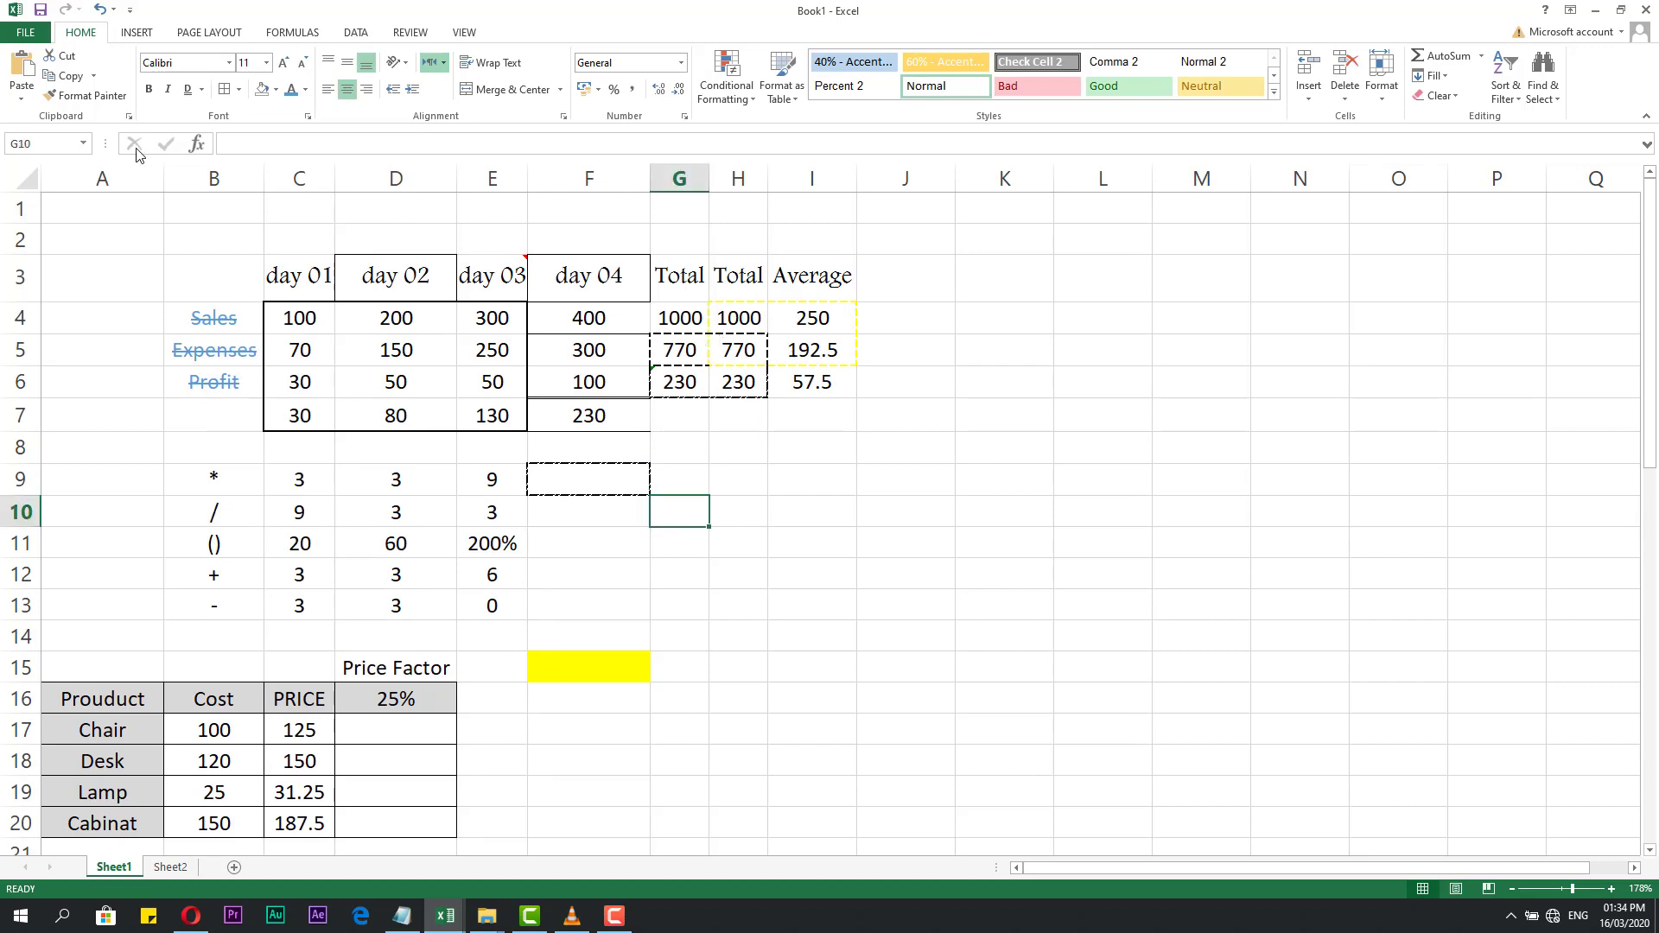
Select the day 04 cells F5:F6.
left_click(240, 90)
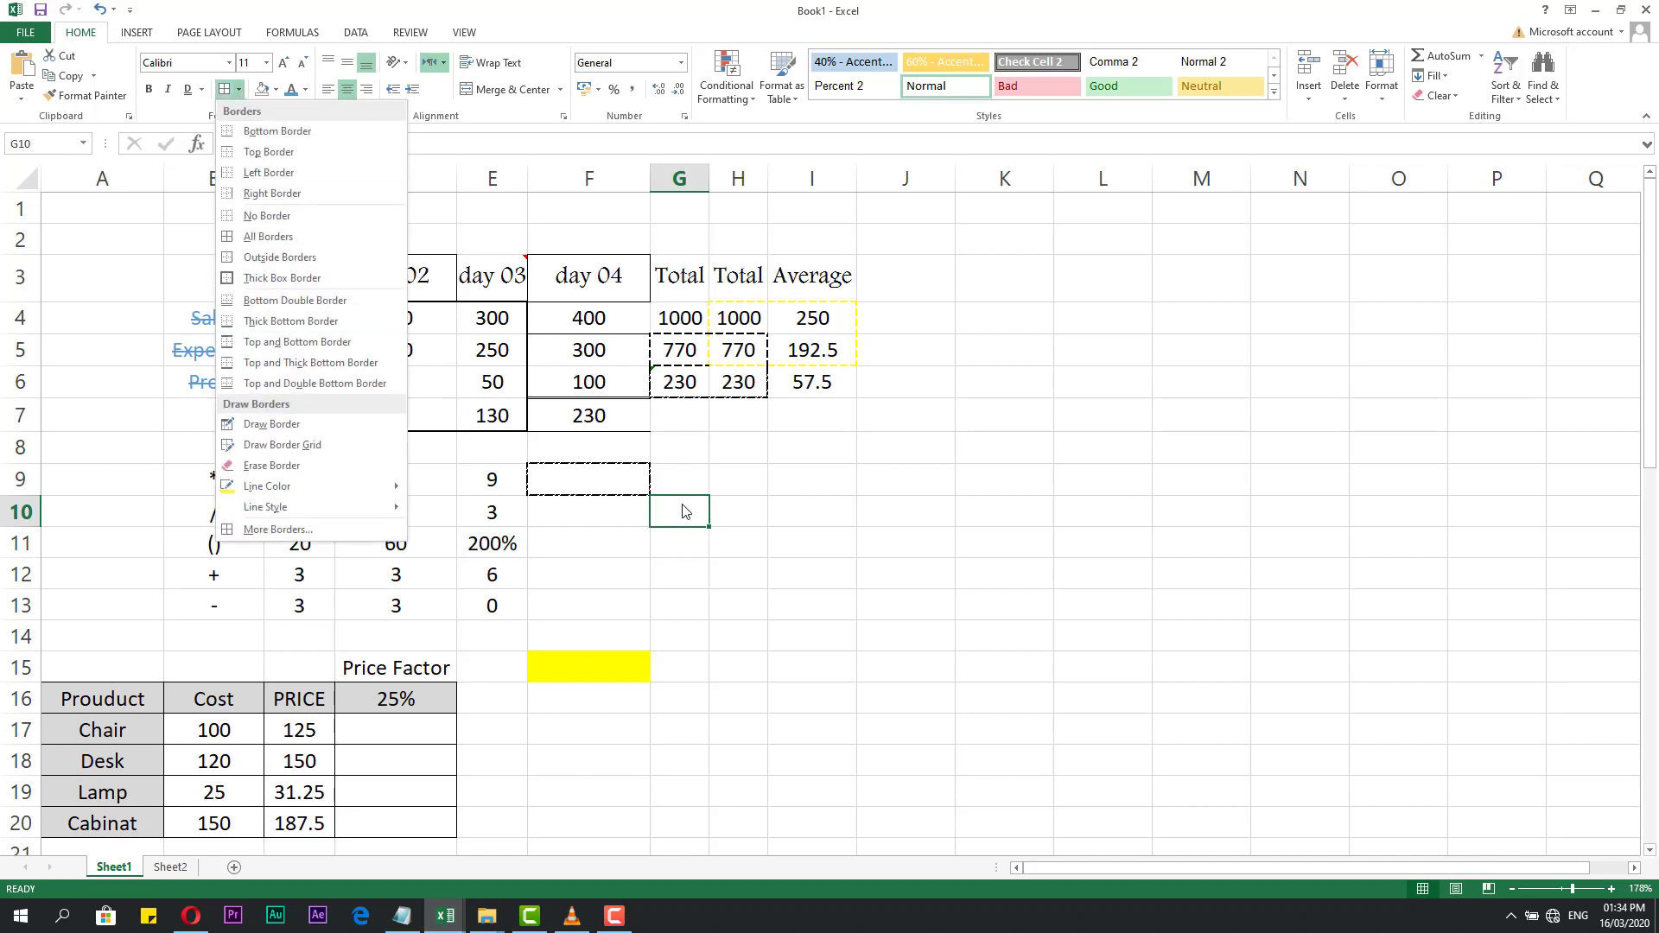
key("Escape")
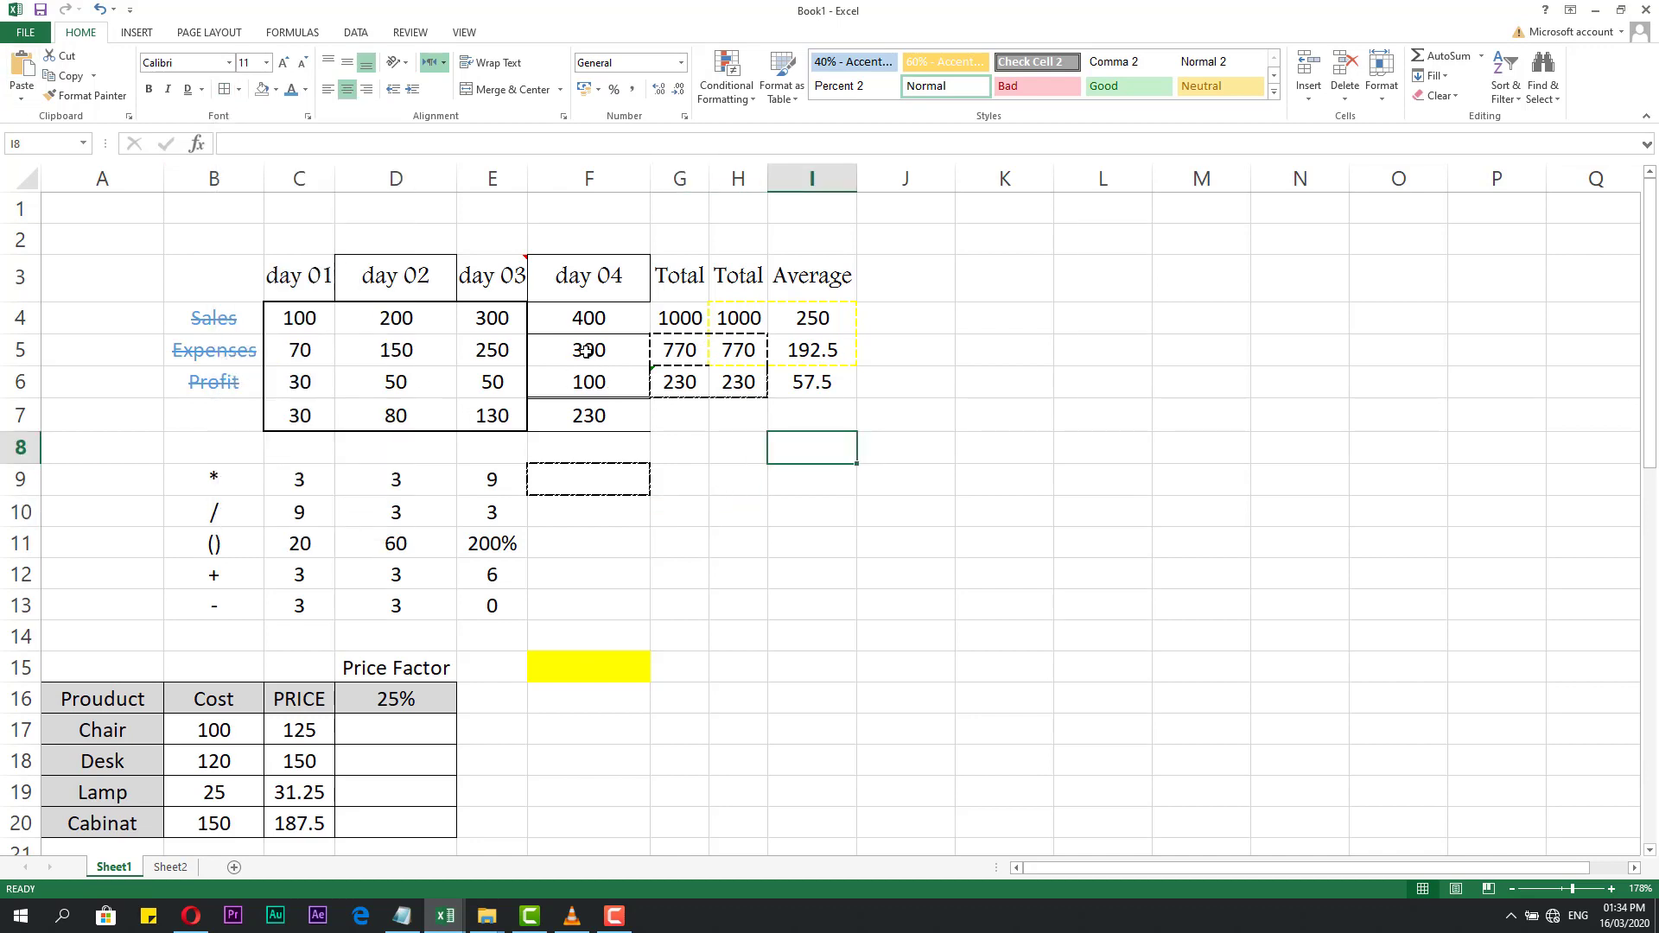
left_click_drag(586, 351, 608, 380)
Open the Format Cells Border tab for F5:F6 and clear the preview.
right_click(608, 381)
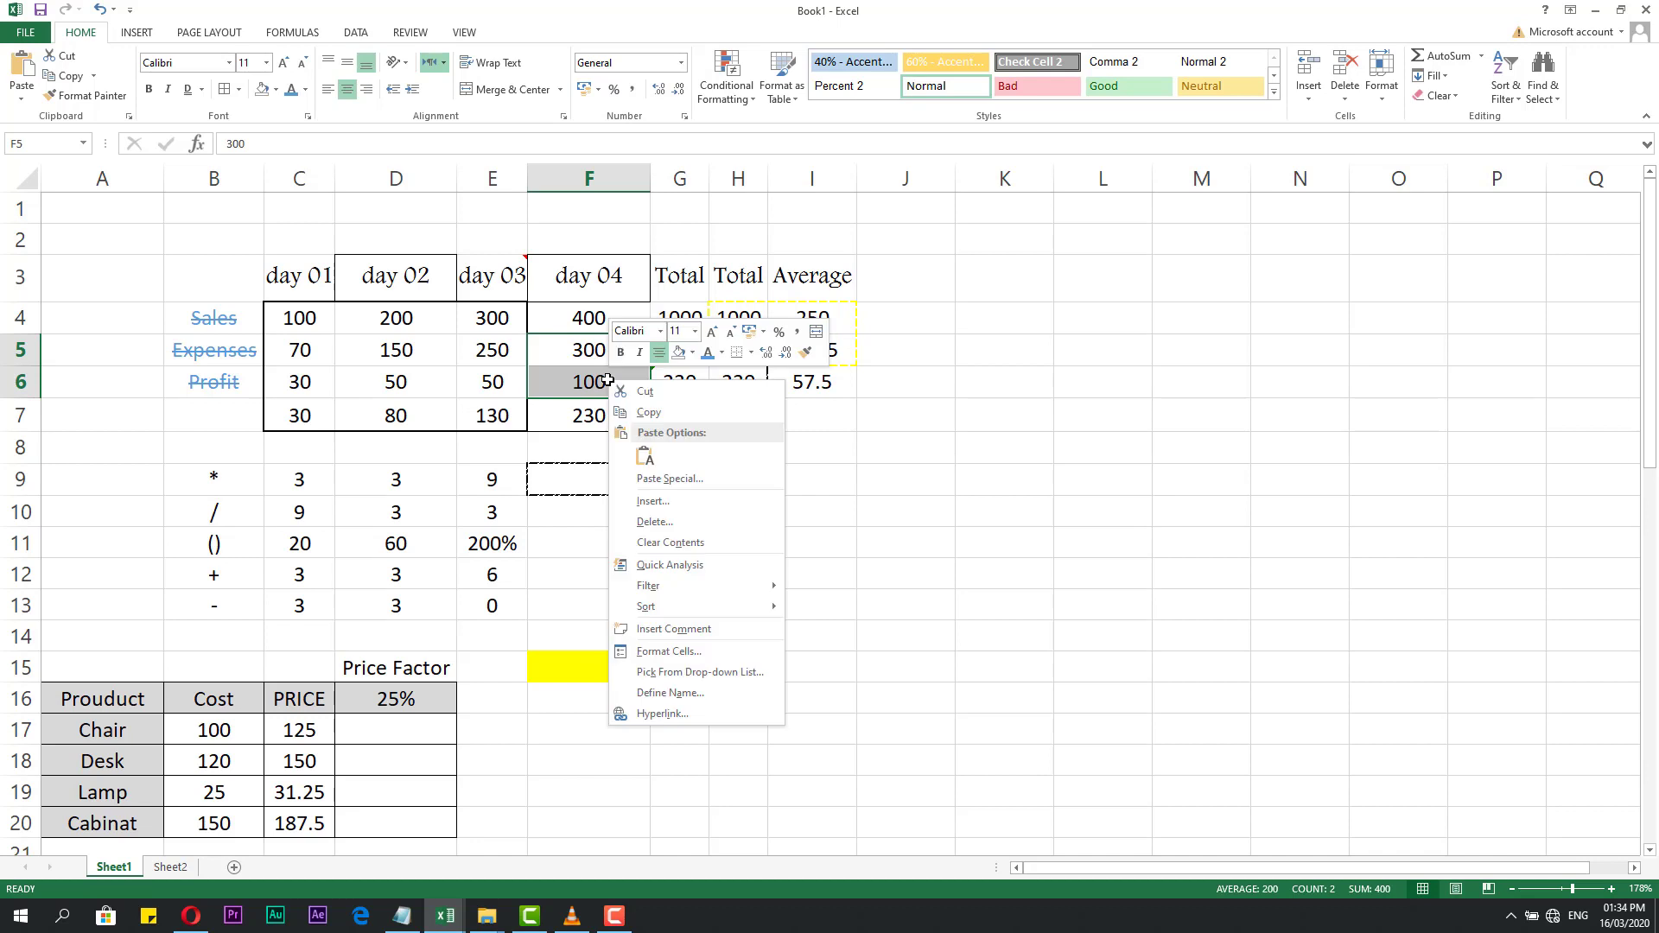
left_click(665, 654)
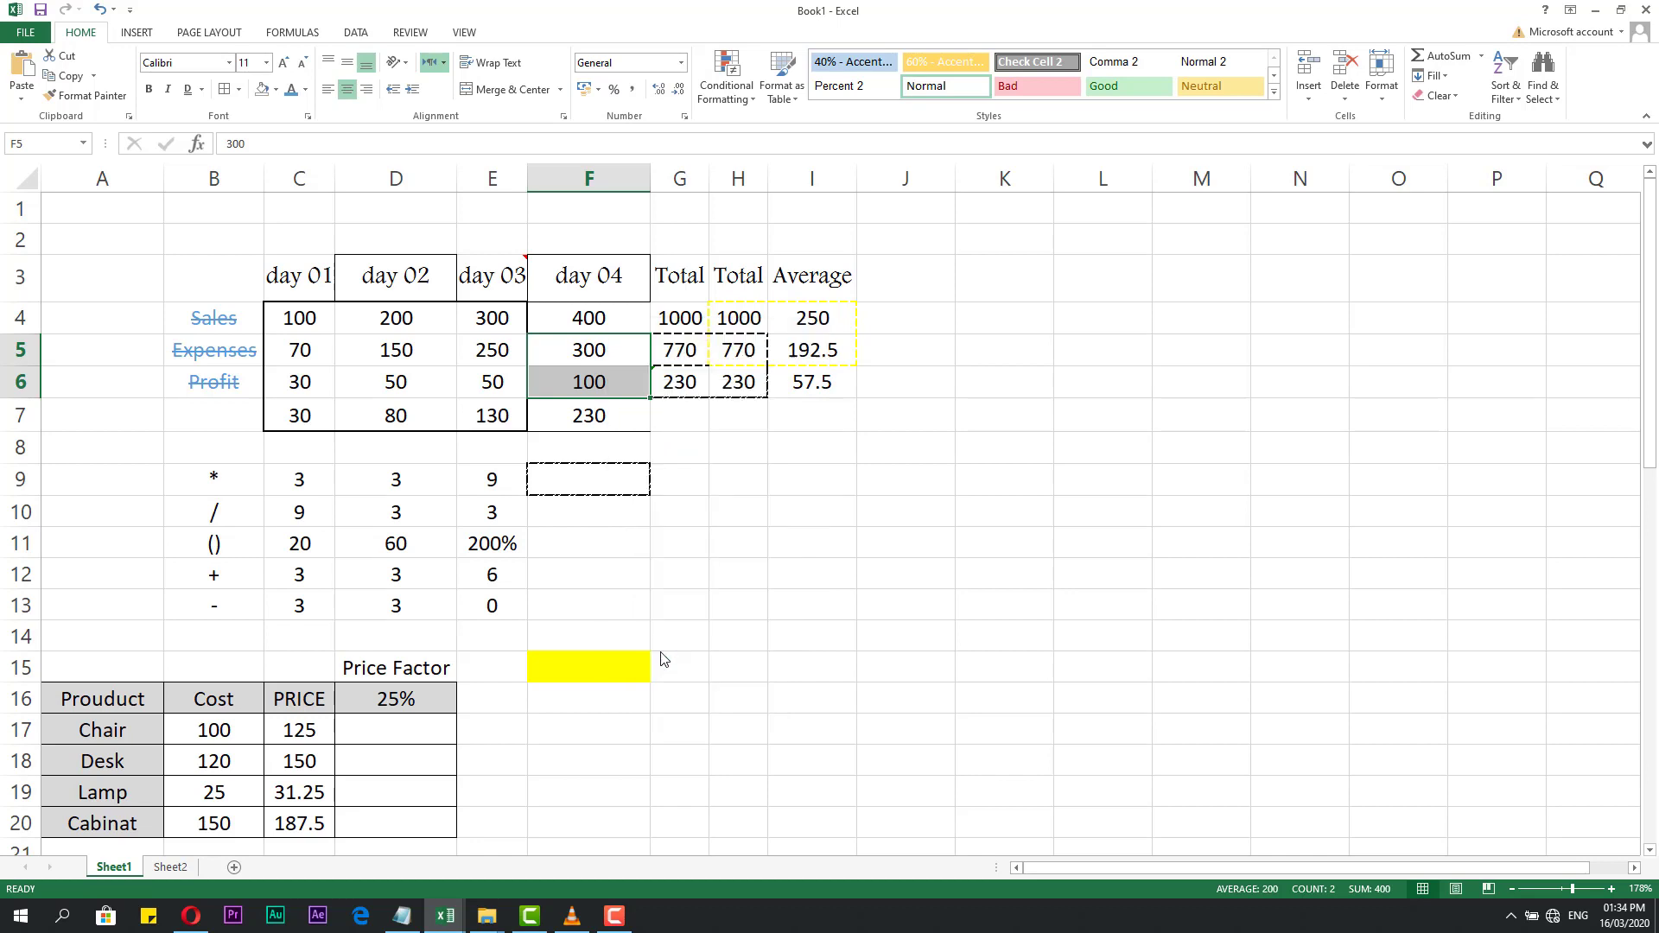
left_click_drag(640, 454, 942, 205)
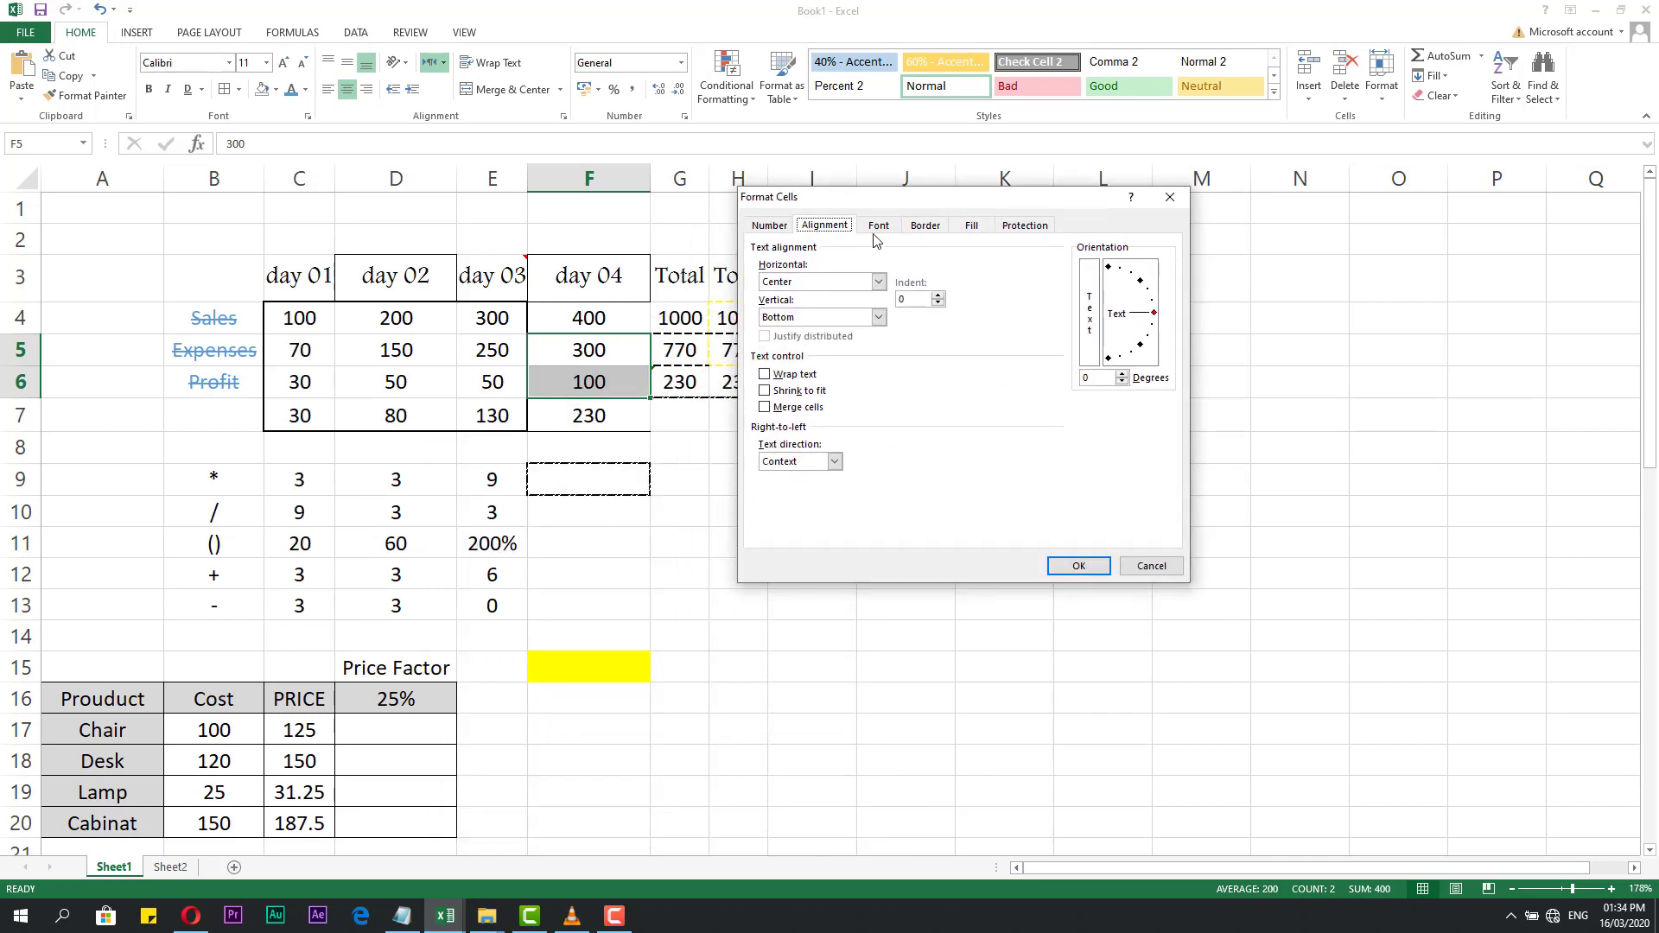
left_click(878, 225)
left_click(925, 227)
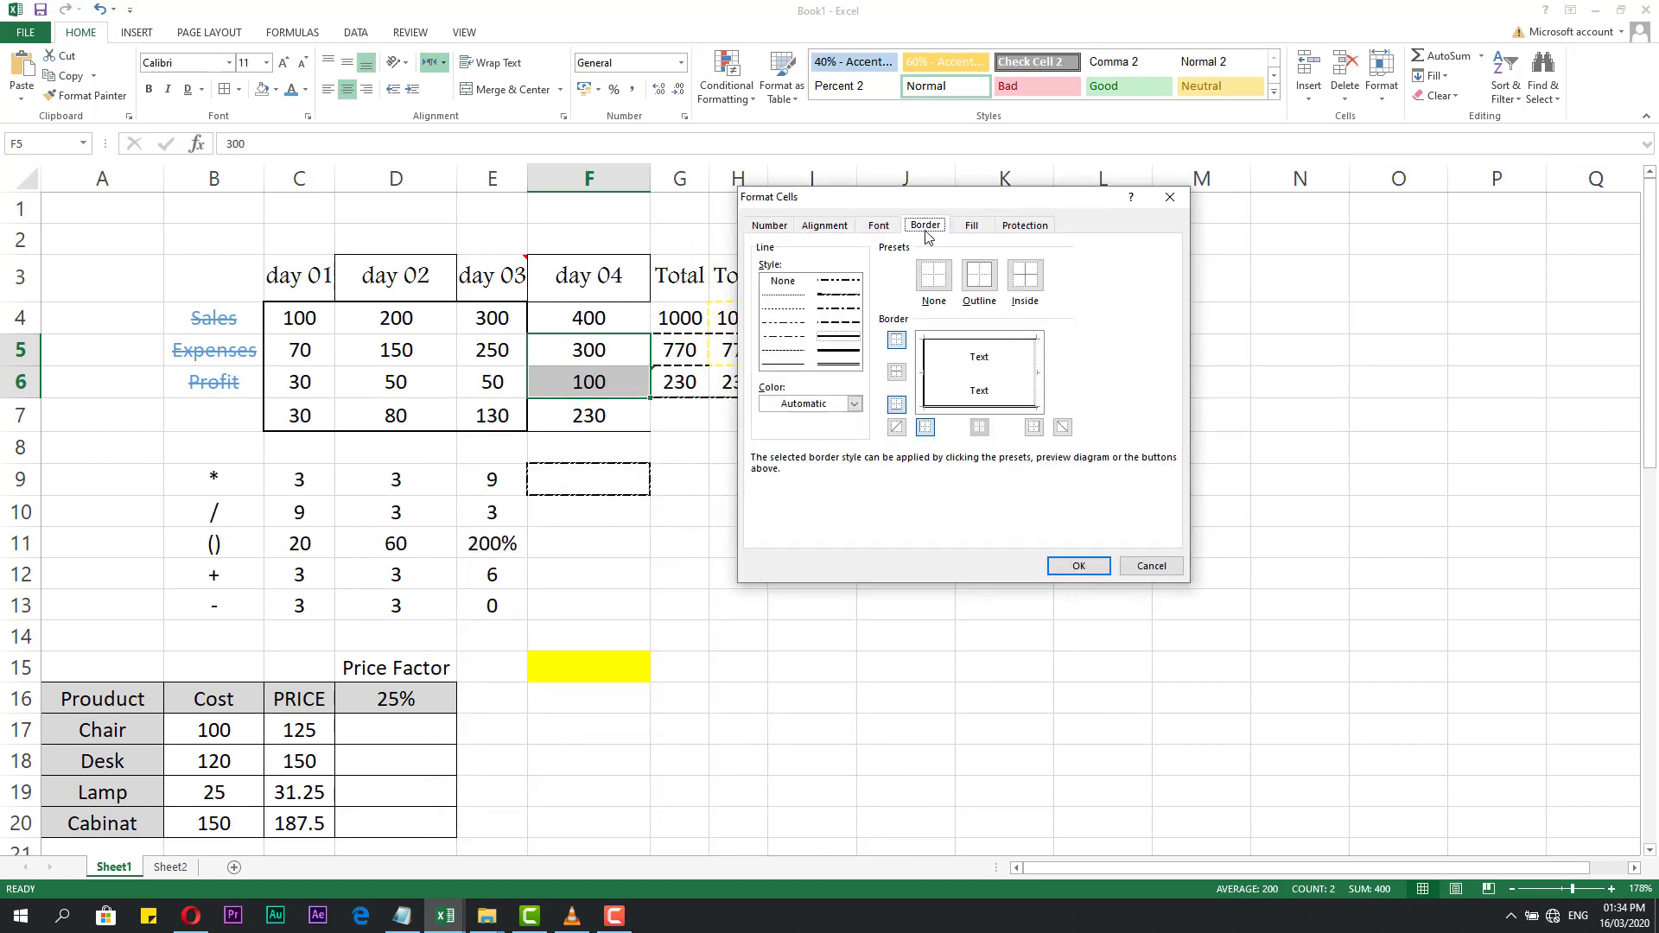
left_click_drag(922, 210, 1044, 202)
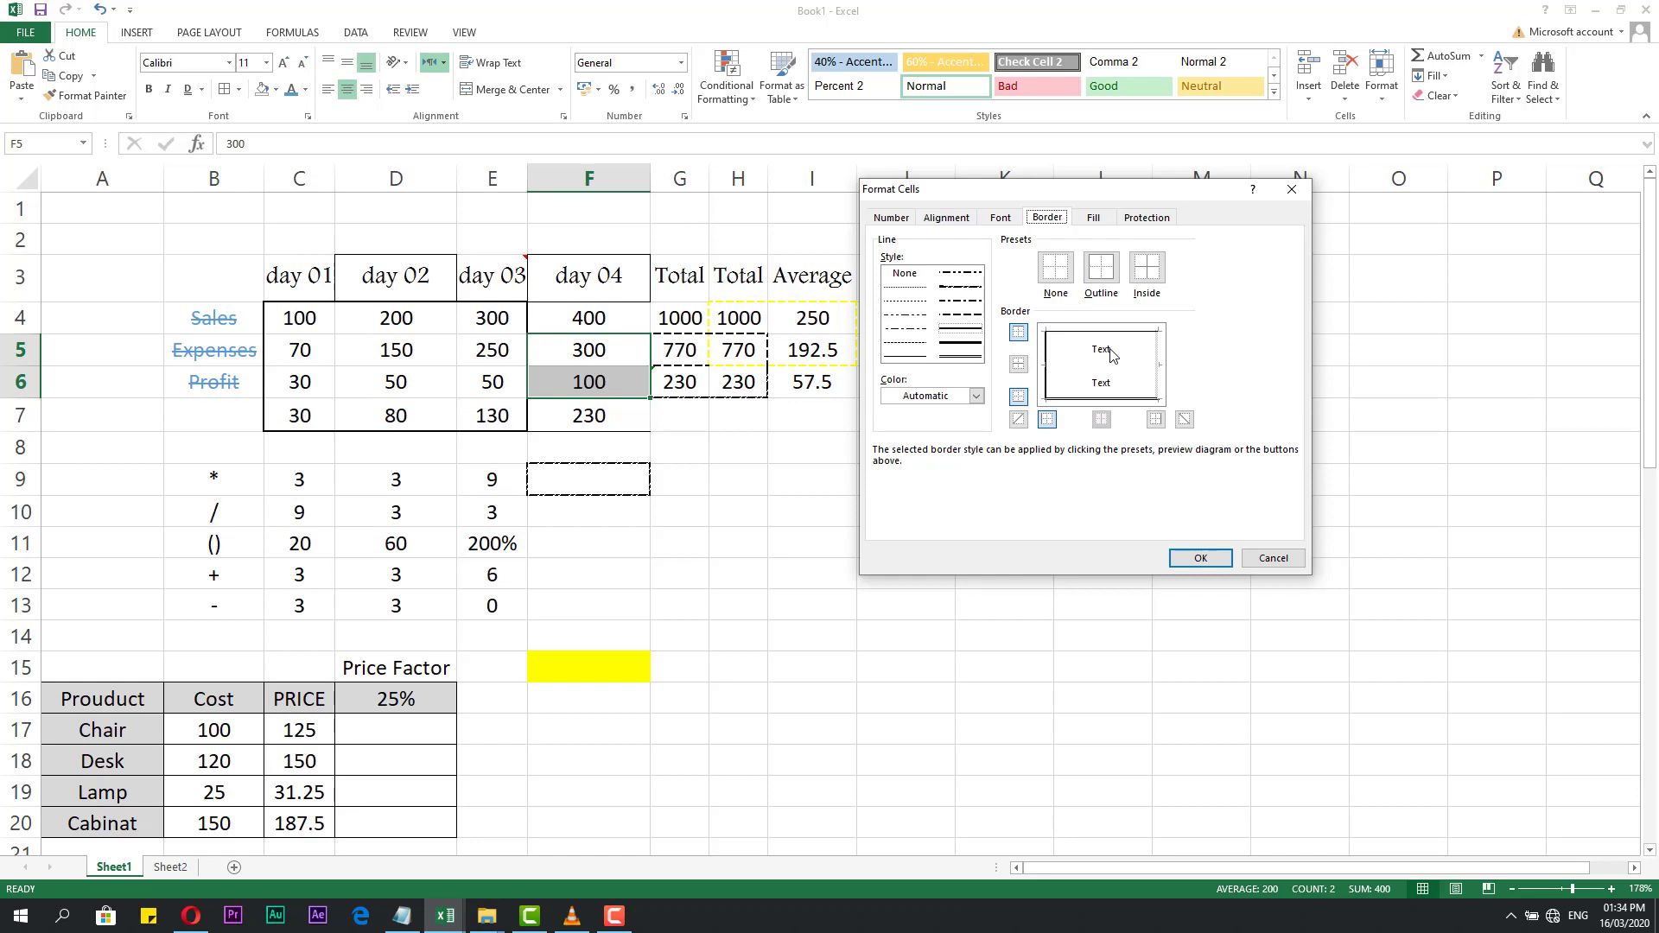
left_click(1146, 268)
left_click(1102, 275)
left_click(1062, 275)
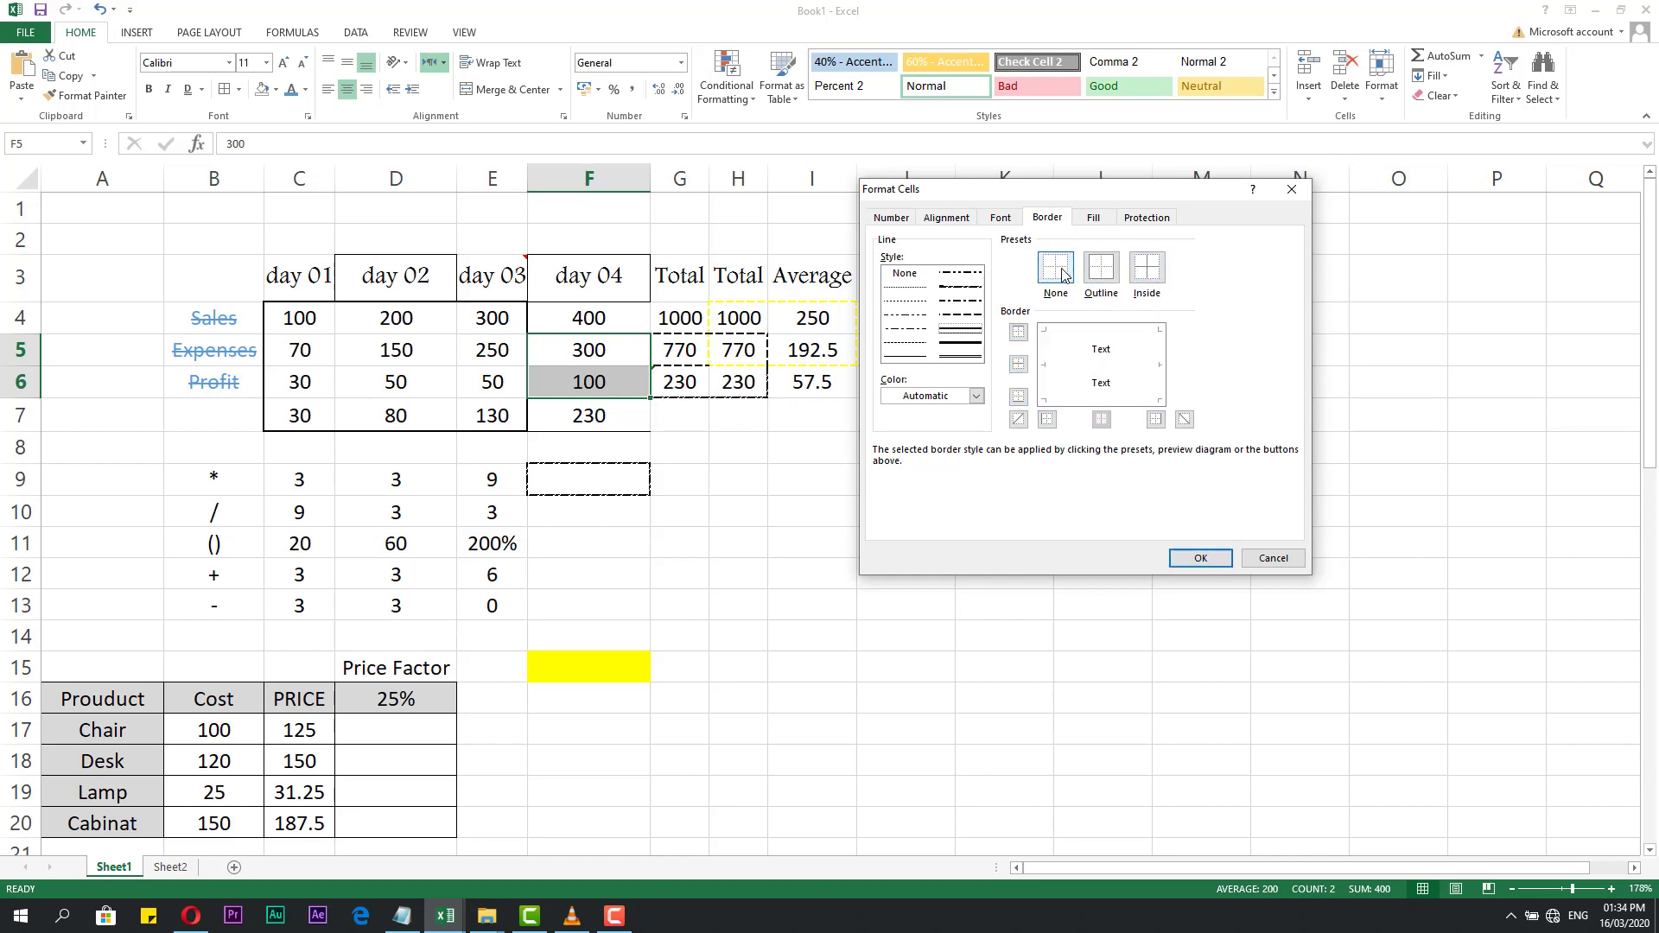
Choose a dashed light orange line and set Outline and Inside borders.
left_click(921, 317)
left_click(904, 314)
left_click(975, 396)
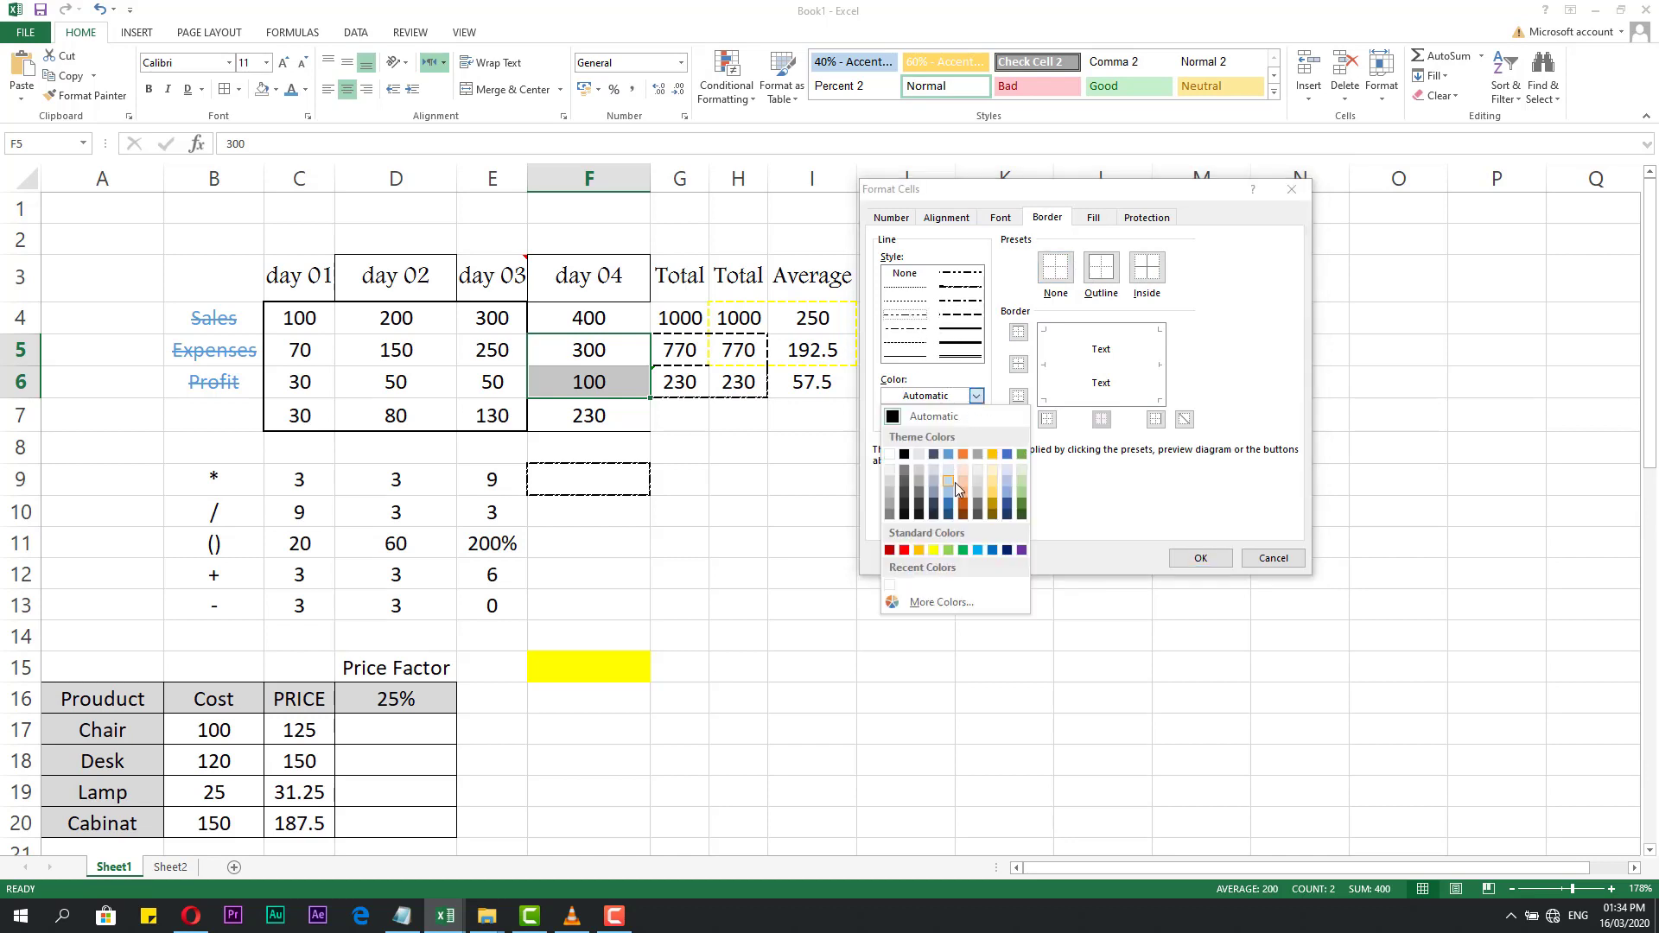
left_click(965, 496)
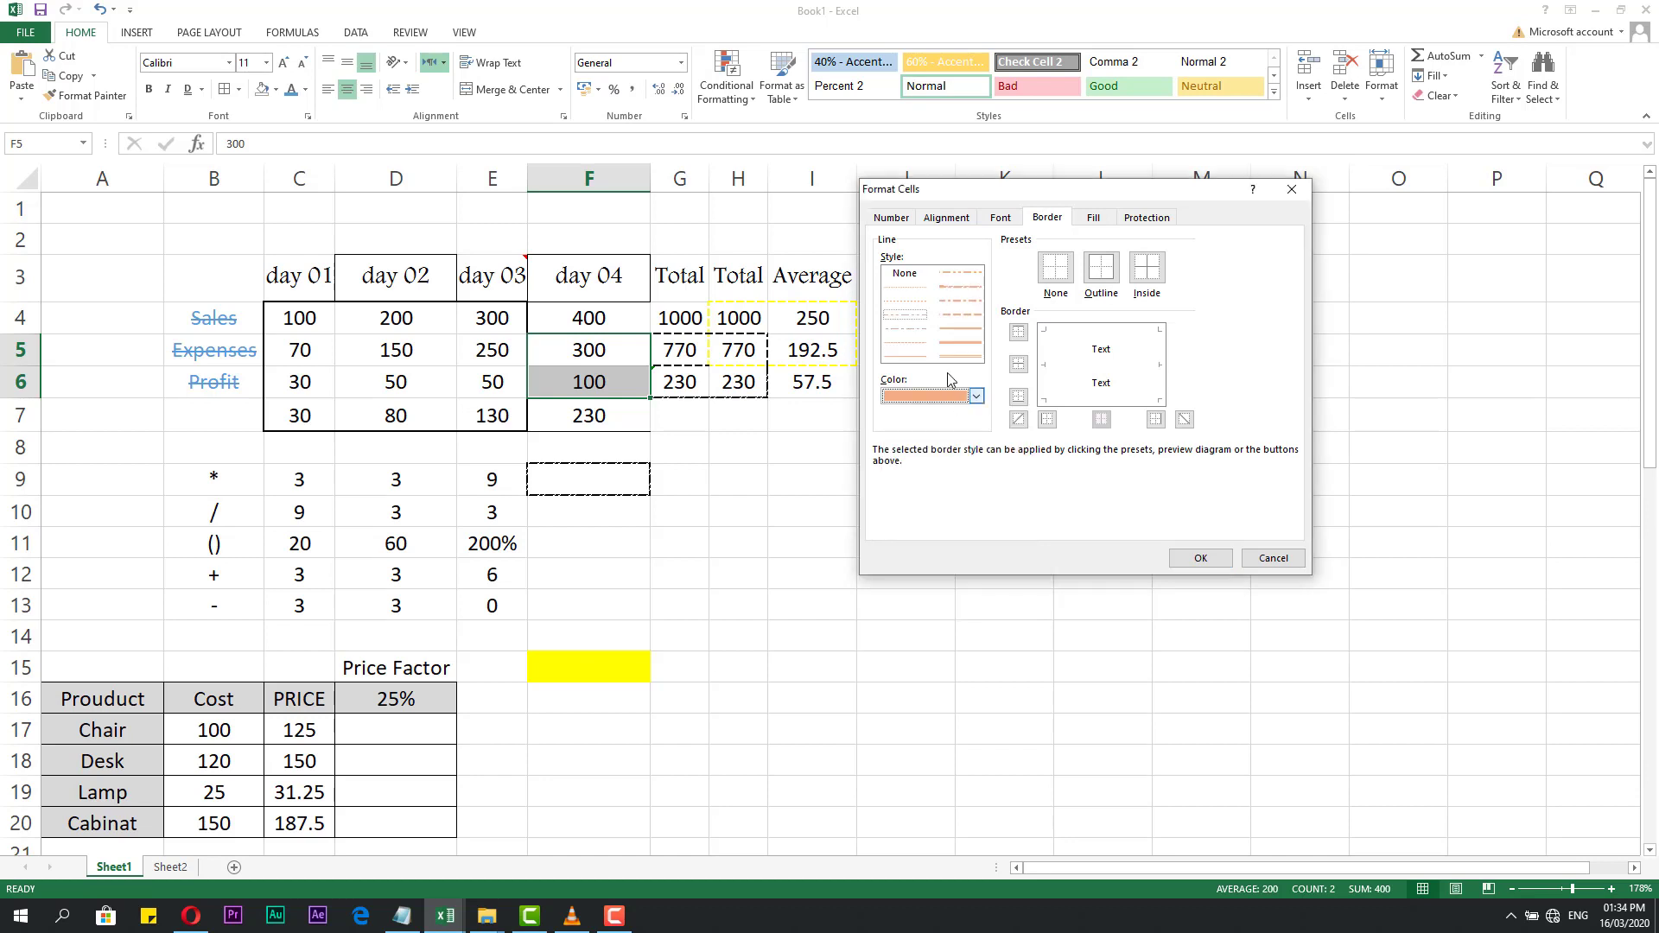
left_click(1161, 275)
left_click(1102, 269)
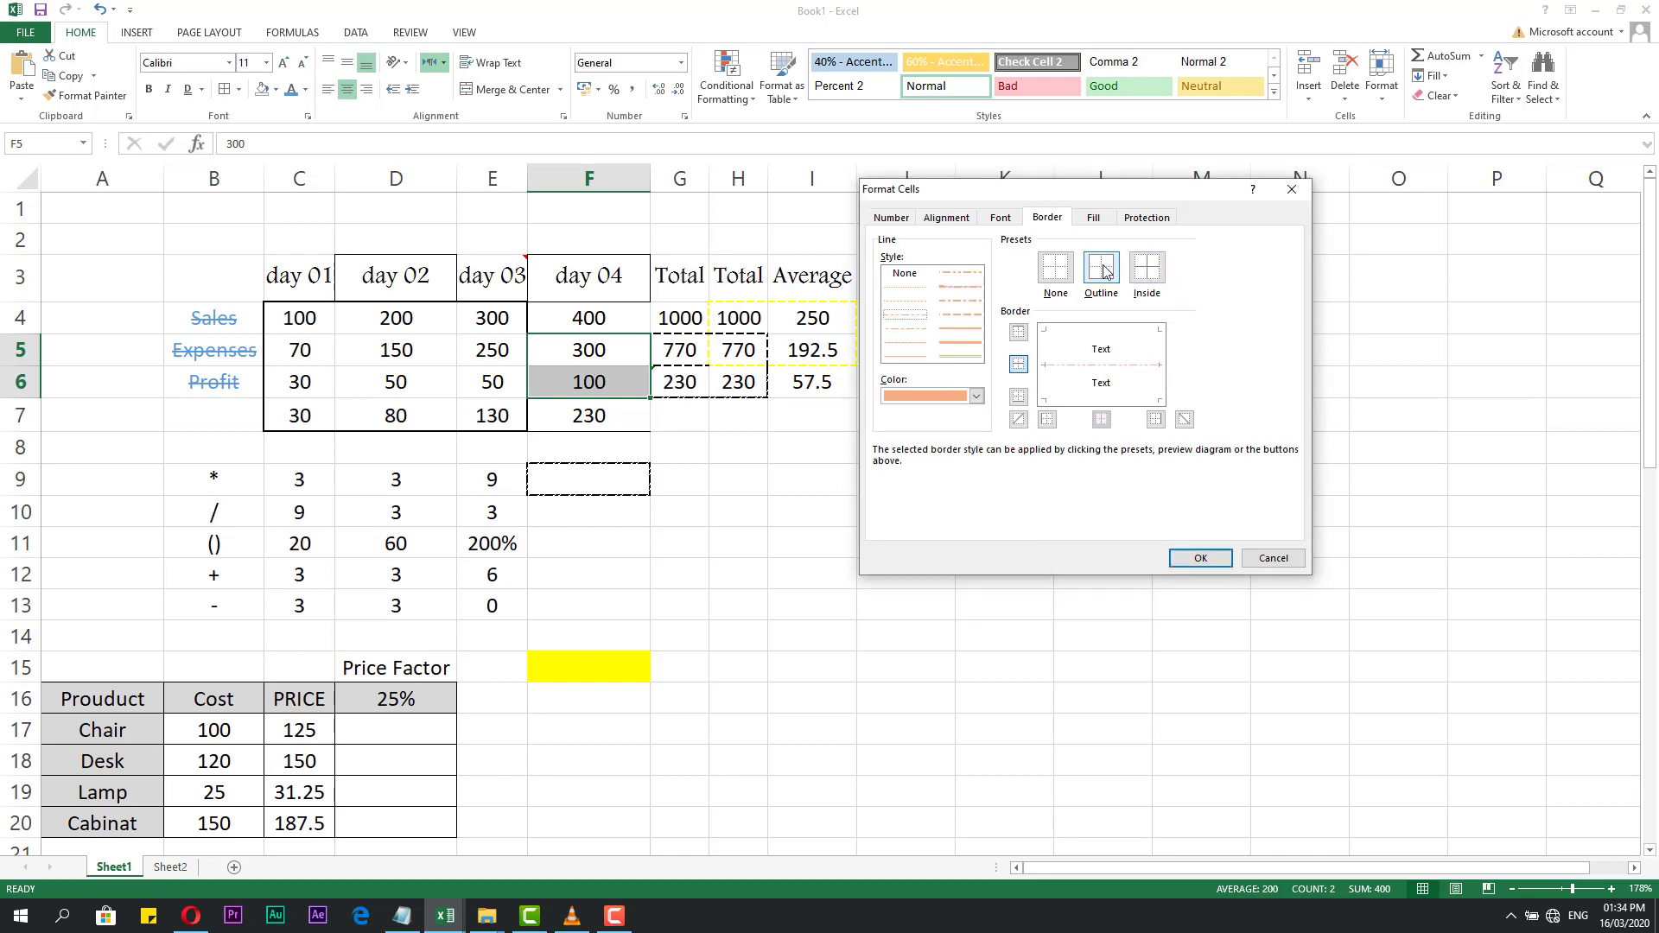
left_click(1058, 273)
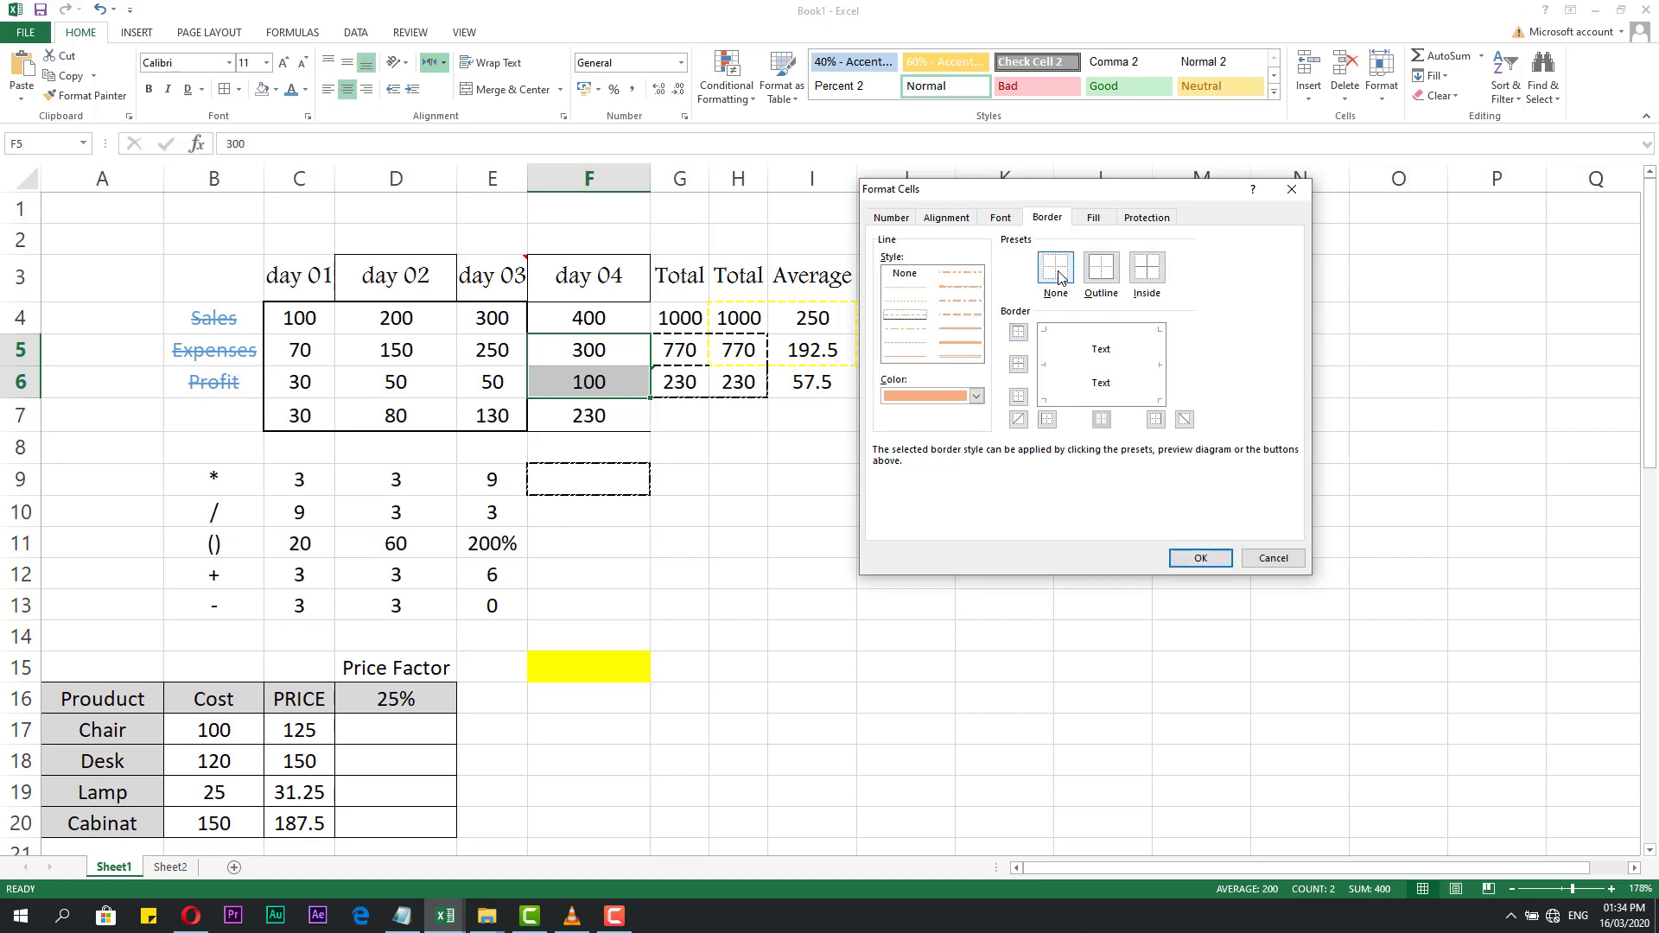
left_click(1102, 270)
left_click(1147, 270)
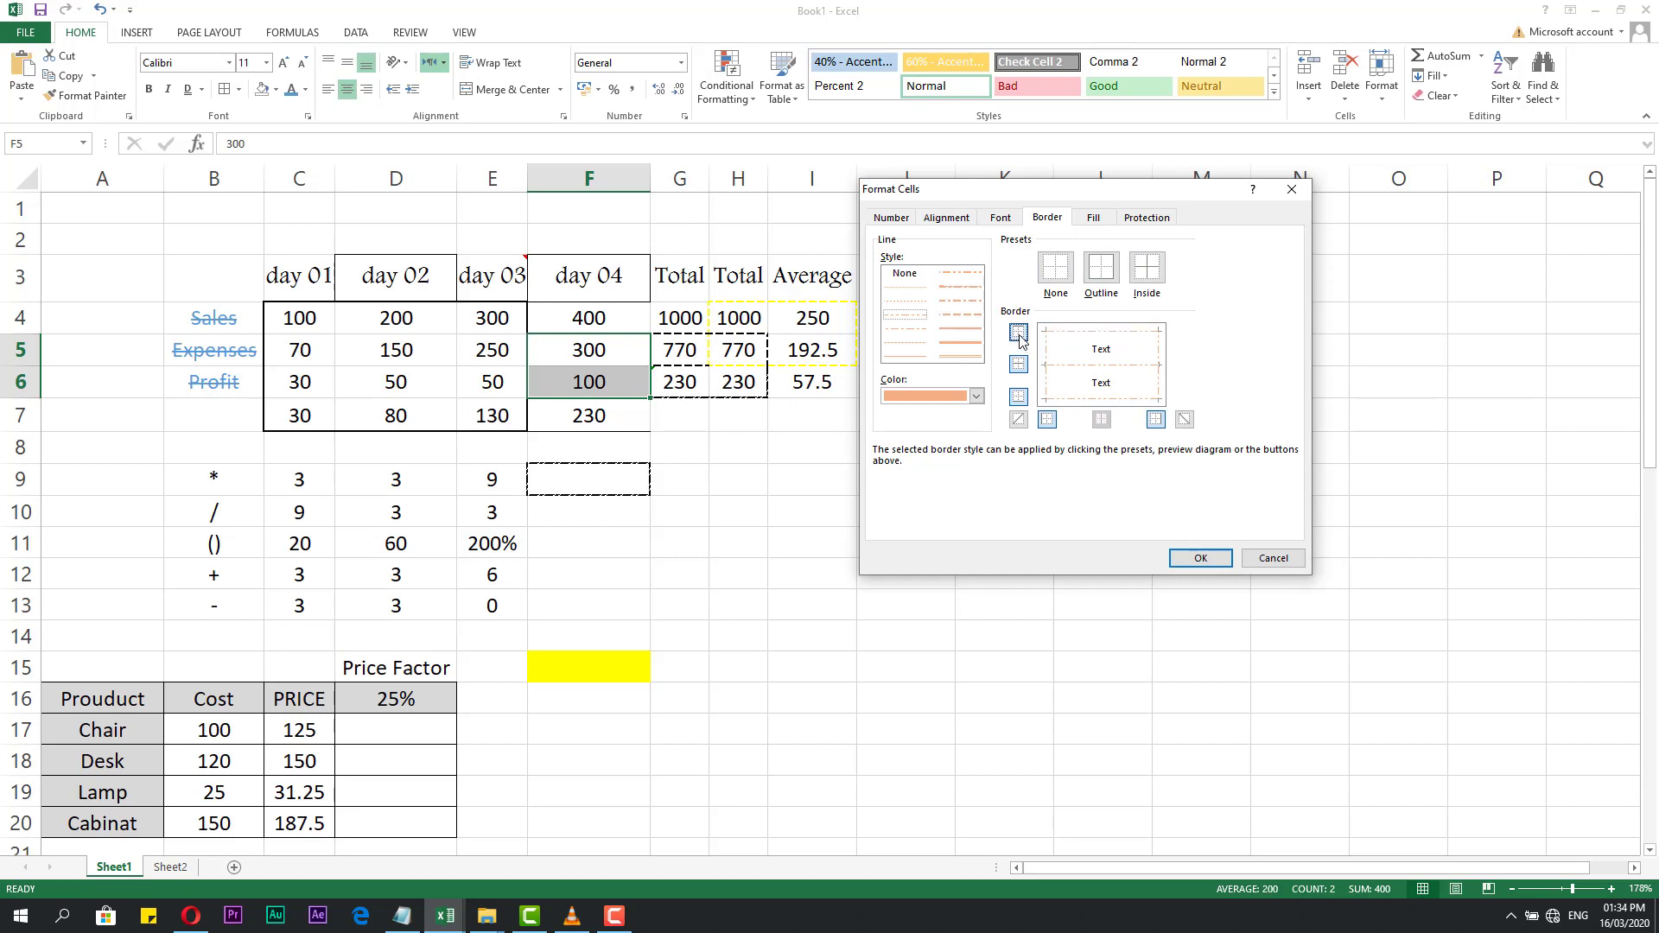
Toggle the middle and diagonal lines off, then apply the orange dashed borders.
double_click(1020, 364)
double_click(1020, 397)
left_click(1018, 421)
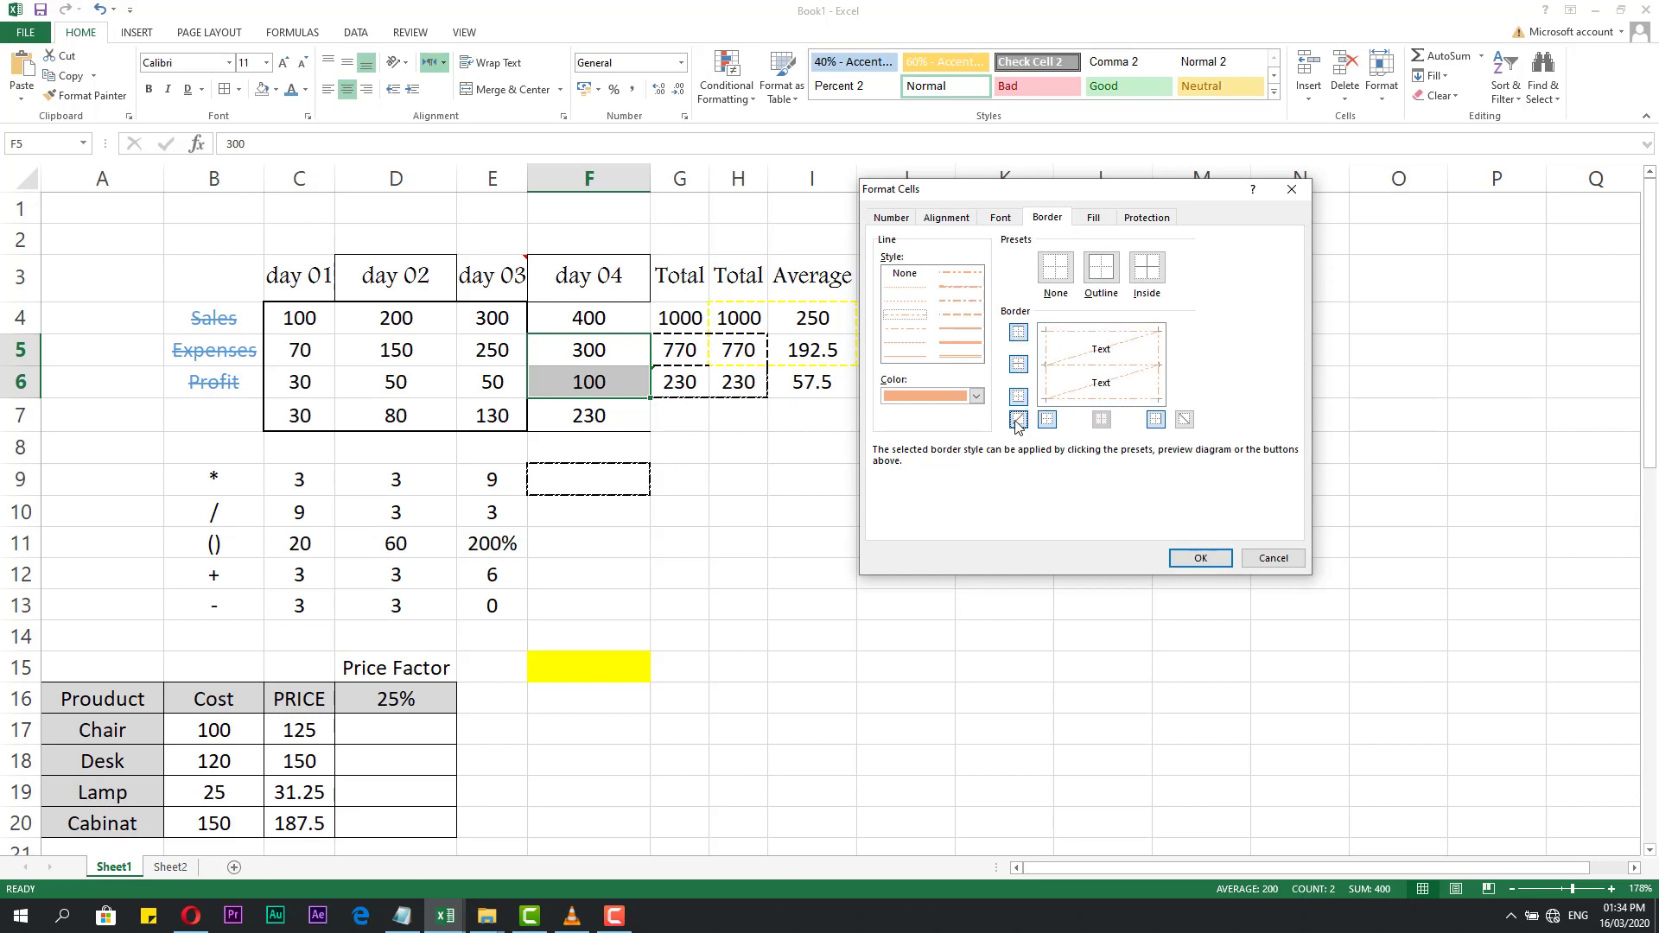
left_click(1184, 419)
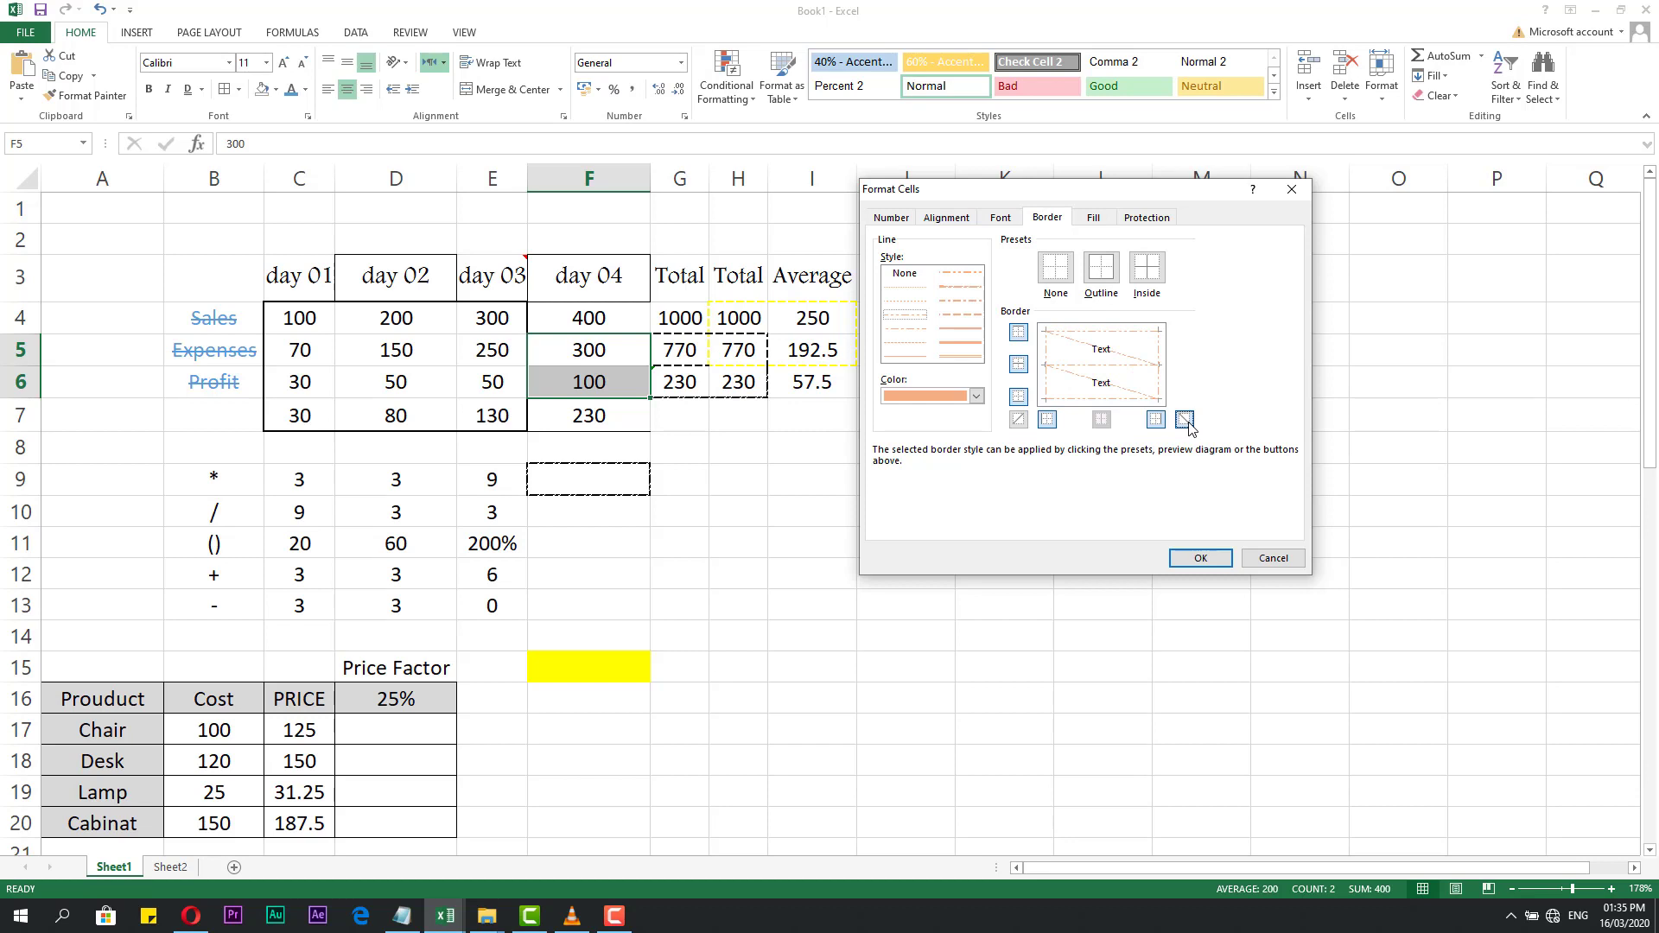
left_click(1200, 559)
left_click(685, 444)
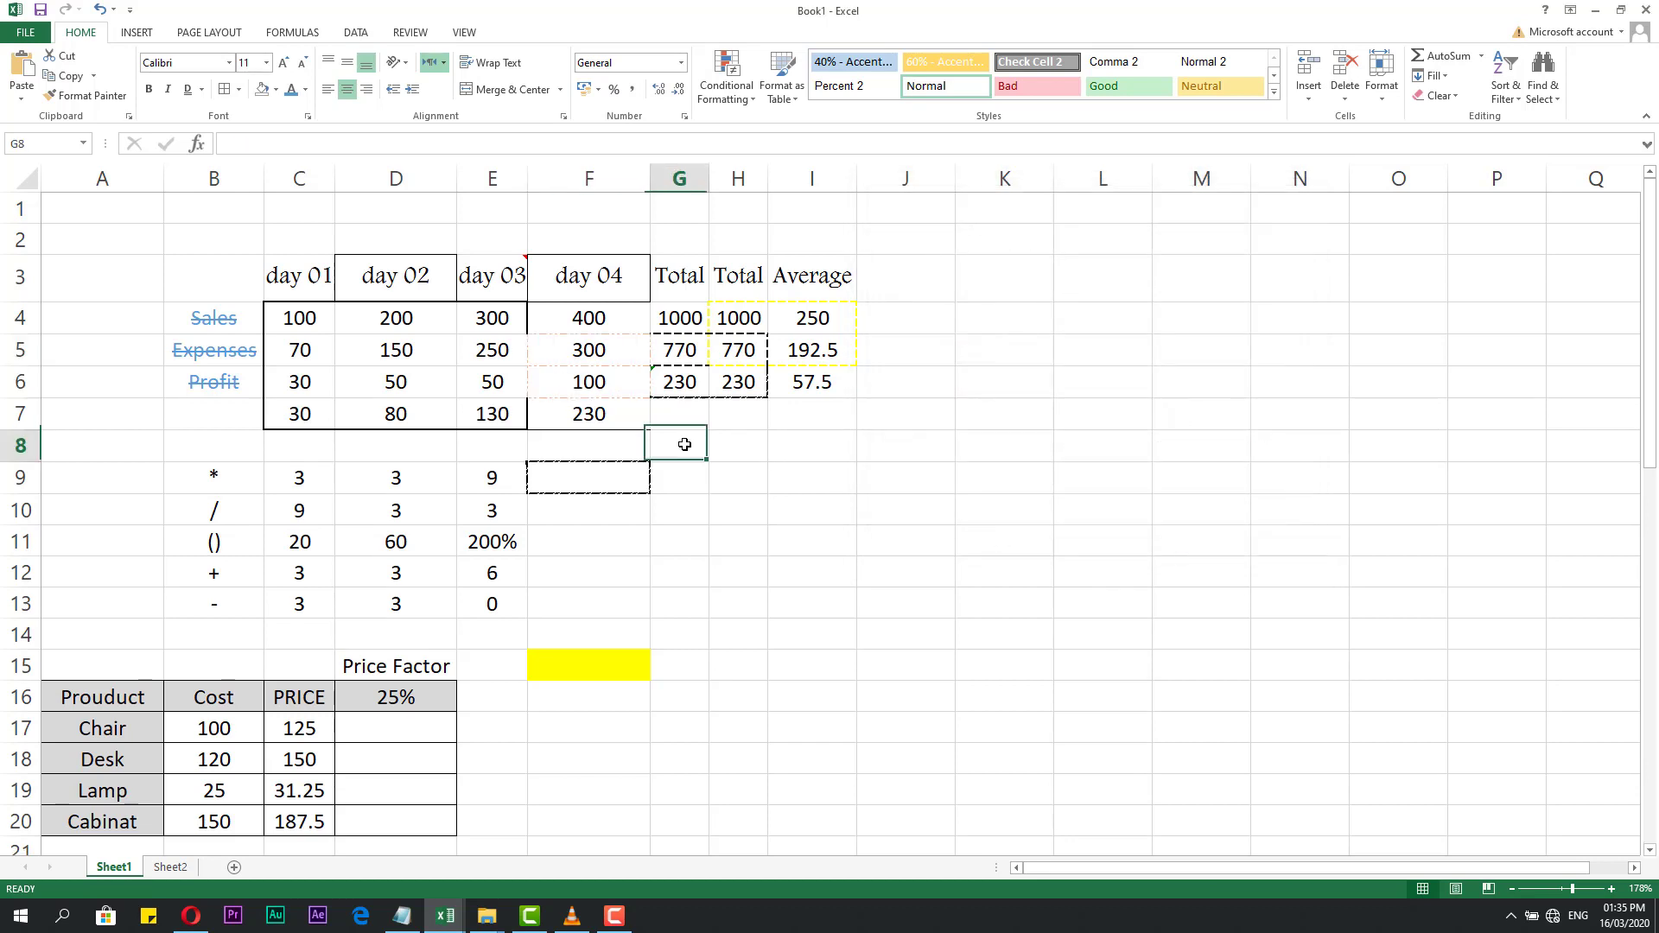
left_click(704, 519)
left_click(791, 509)
left_click(677, 438)
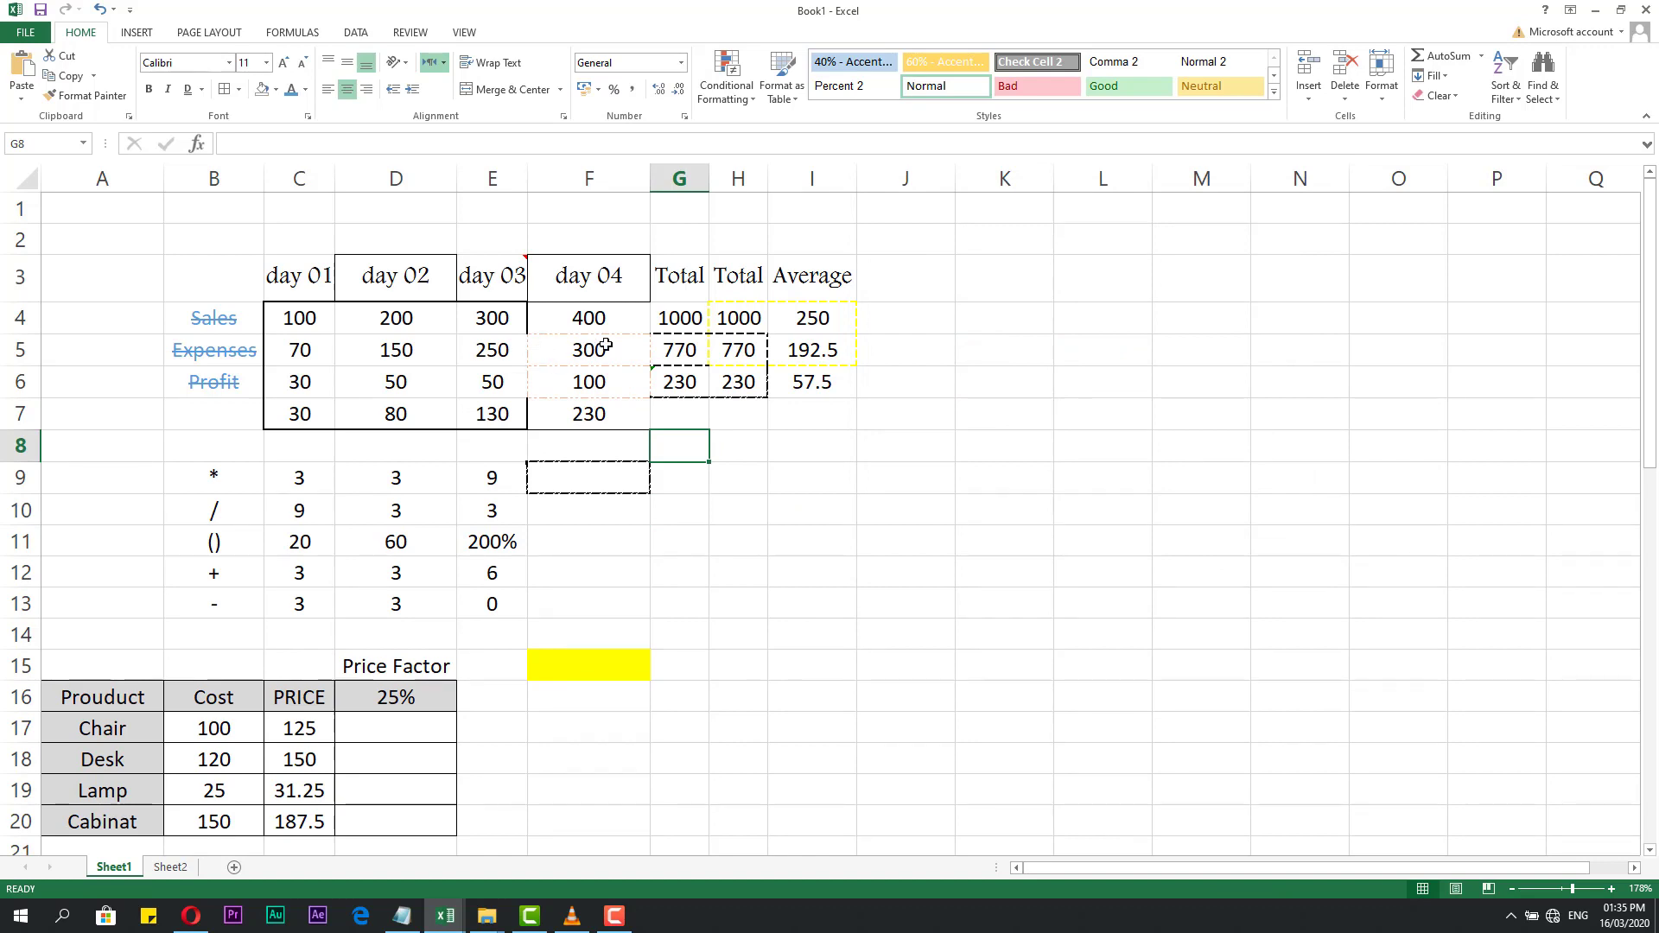
left_click_drag(590, 344, 588, 380)
left_click(725, 504)
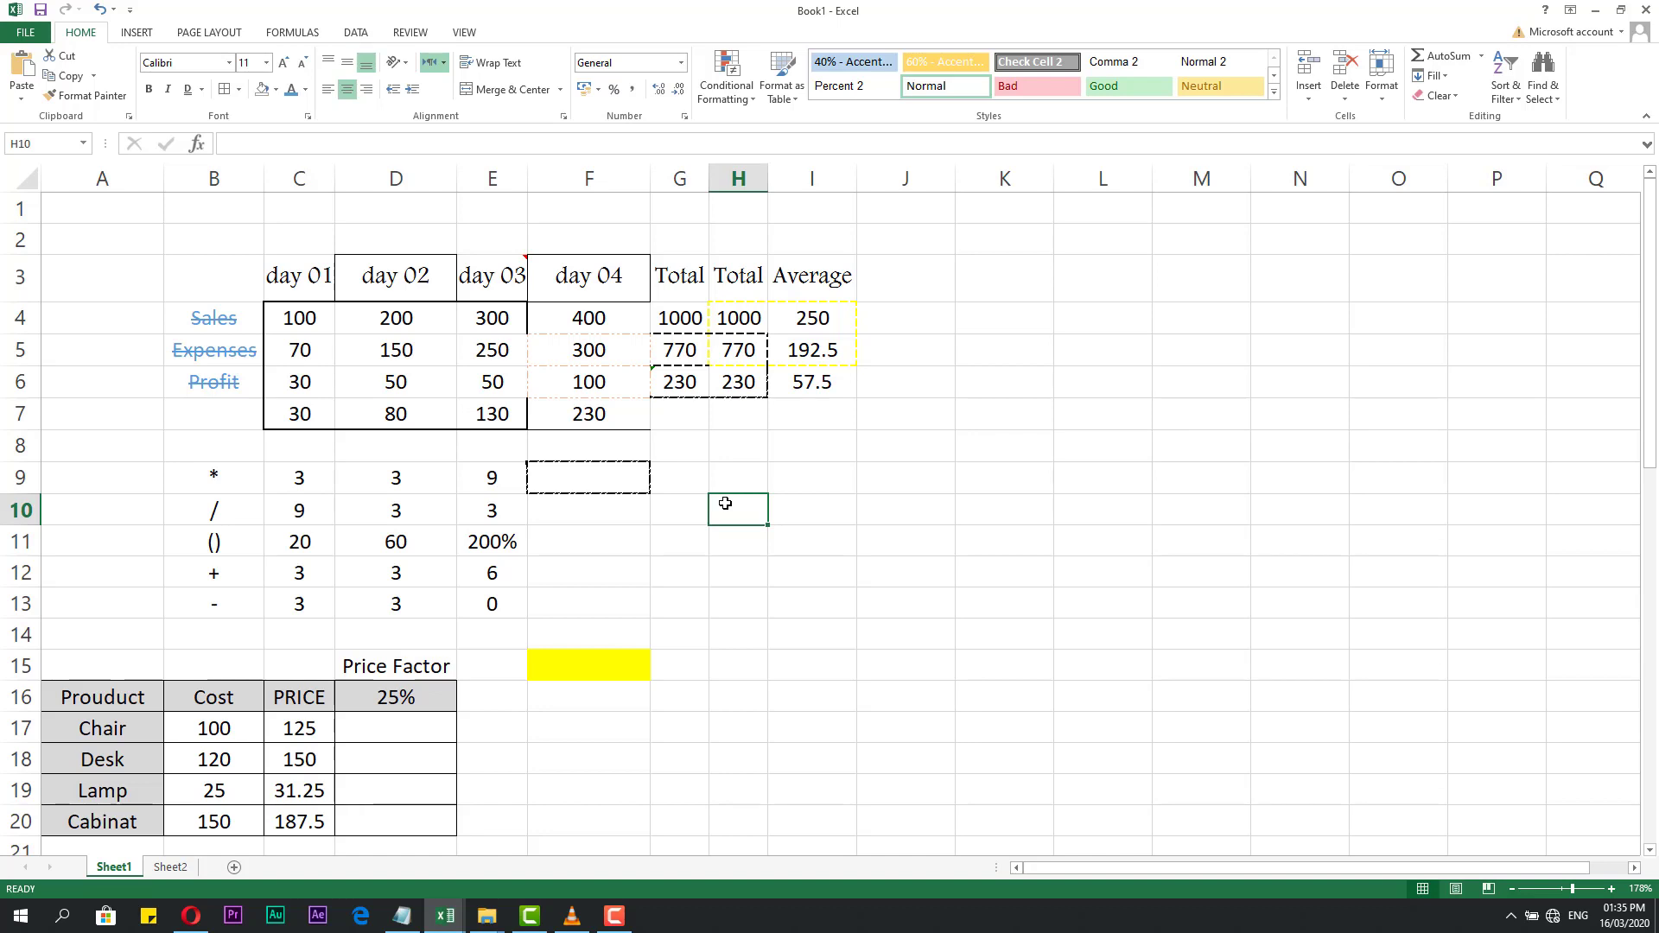
left_click(890, 422)
left_click(895, 394)
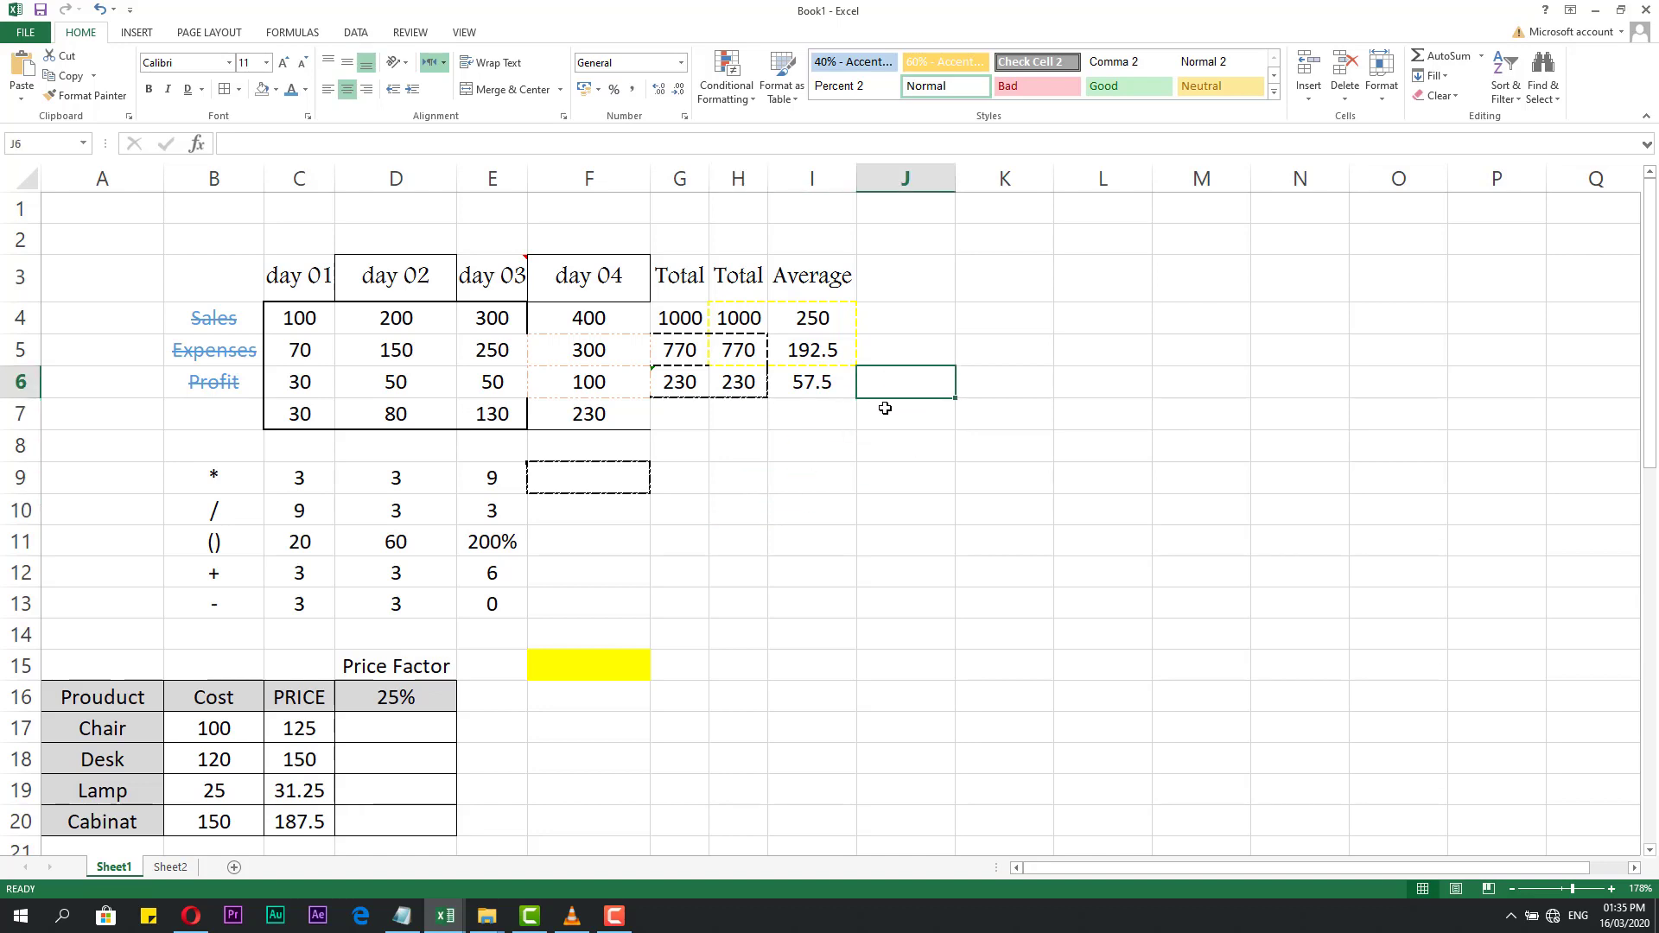
left_click(882, 405)
left_click(890, 377)
left_click(888, 416)
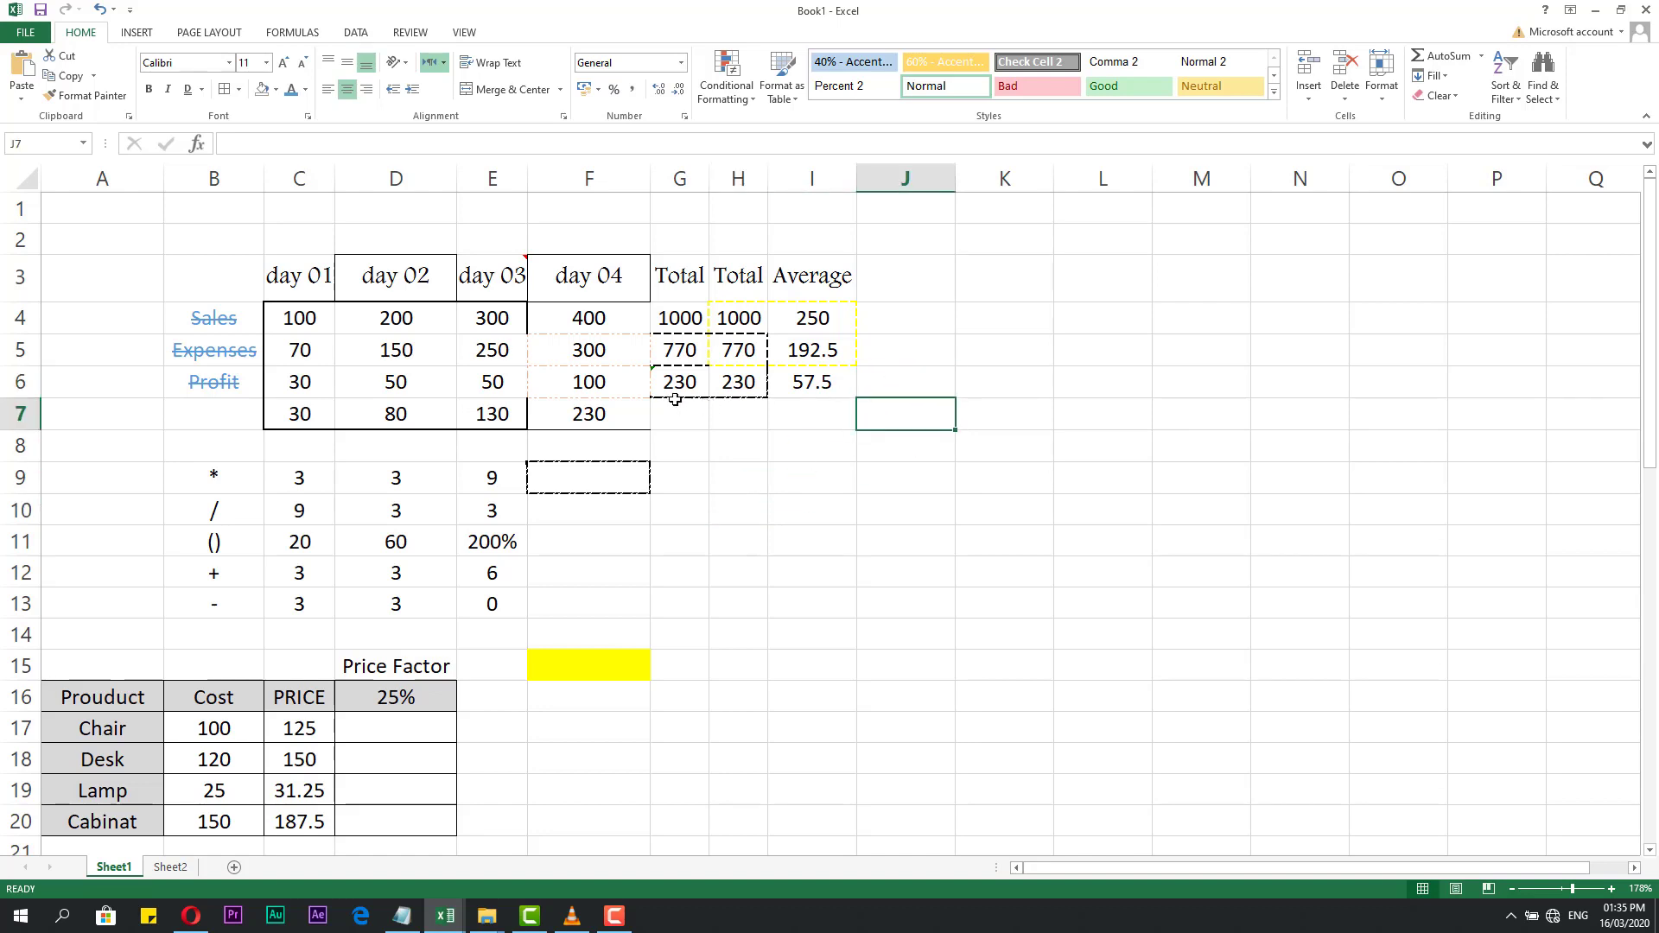
left_click(746, 390)
left_click(740, 439)
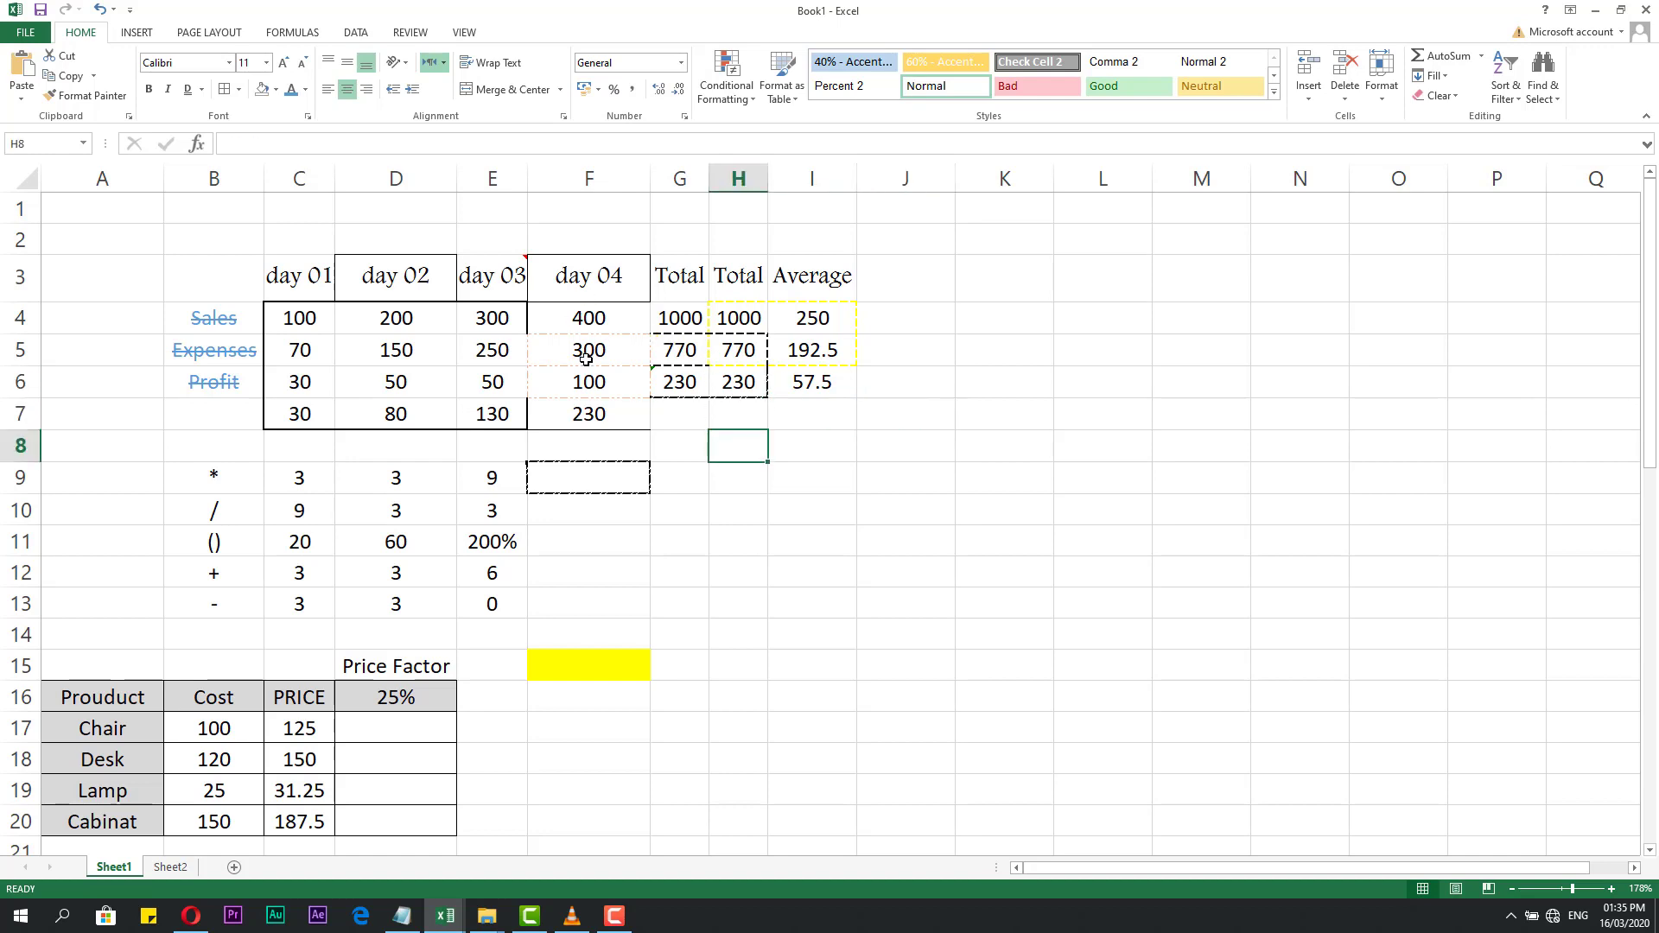
left_click_drag(491, 318, 391, 354)
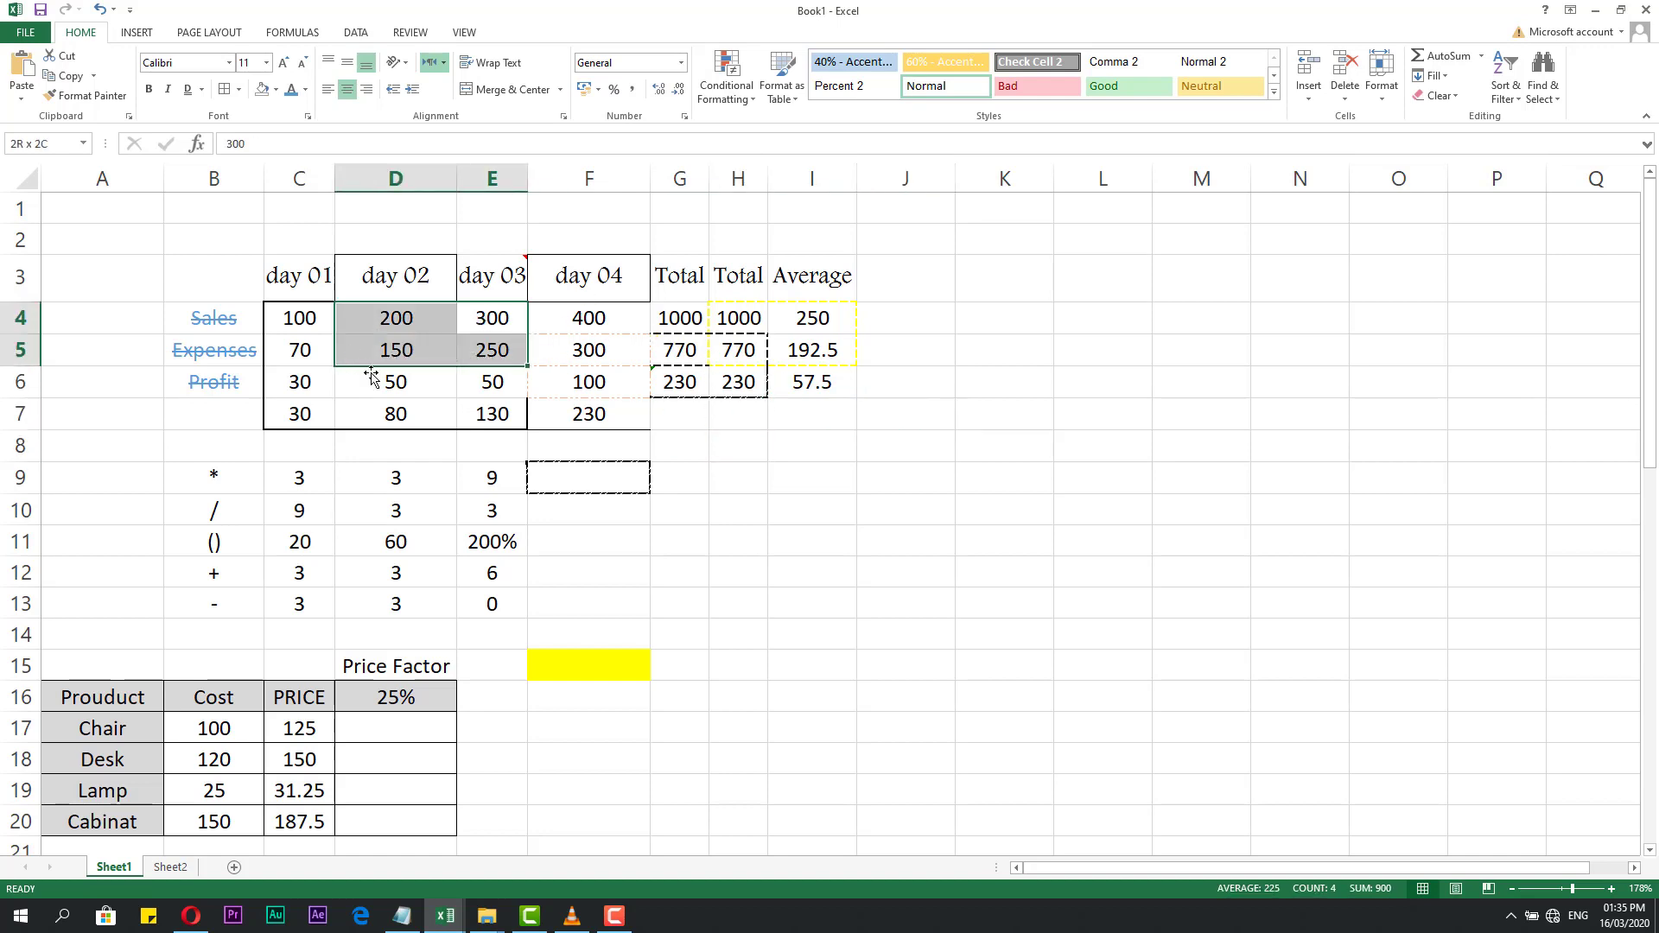
left_click(414, 418)
left_click(614, 916)
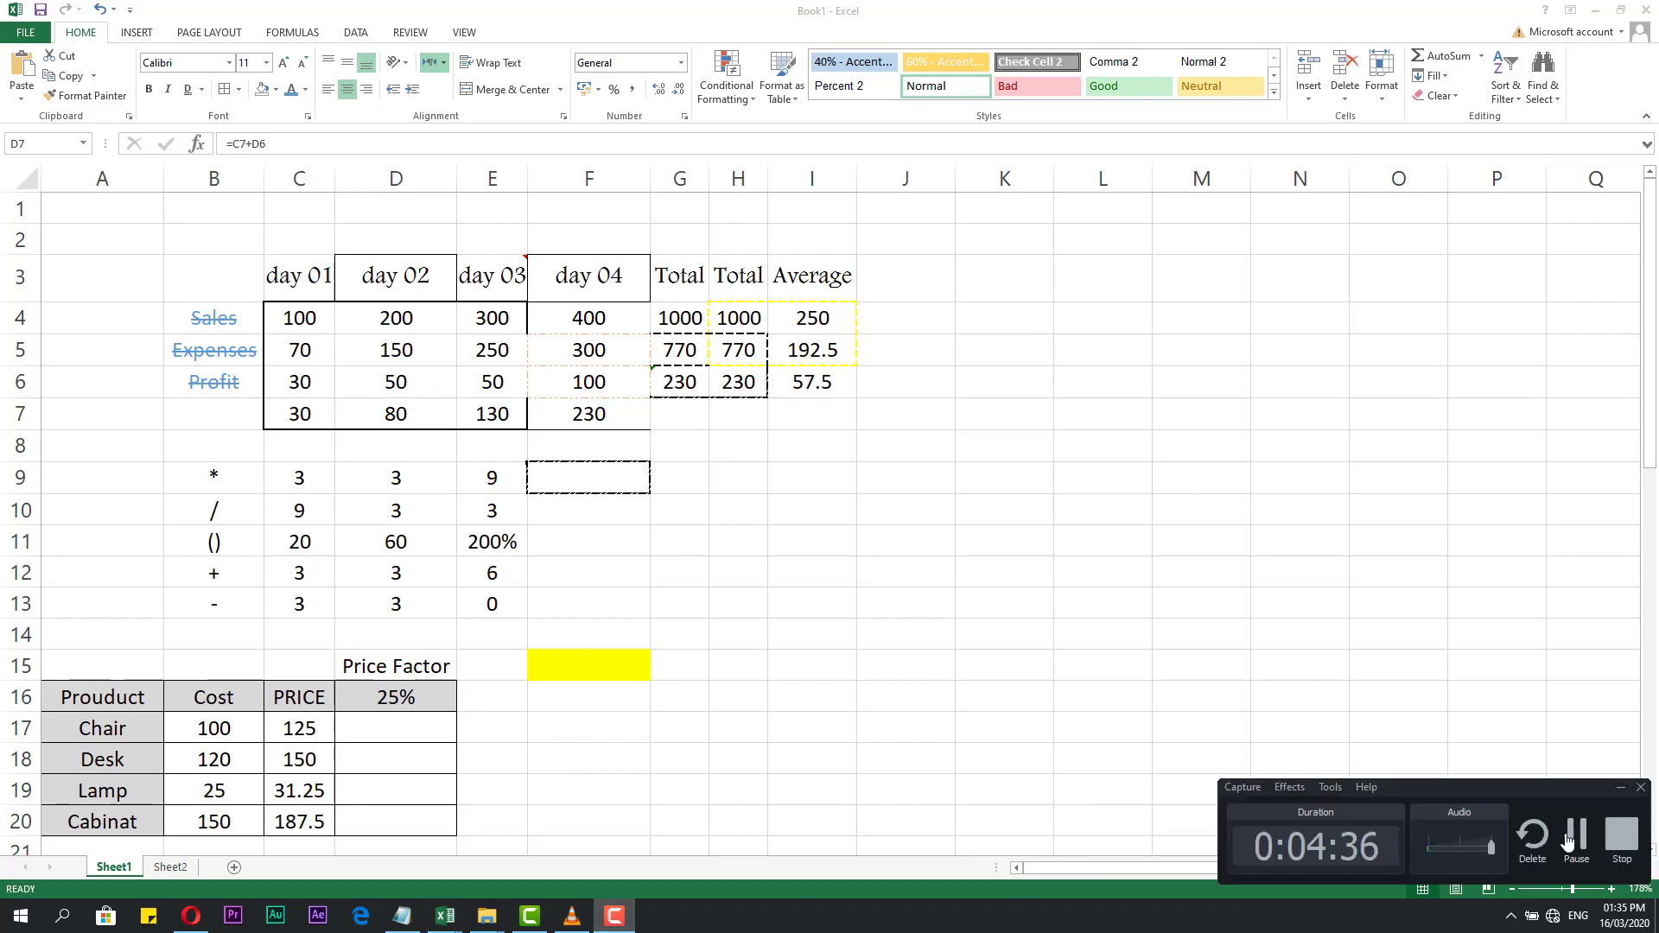